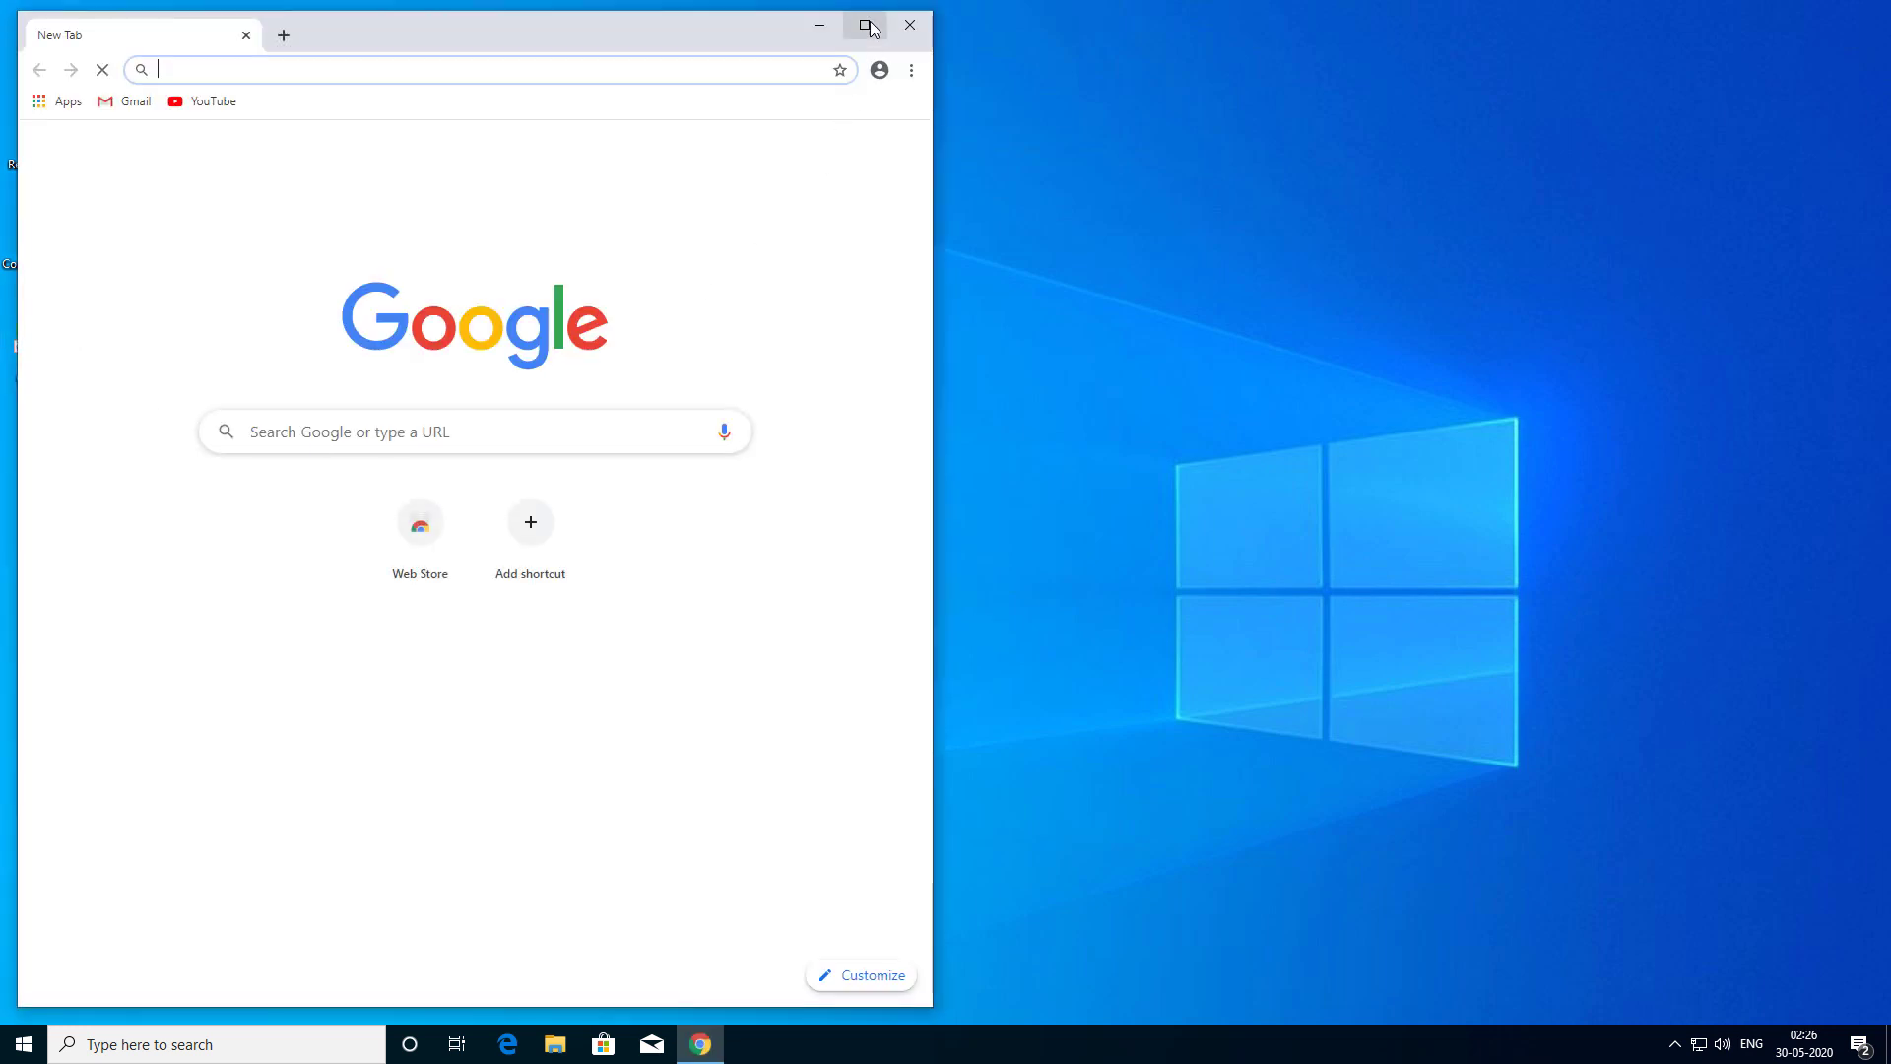
Maximize the browser window, search the web for "ubuntu download" and open the official Download Ubuntu Desktop page.
left_click(867, 26)
type("ub")
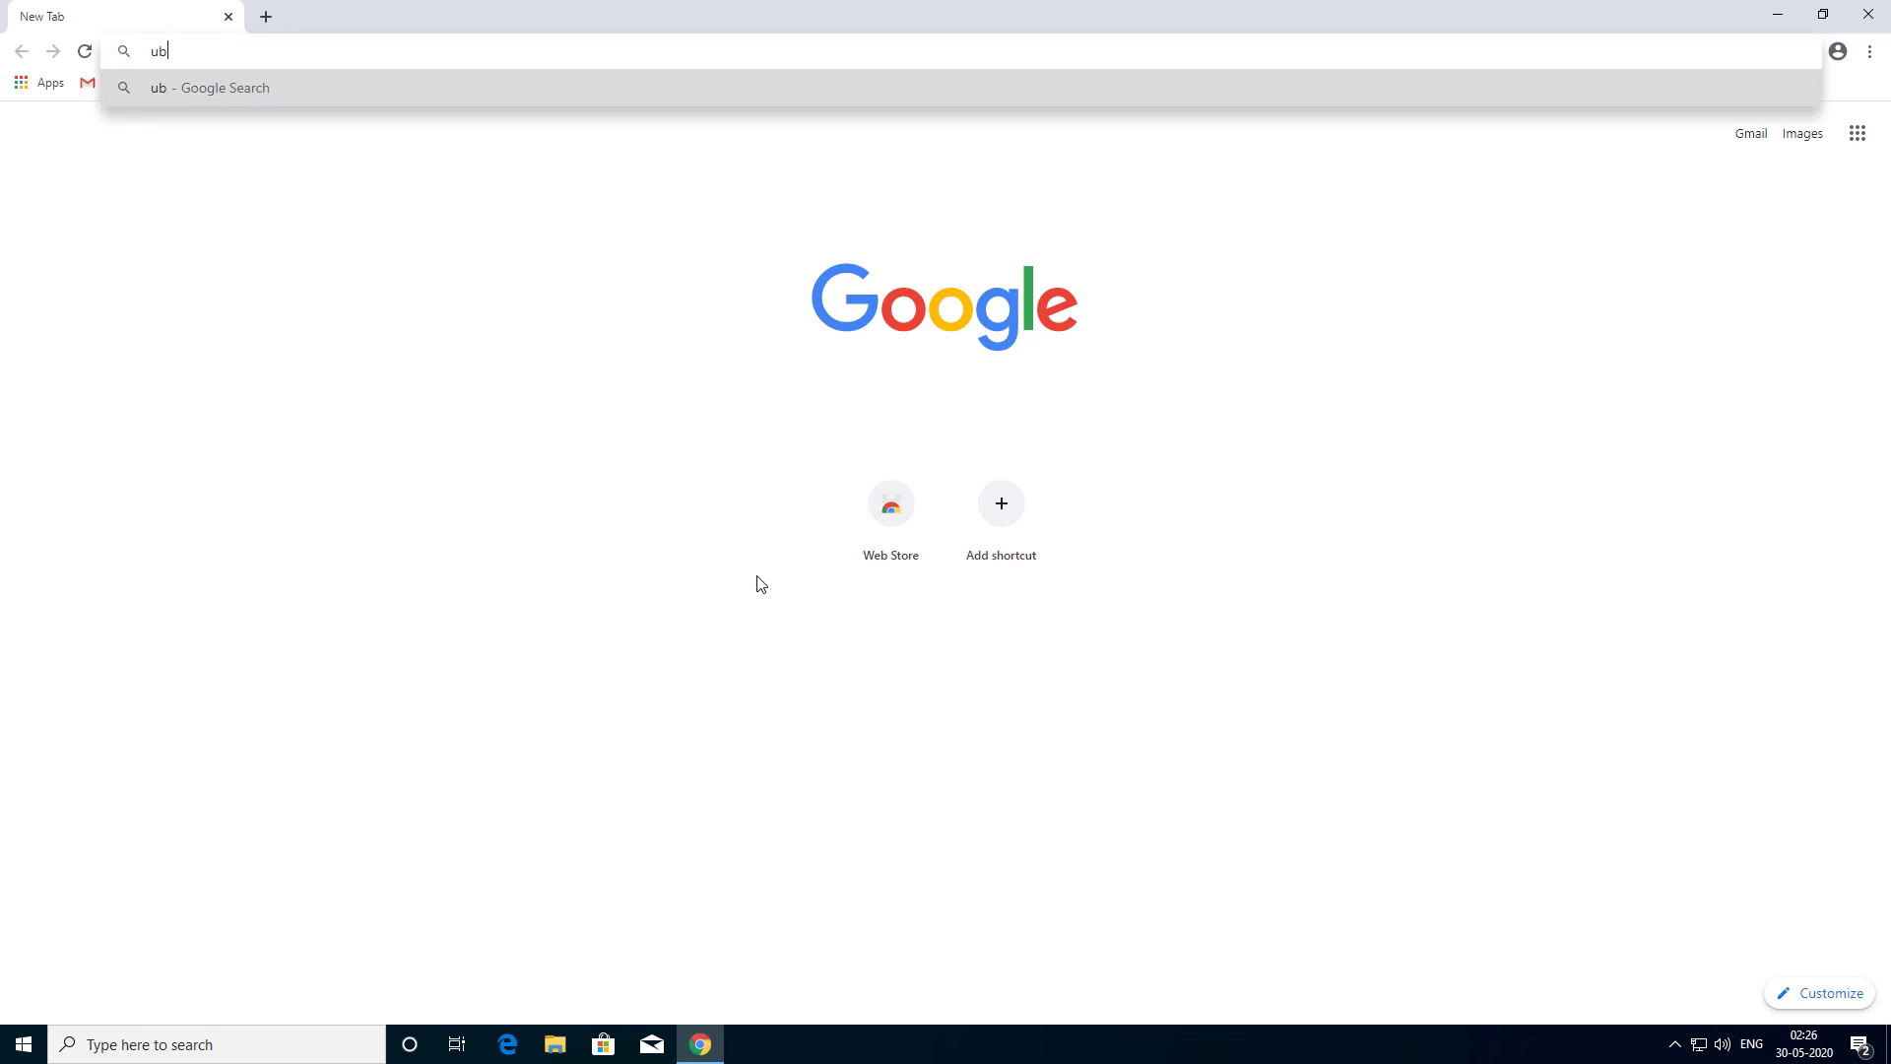
type("untu download")
key("Return")
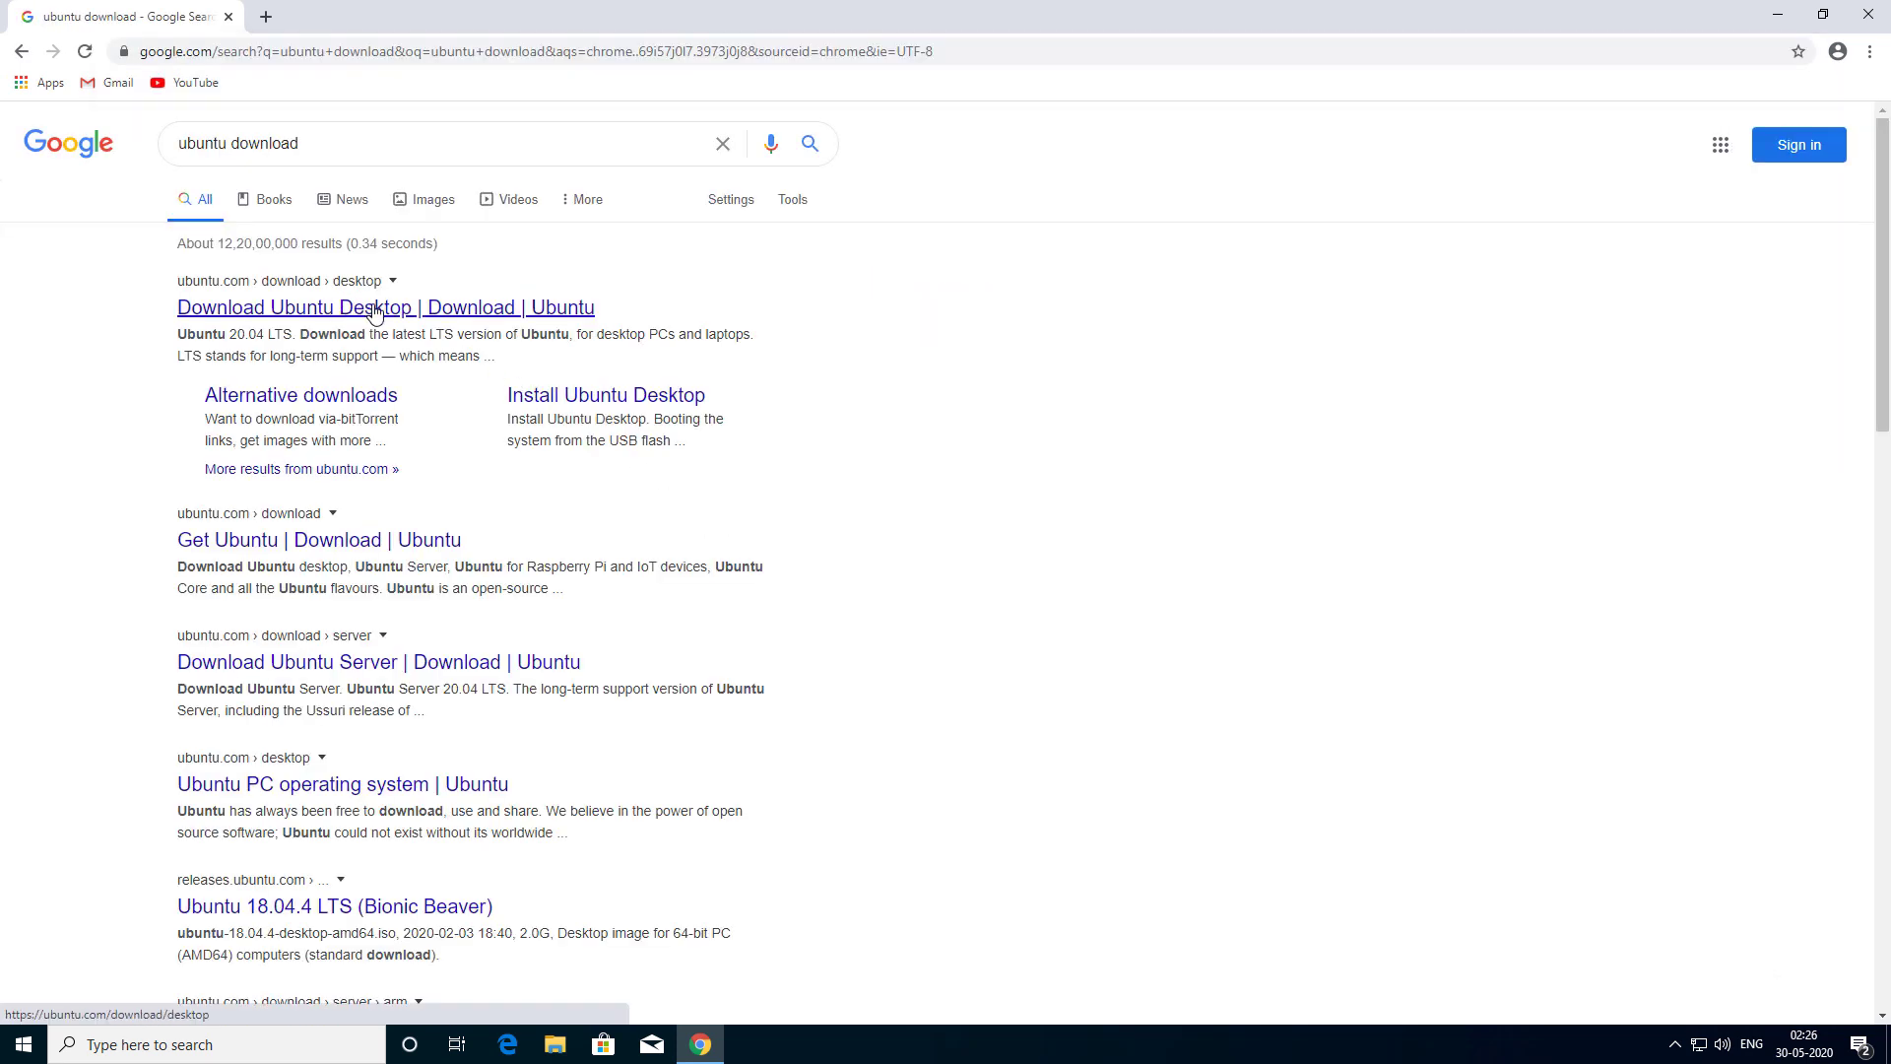
left_click(375, 311)
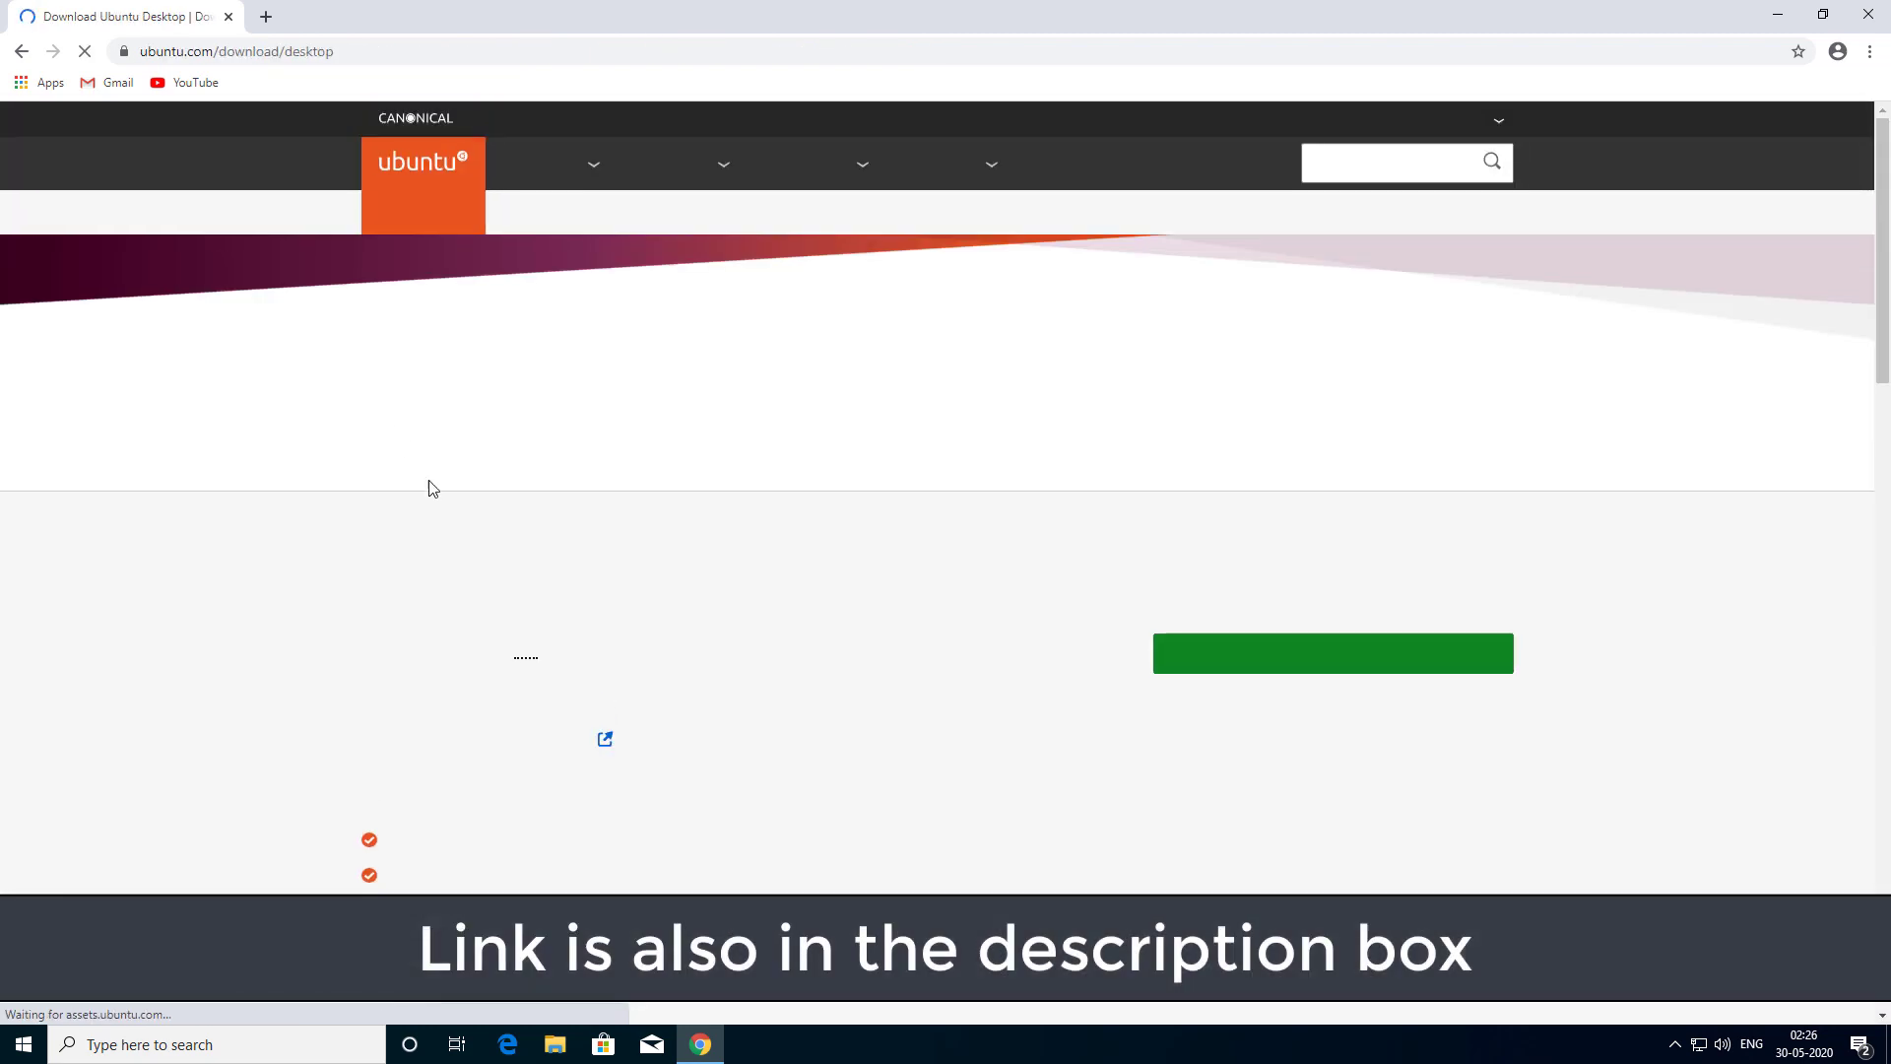
Download the Ubuntu 20.04 LTS desktop image and close the Downloads folder window.
scroll(440, 505, "down", 1)
scroll(1342, 591, "down", 2)
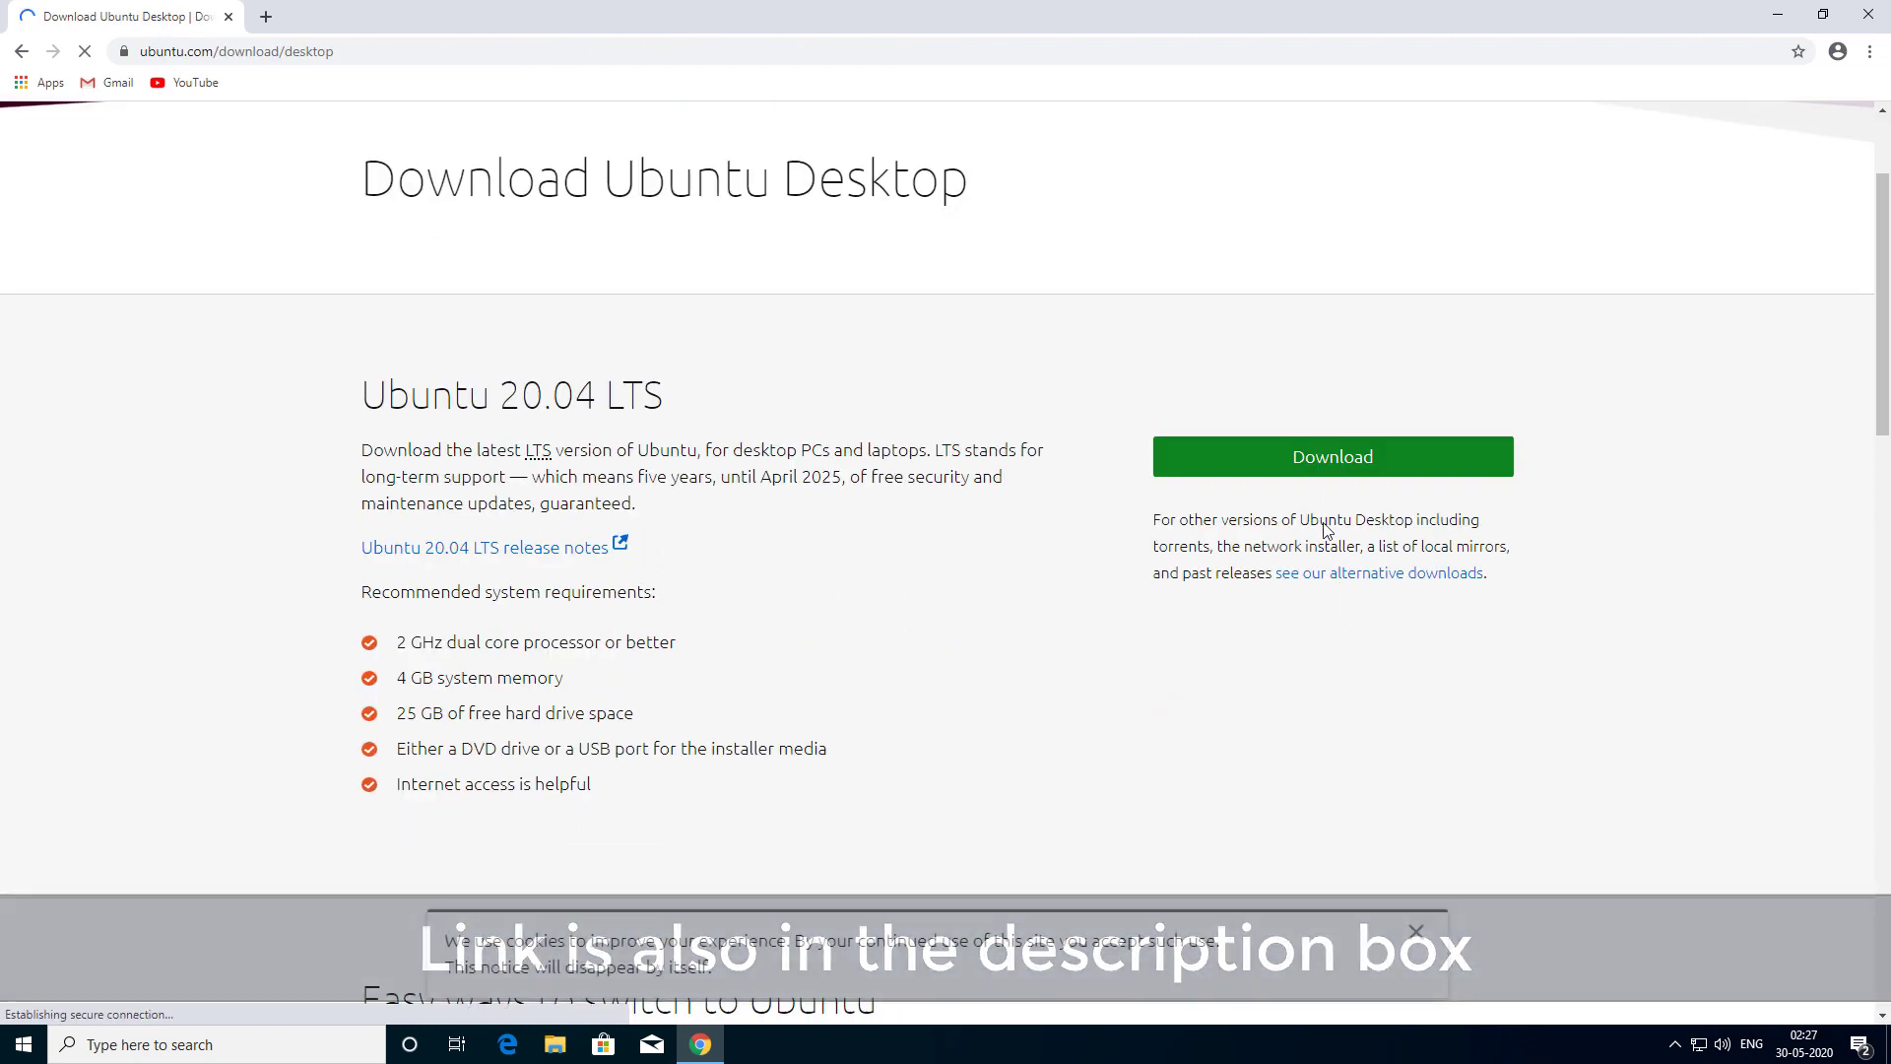
left_click(1333, 463)
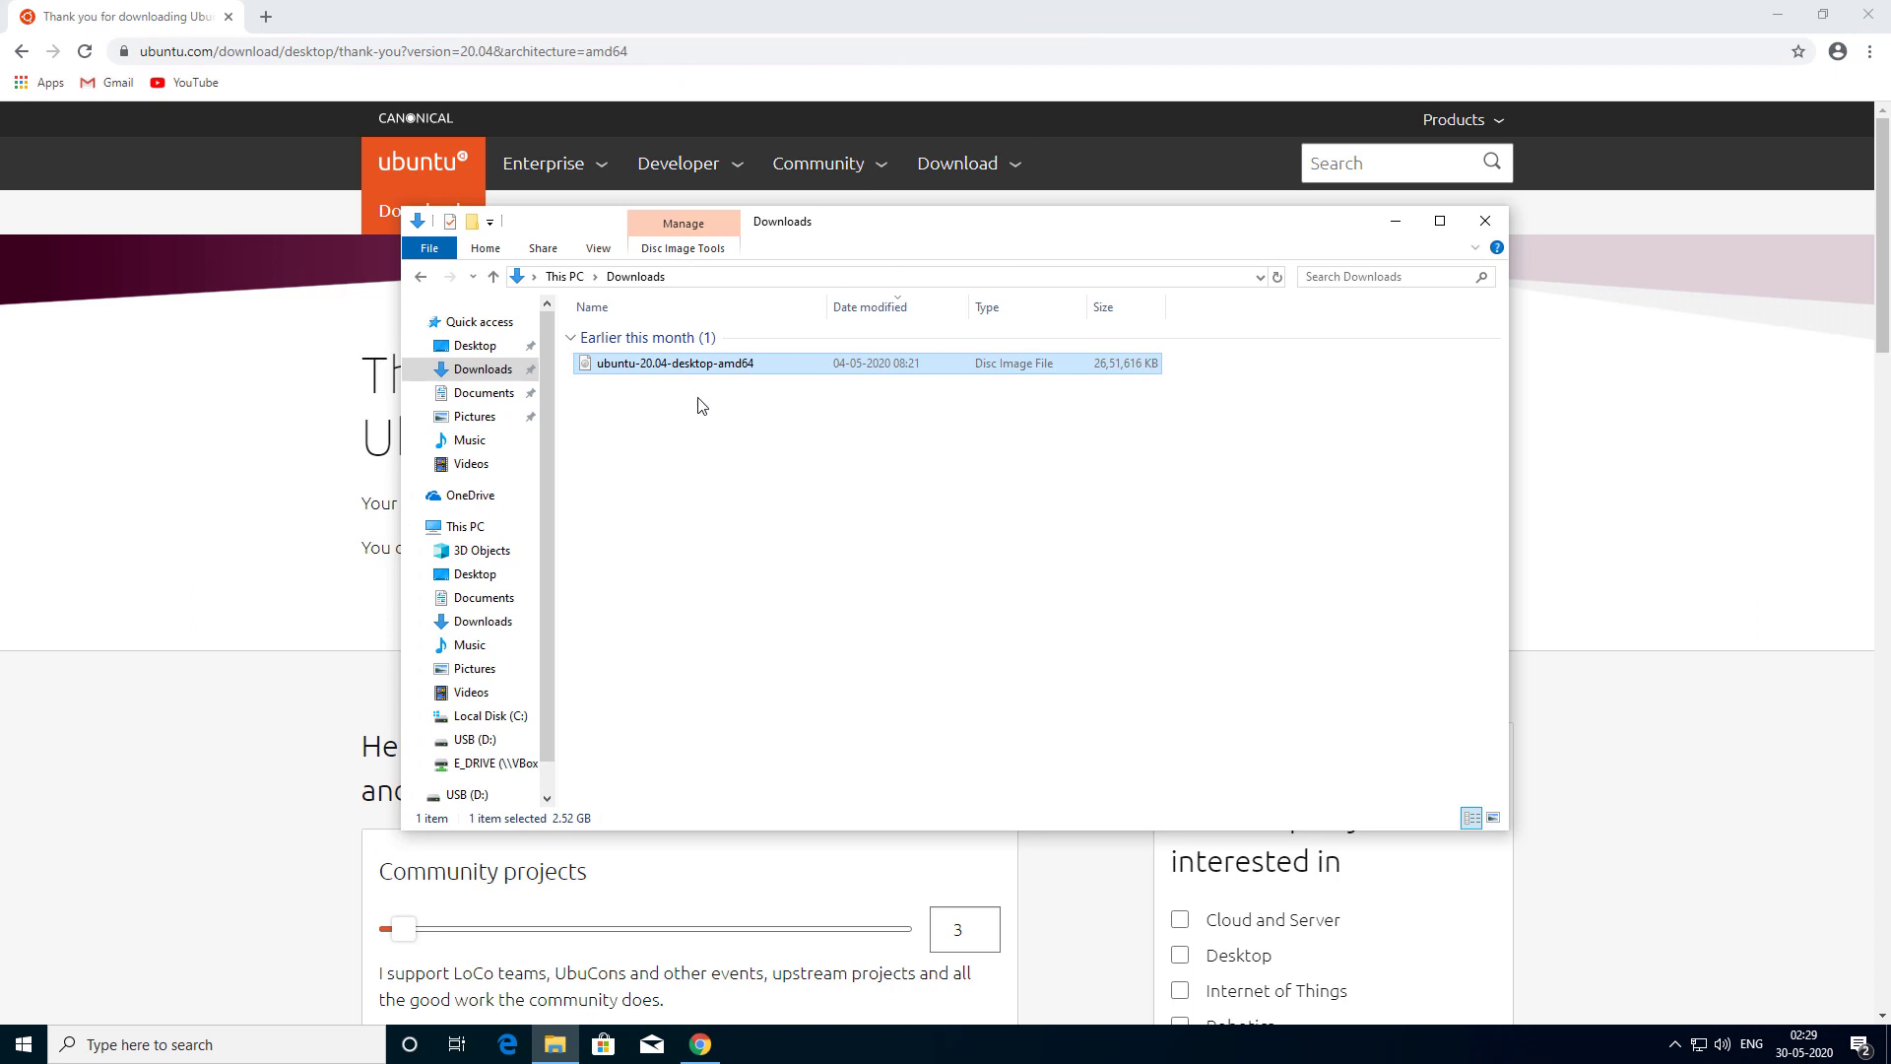
left_click(1485, 221)
Search for "rufus download" in a new browser tab and download Rufus 3.10 from the official rufus.ie site.
left_click(276, 20)
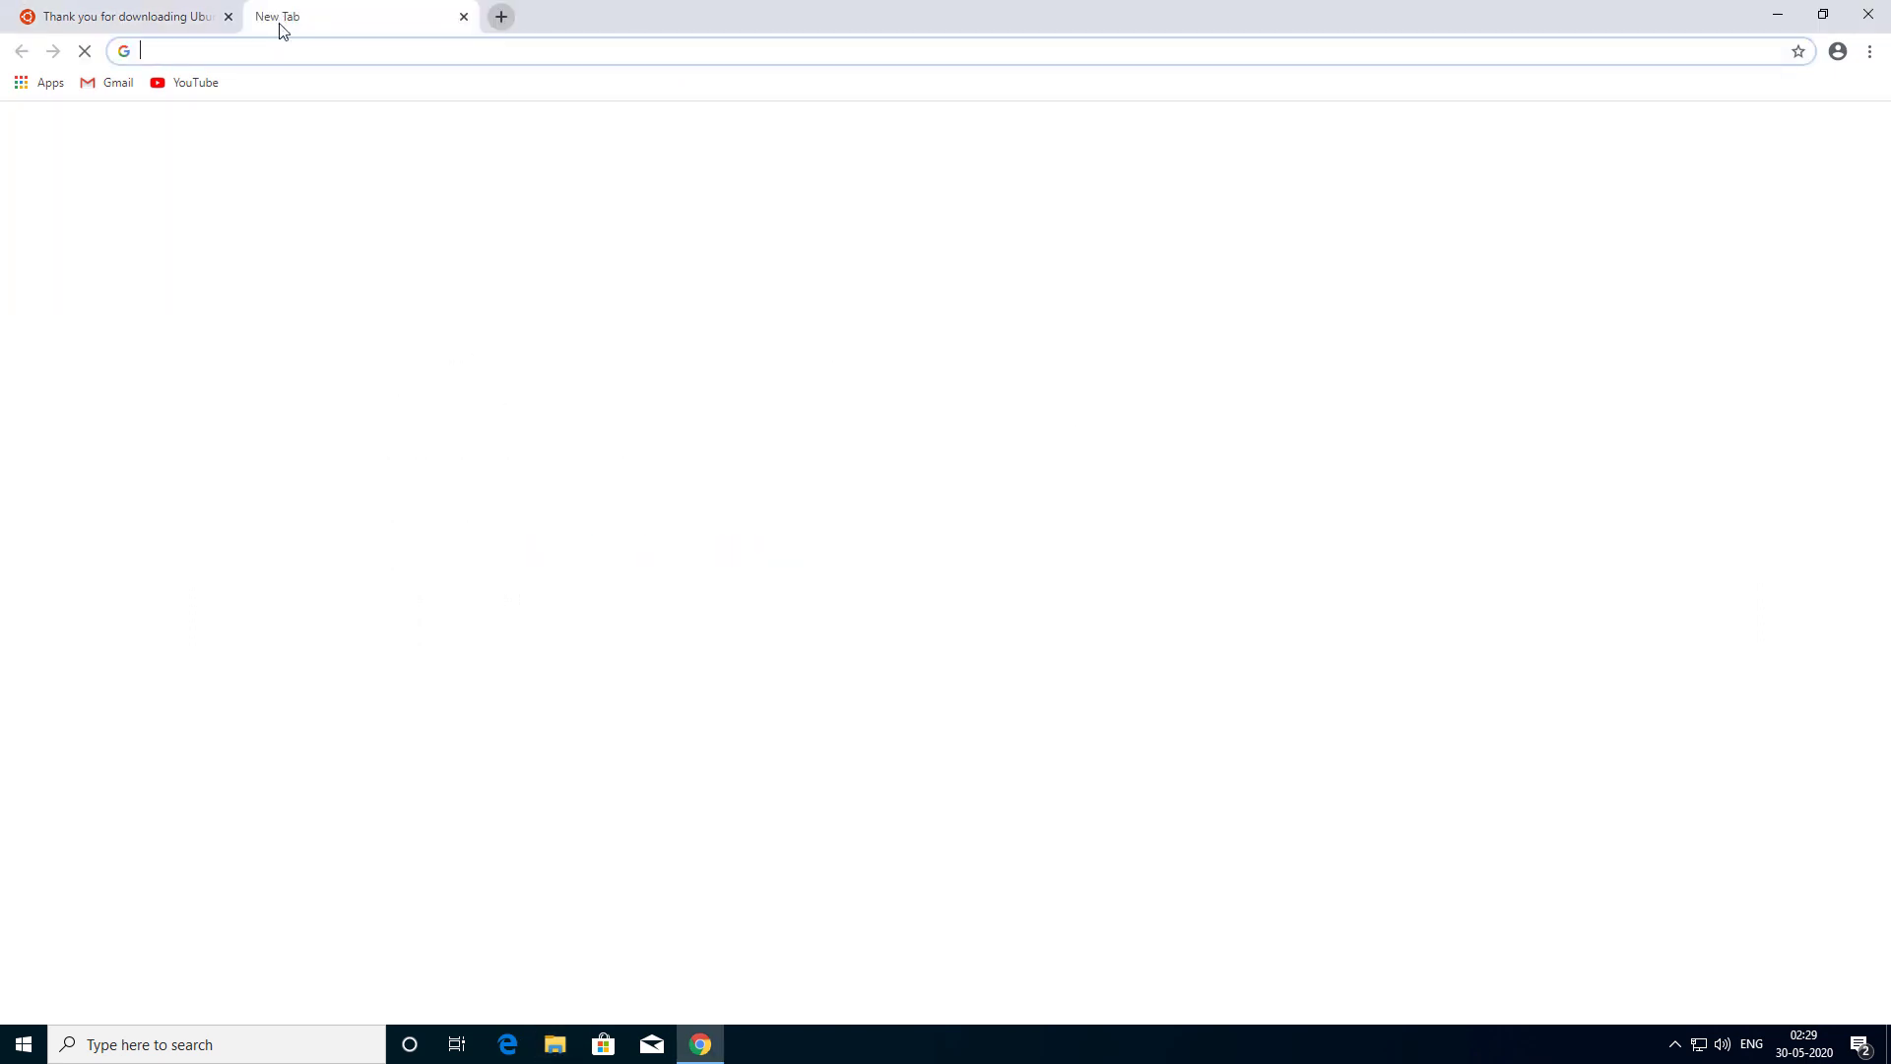
type("rufus download")
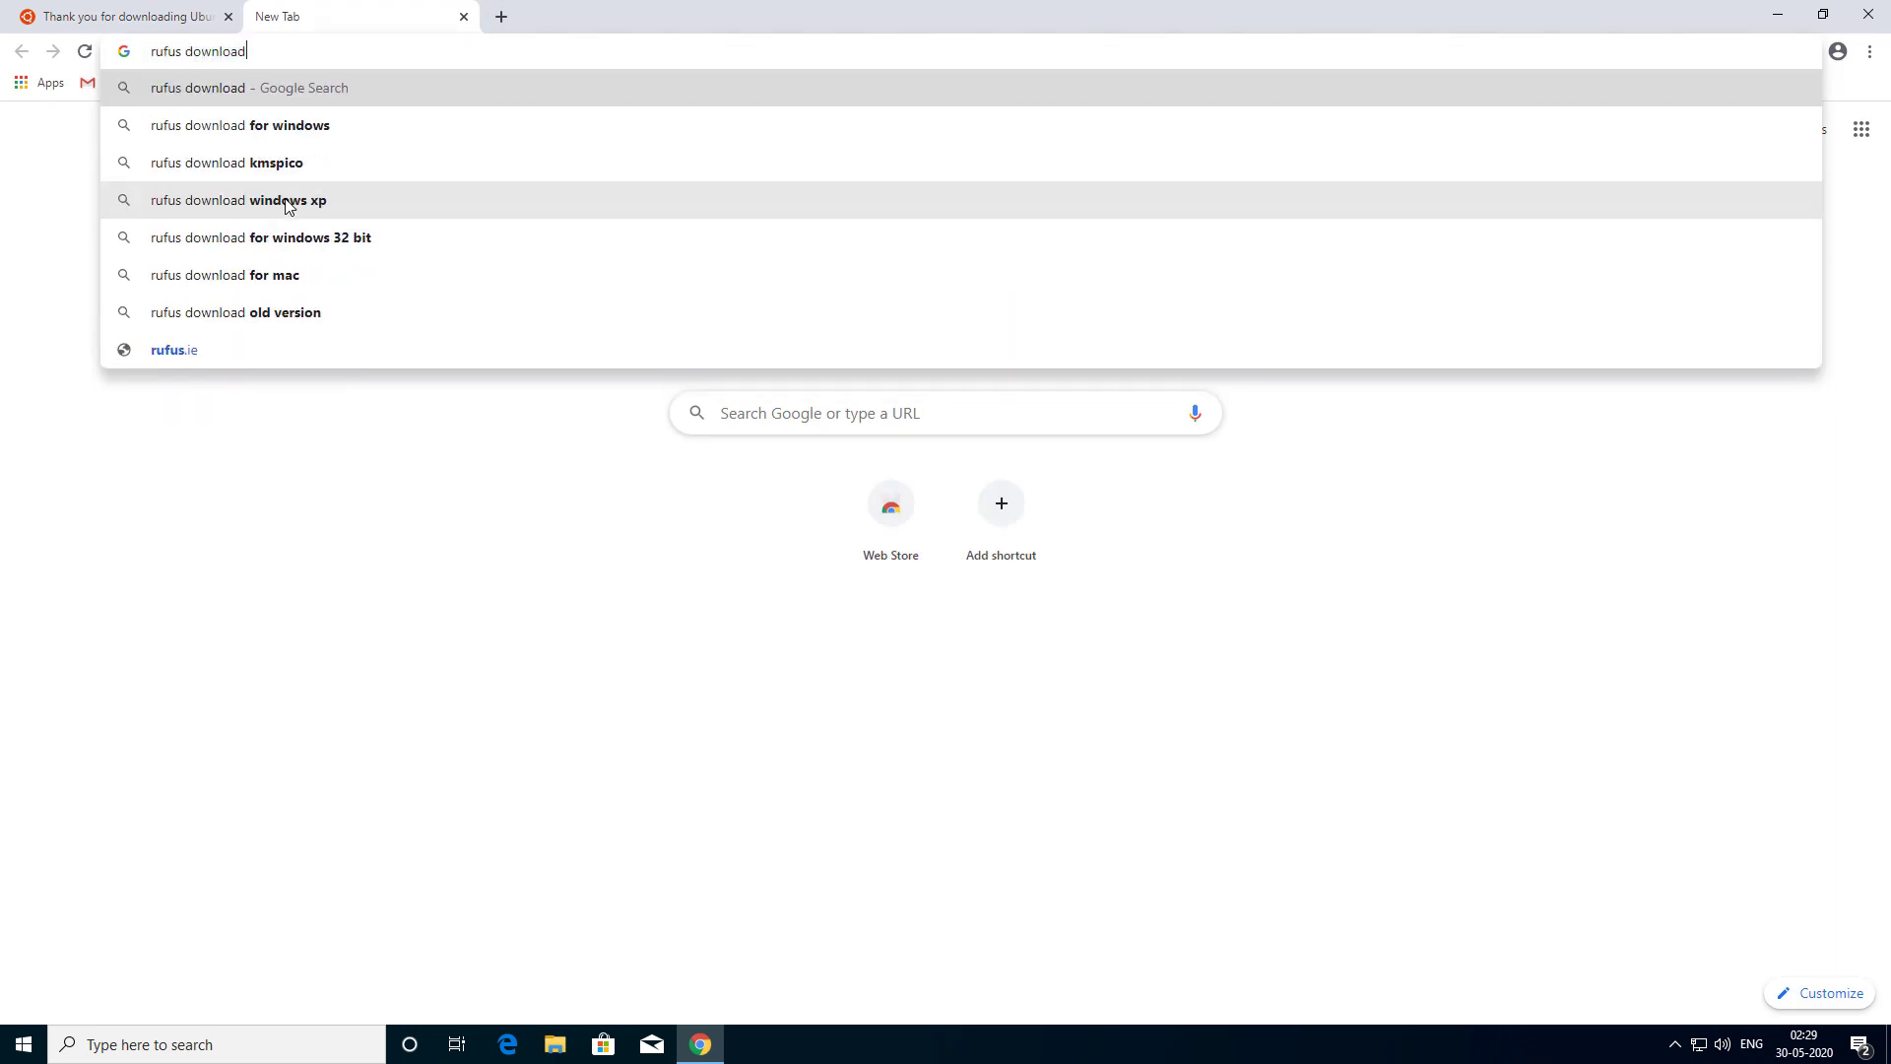
key("Return")
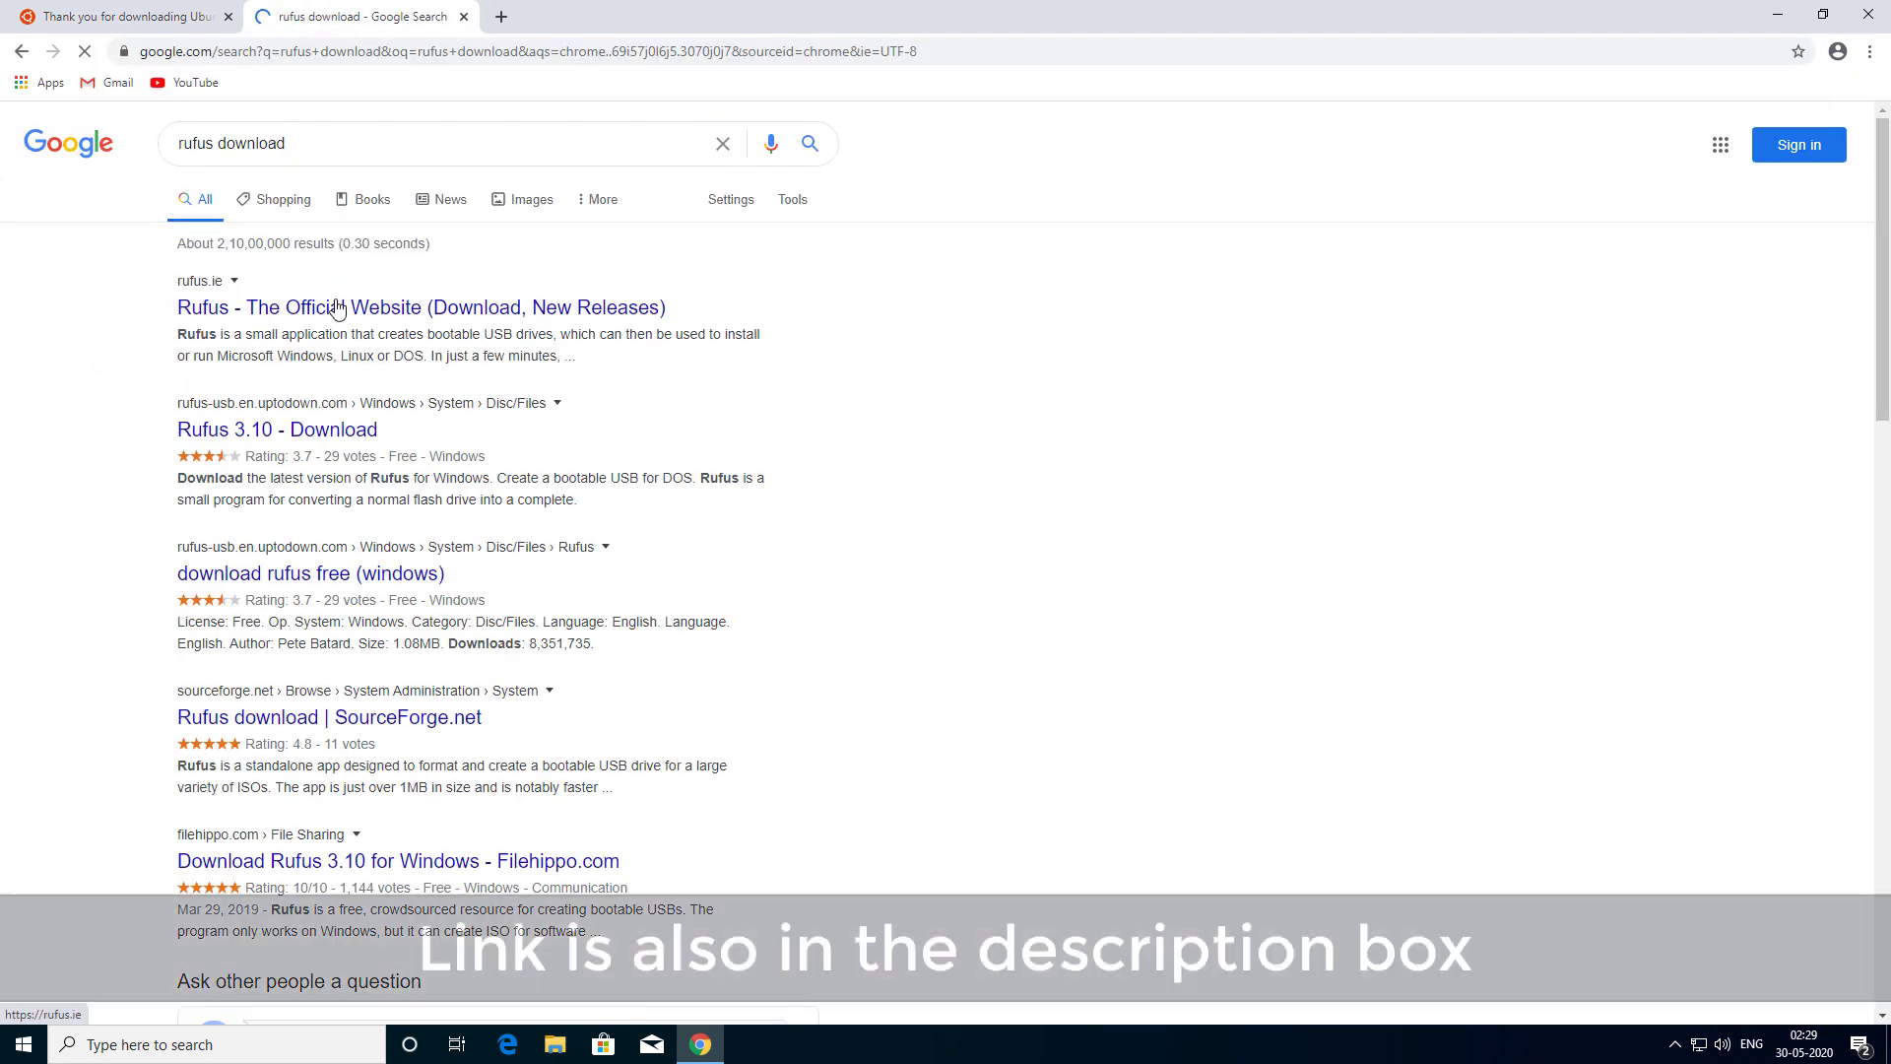
left_click(372, 308)
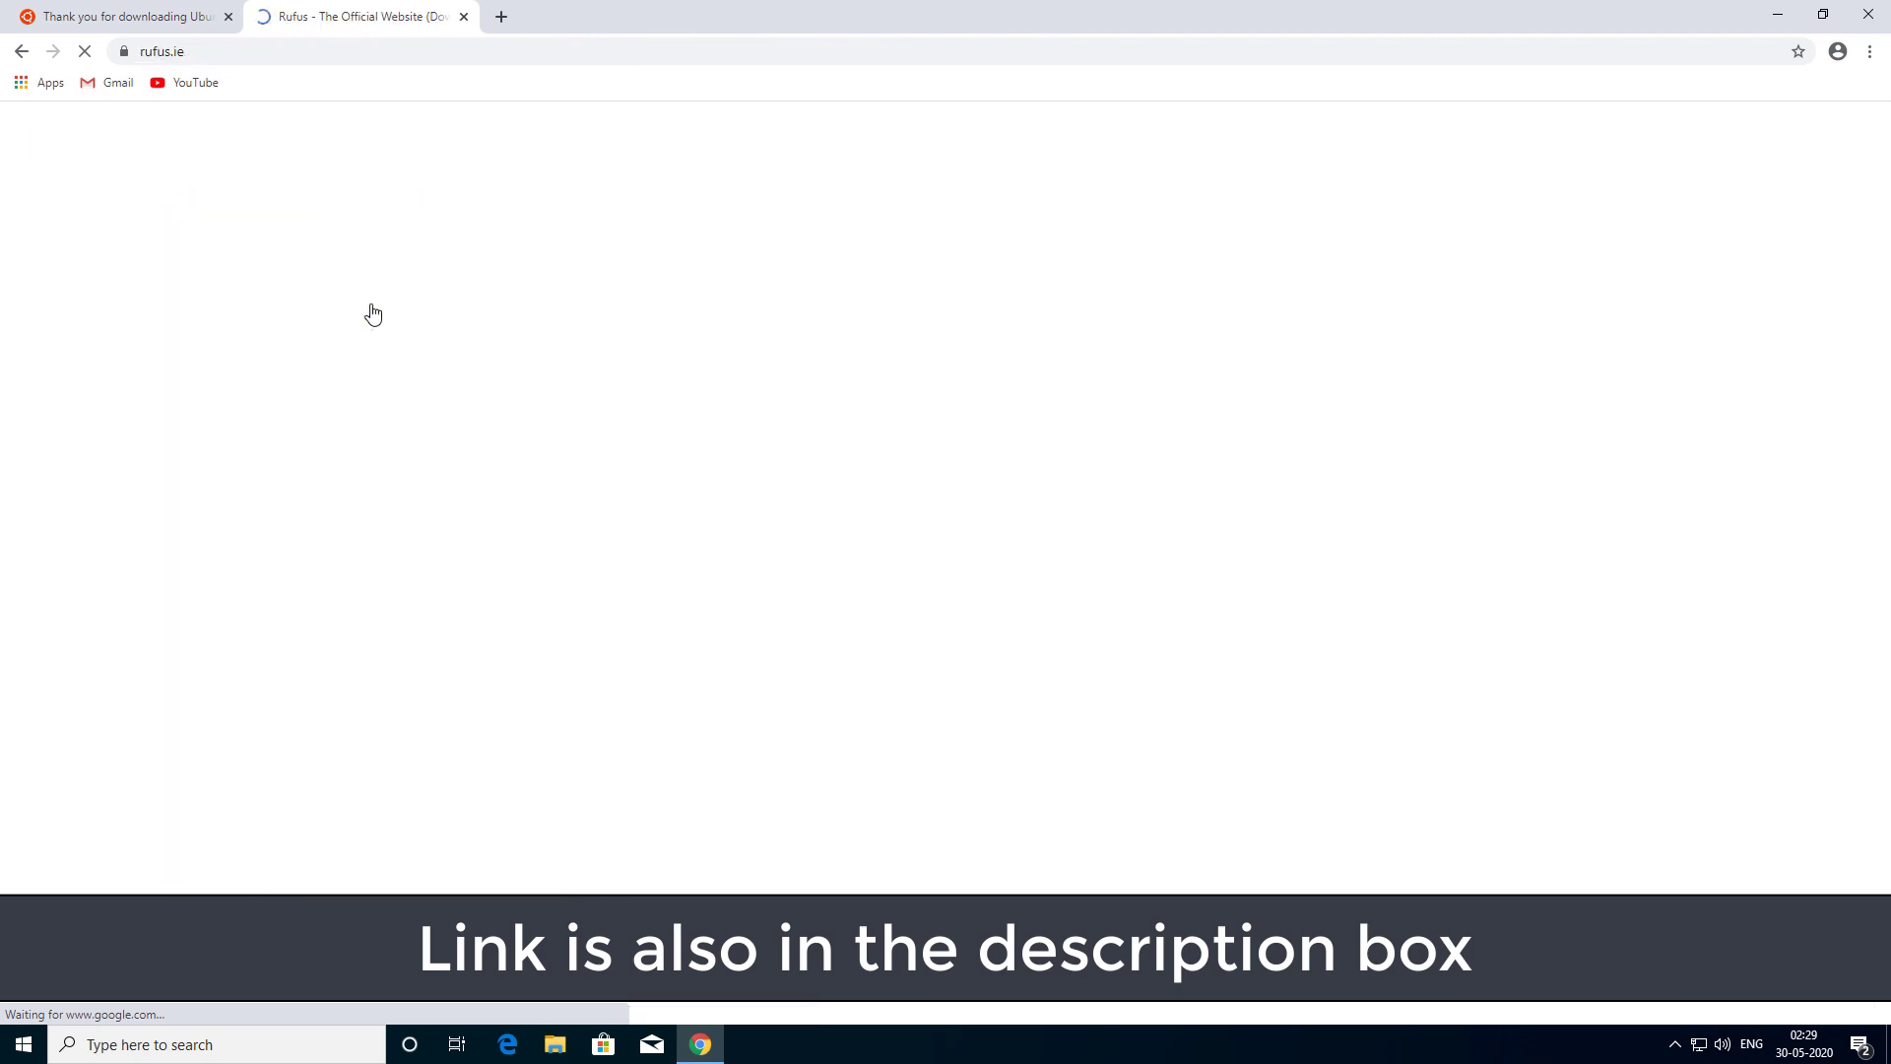
scroll(372, 314, "down", 10)
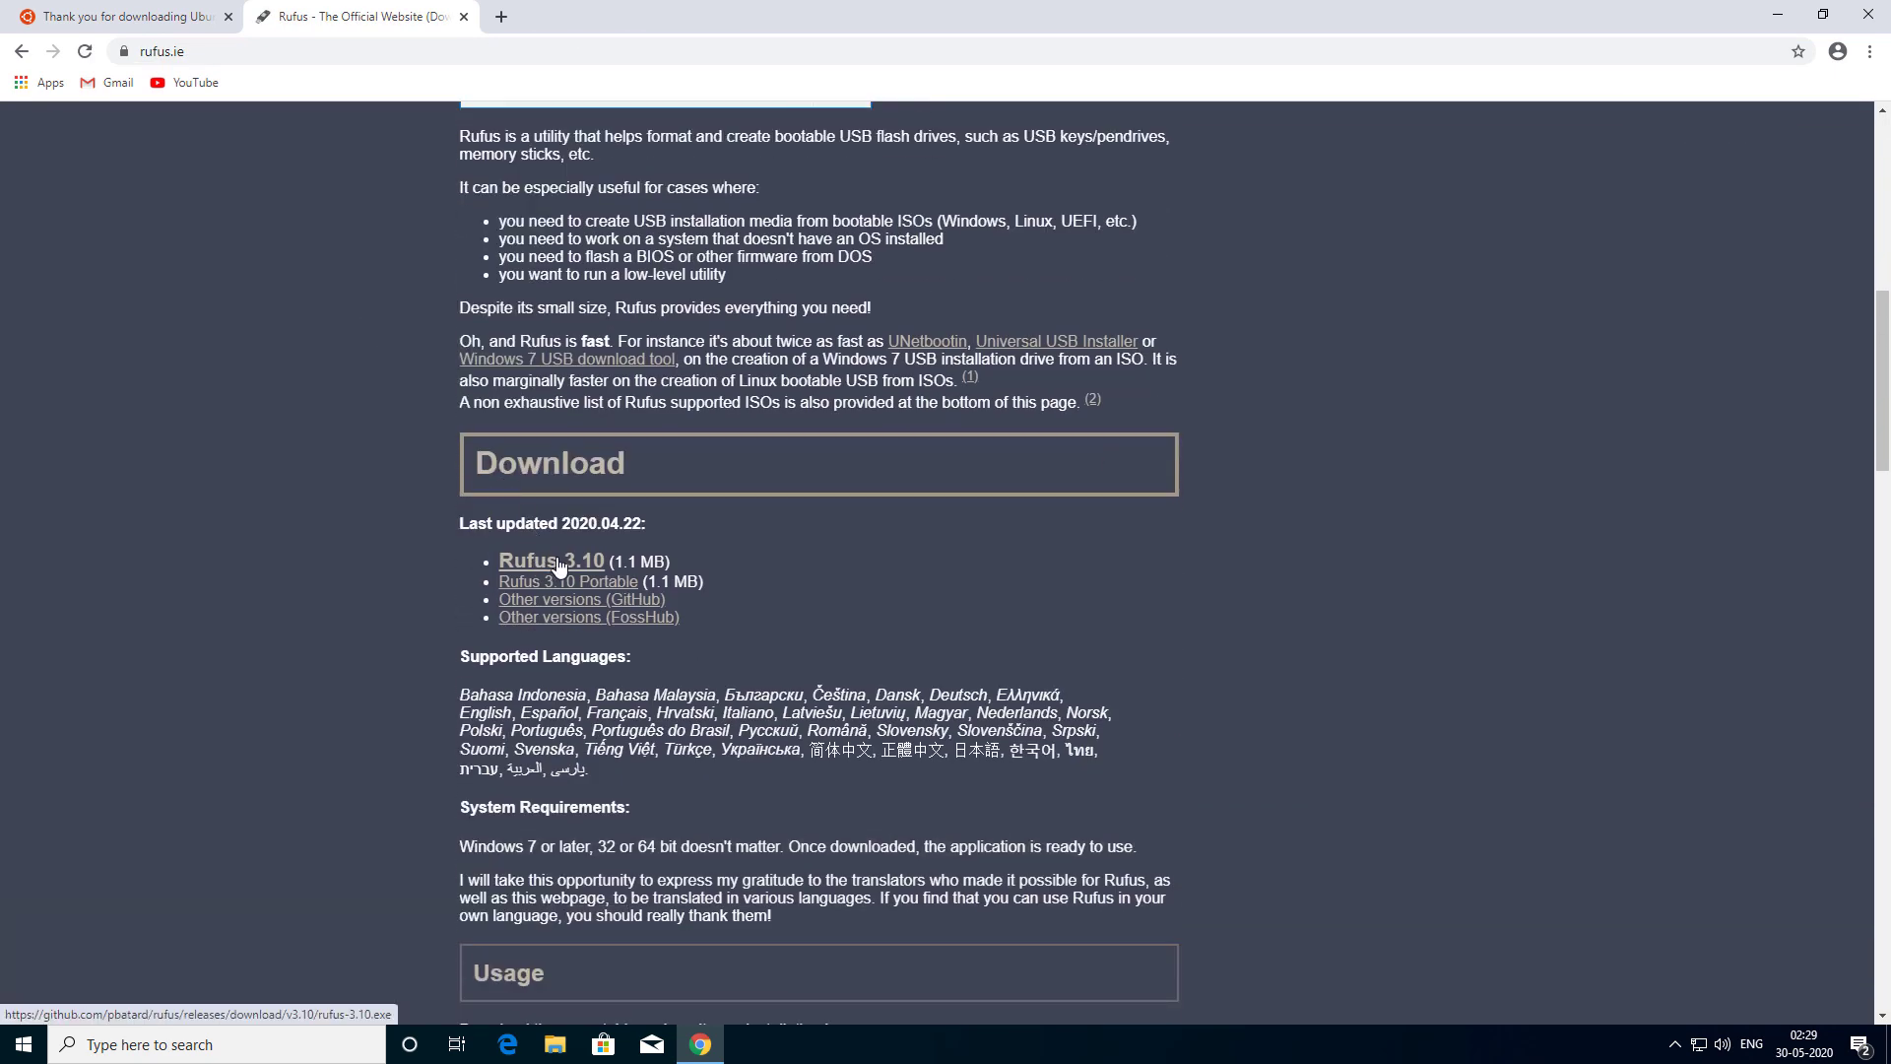
left_click(545, 565)
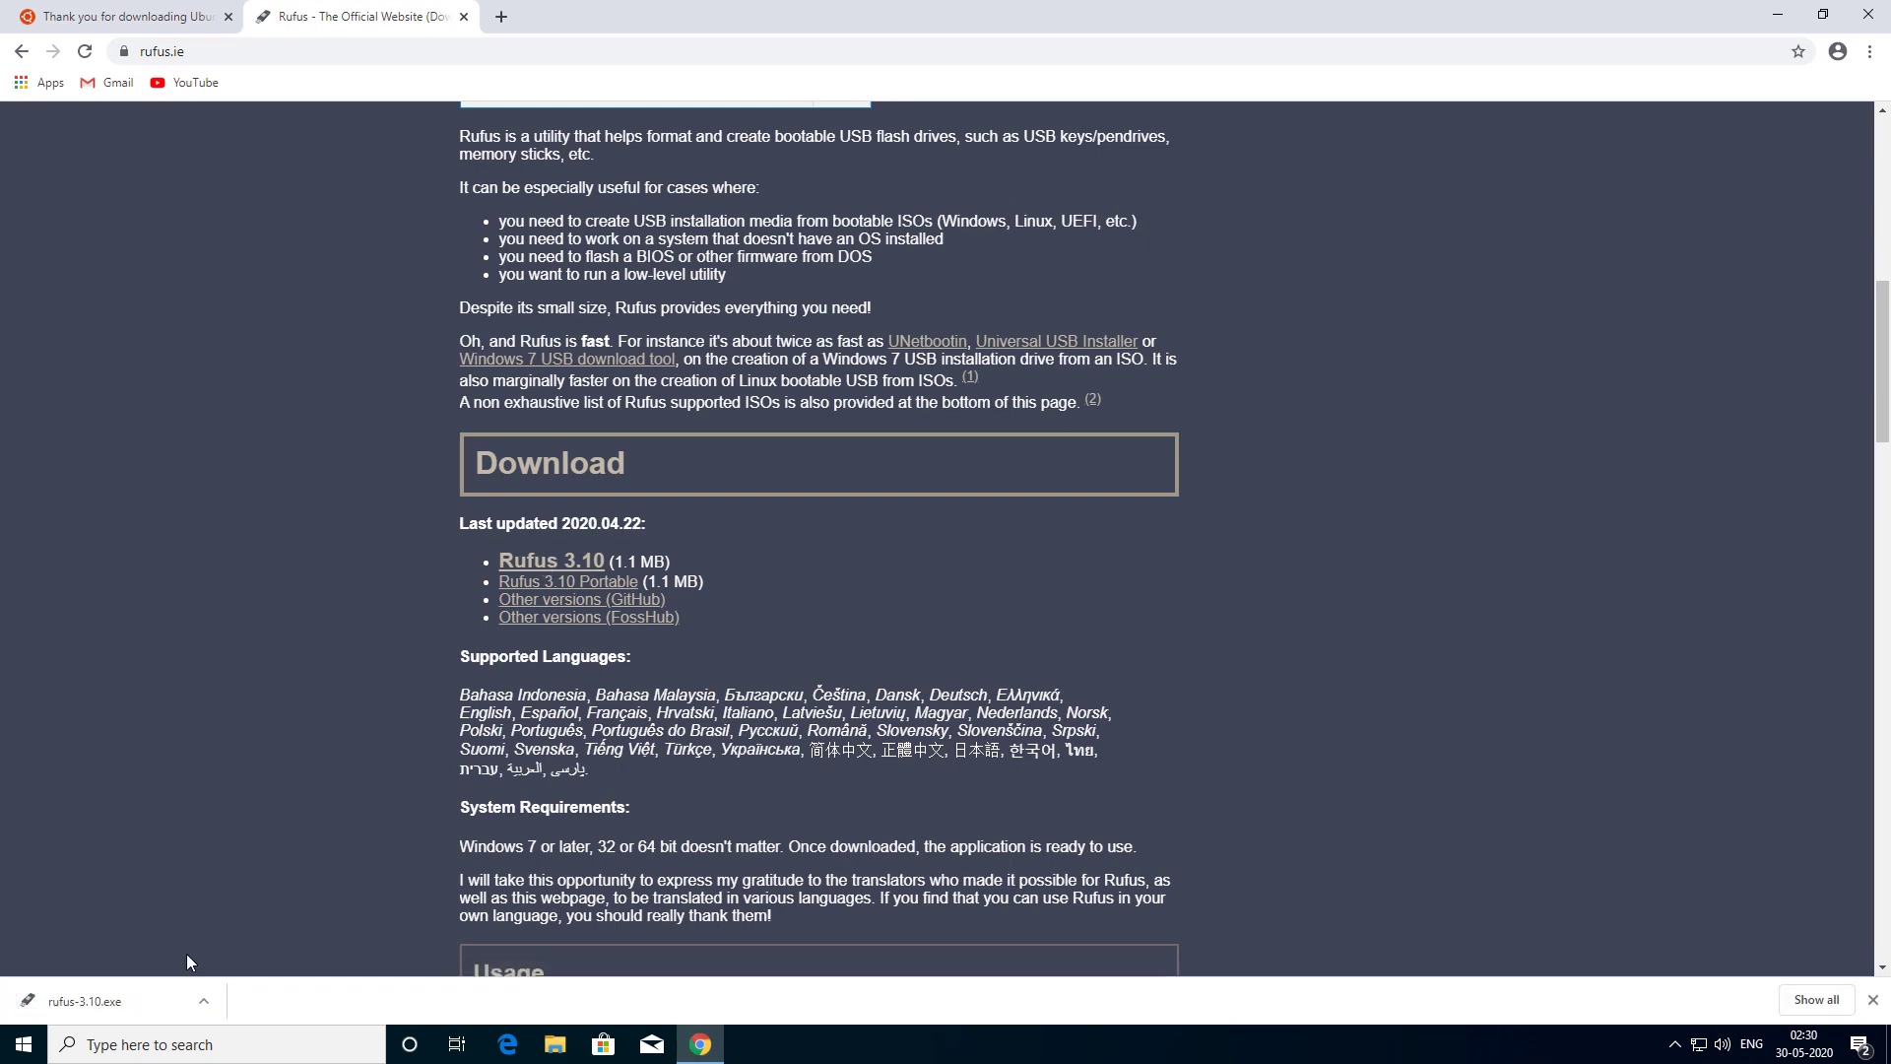
Show the downloaded rufus-3.10 file in its folder and run it as administrator, allowing it to make changes.
left_click(203, 1000)
left_click(250, 936)
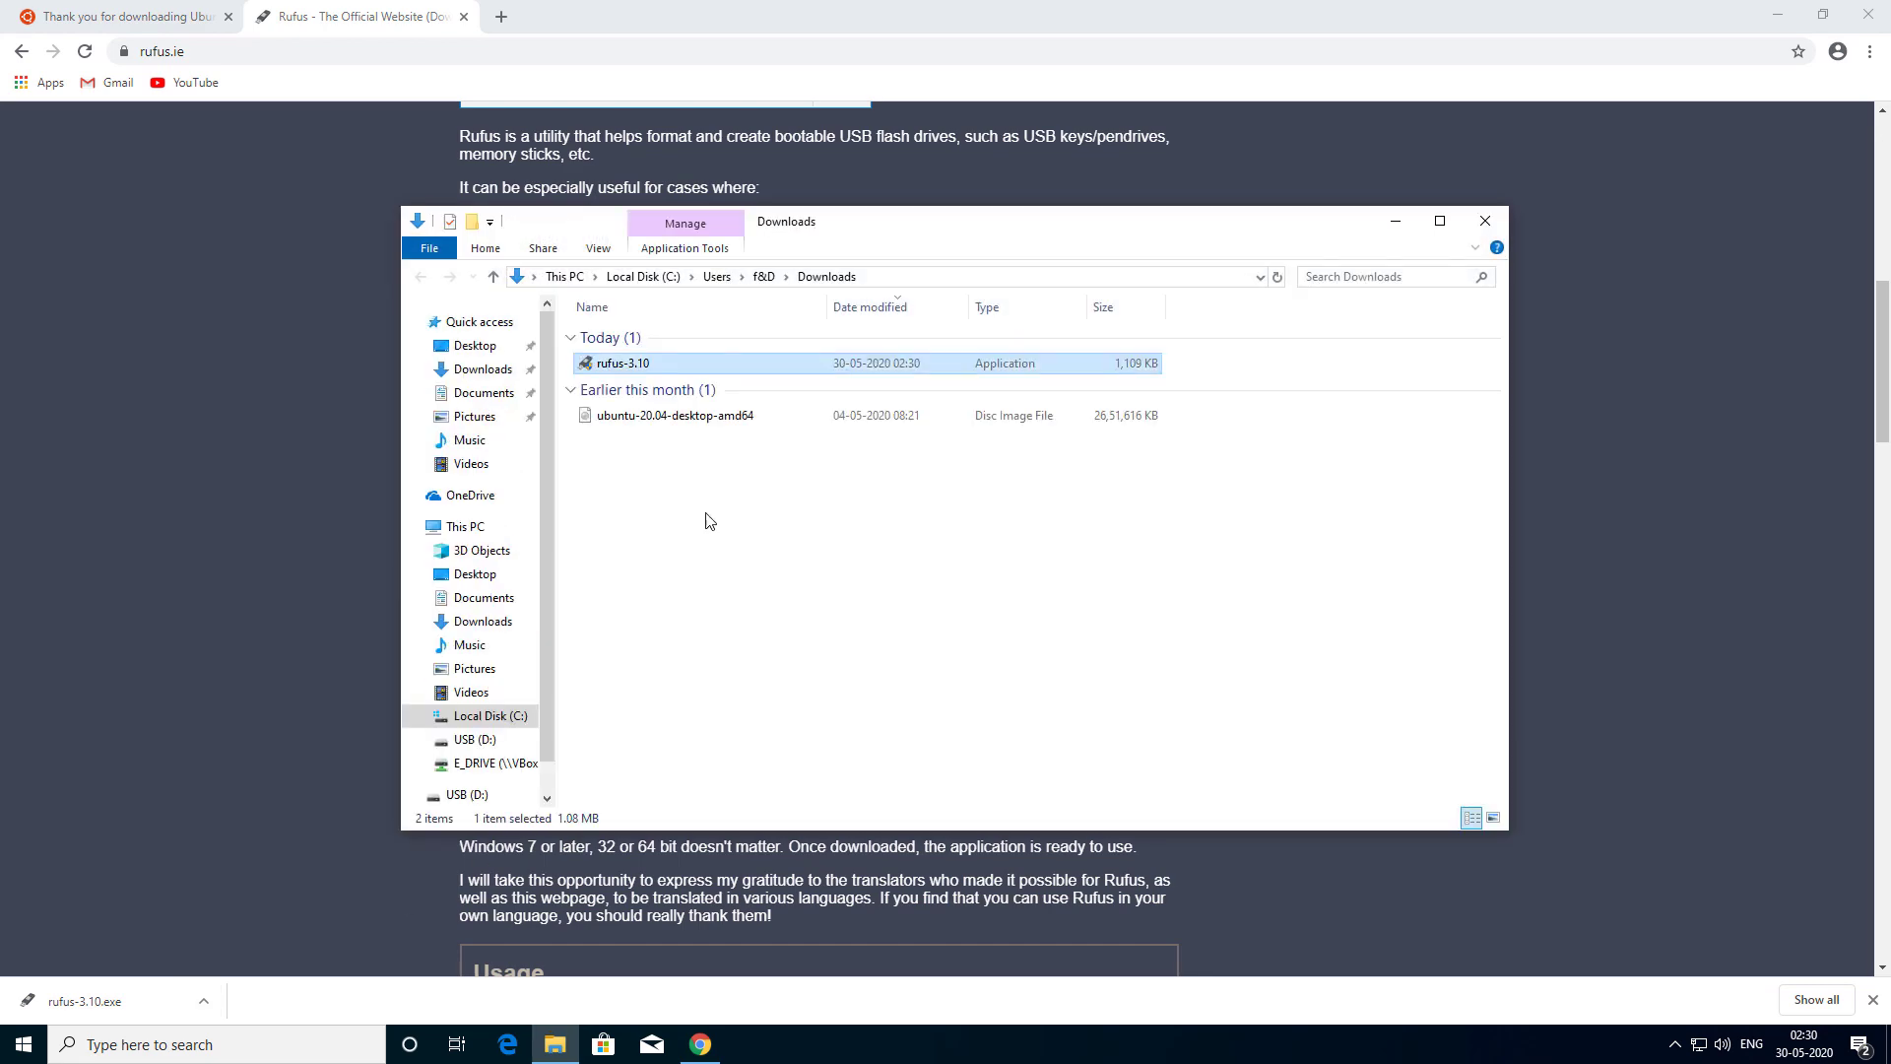
right_click(634, 372)
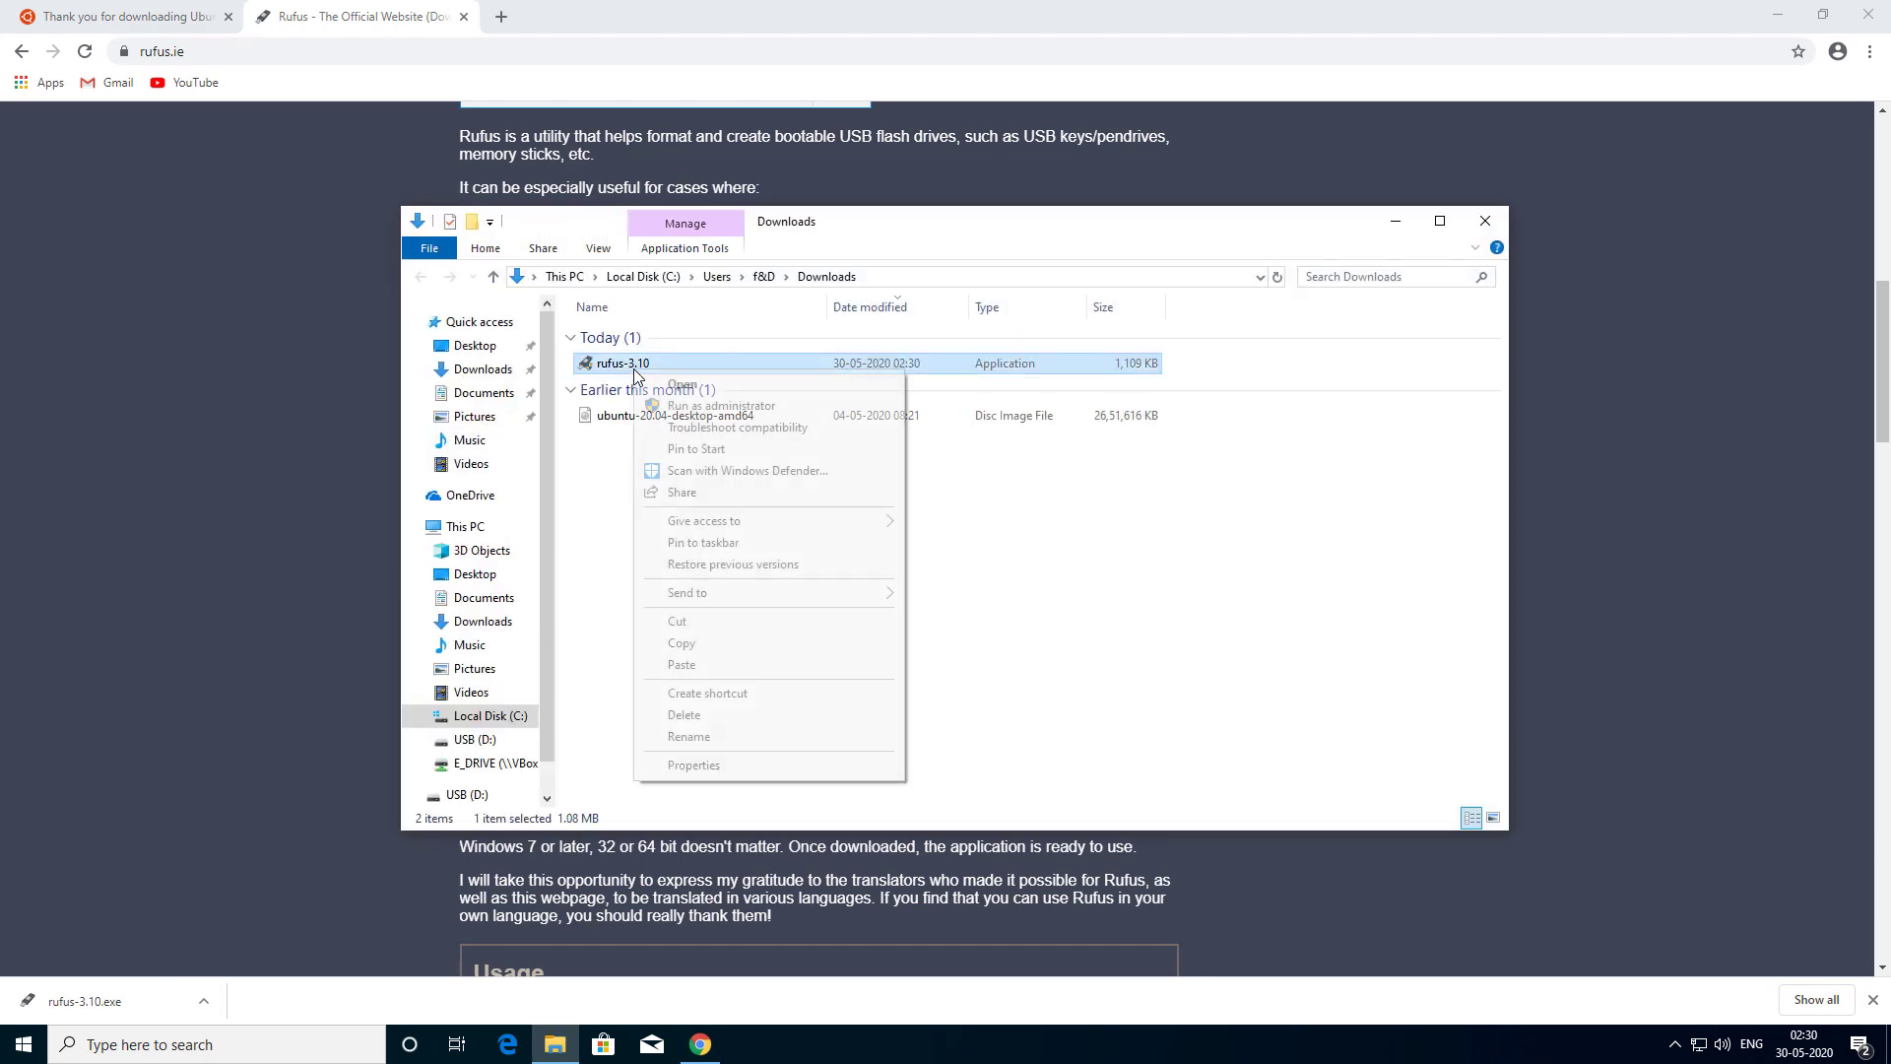
left_click(711, 406)
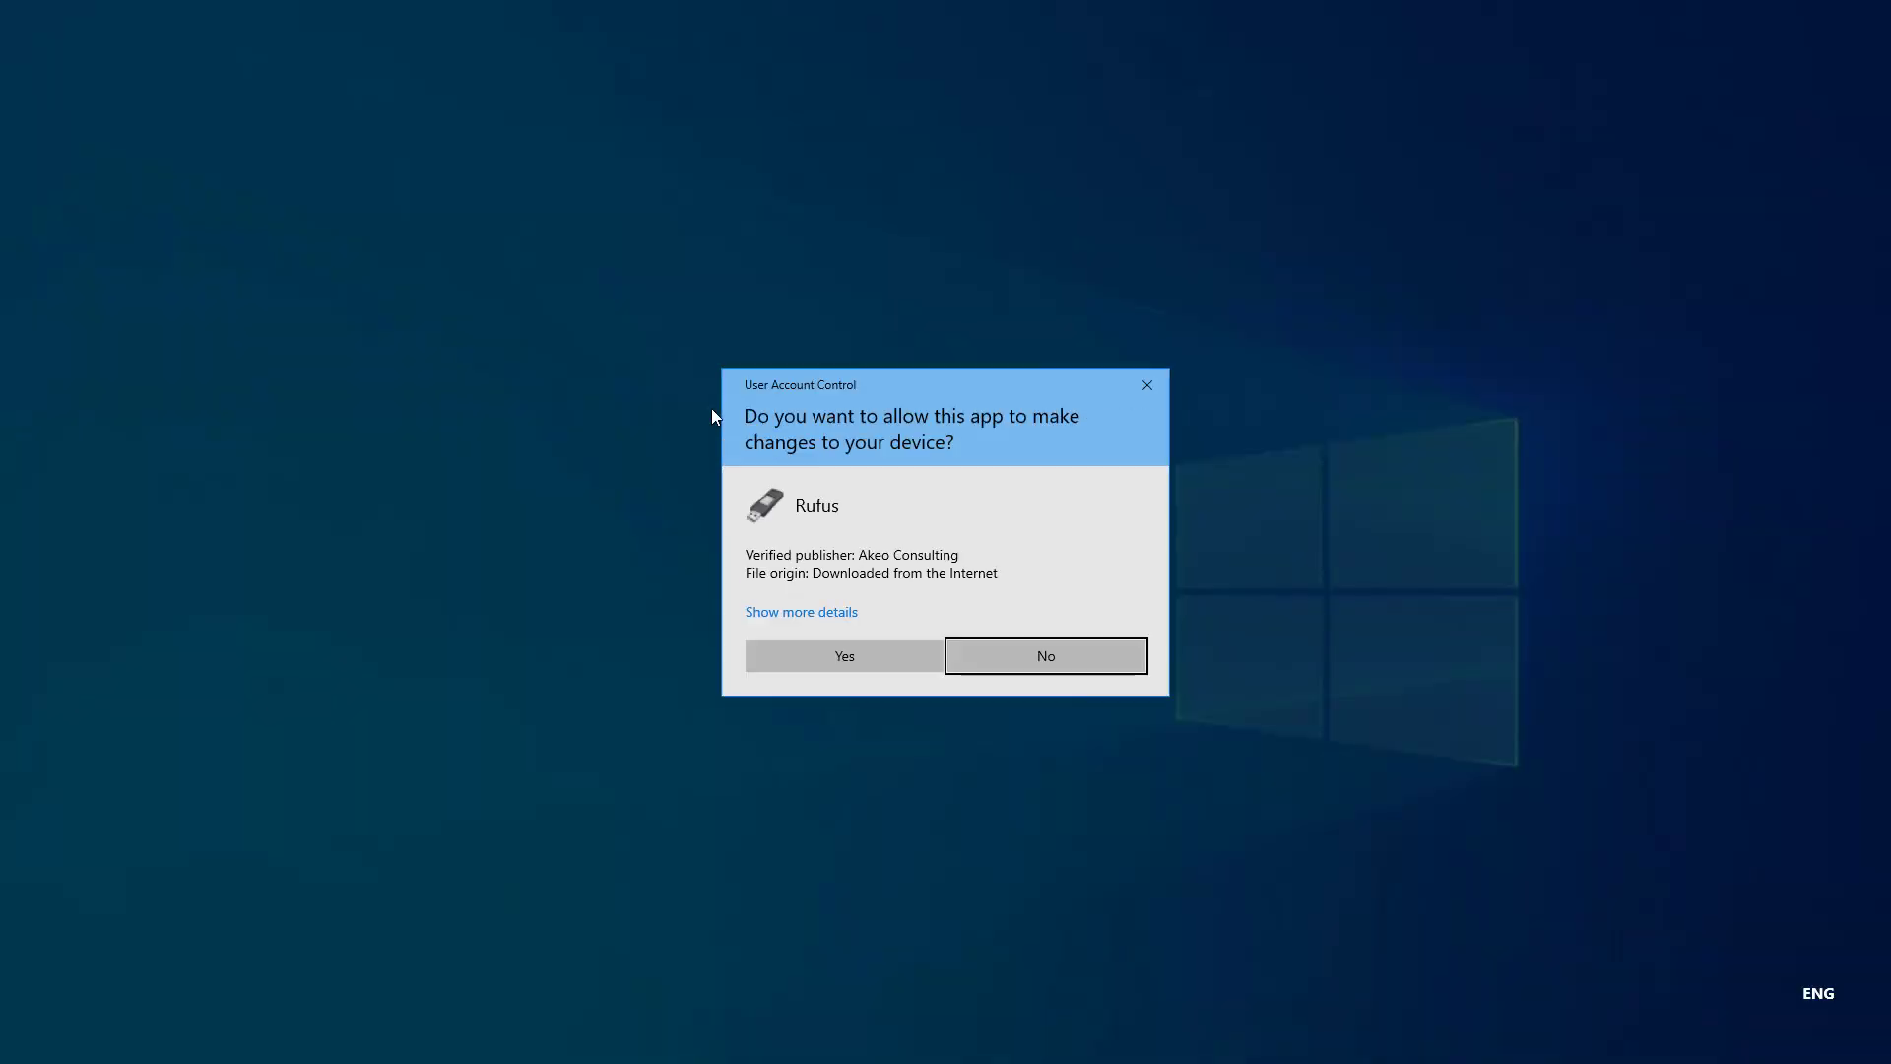
left_click(853, 652)
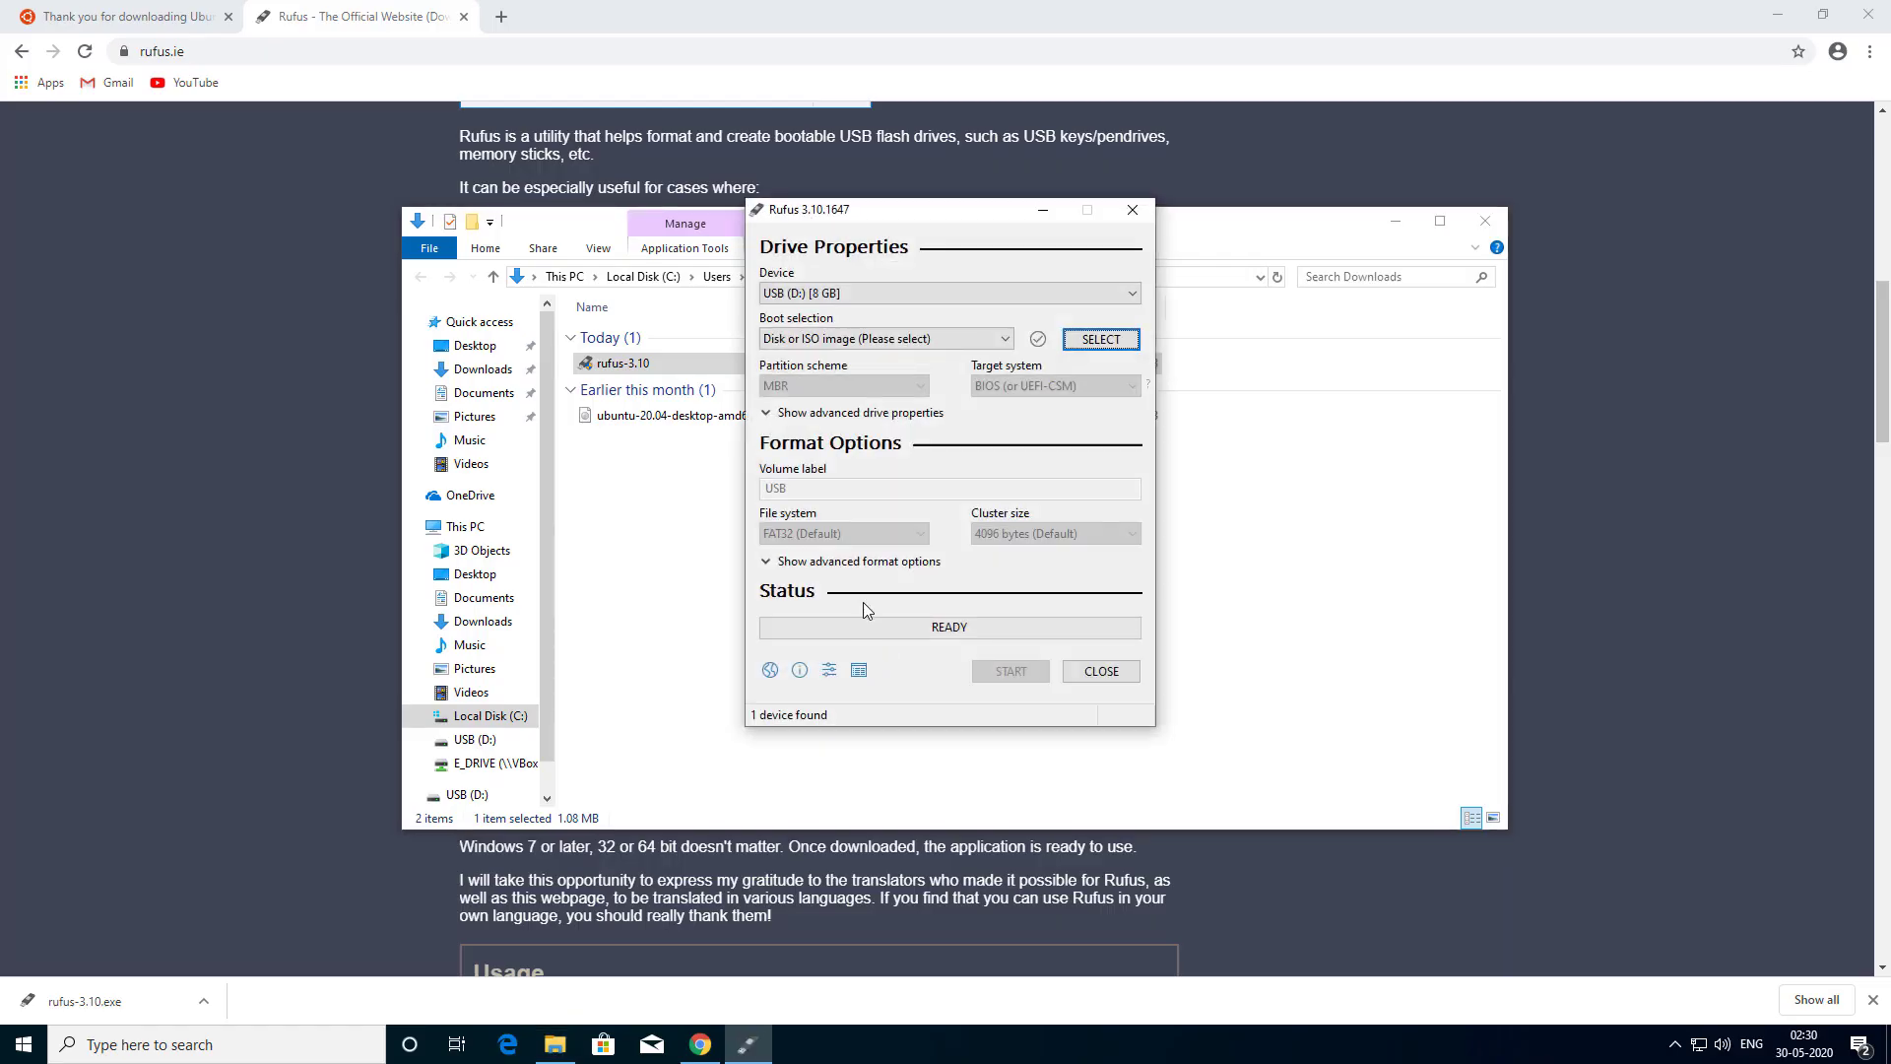
Choose USB (D:) [8 GB] as the Rufus device and load ubuntu-20.04-desktop-amd64 from Downloads as the boot image.
left_click(807, 294)
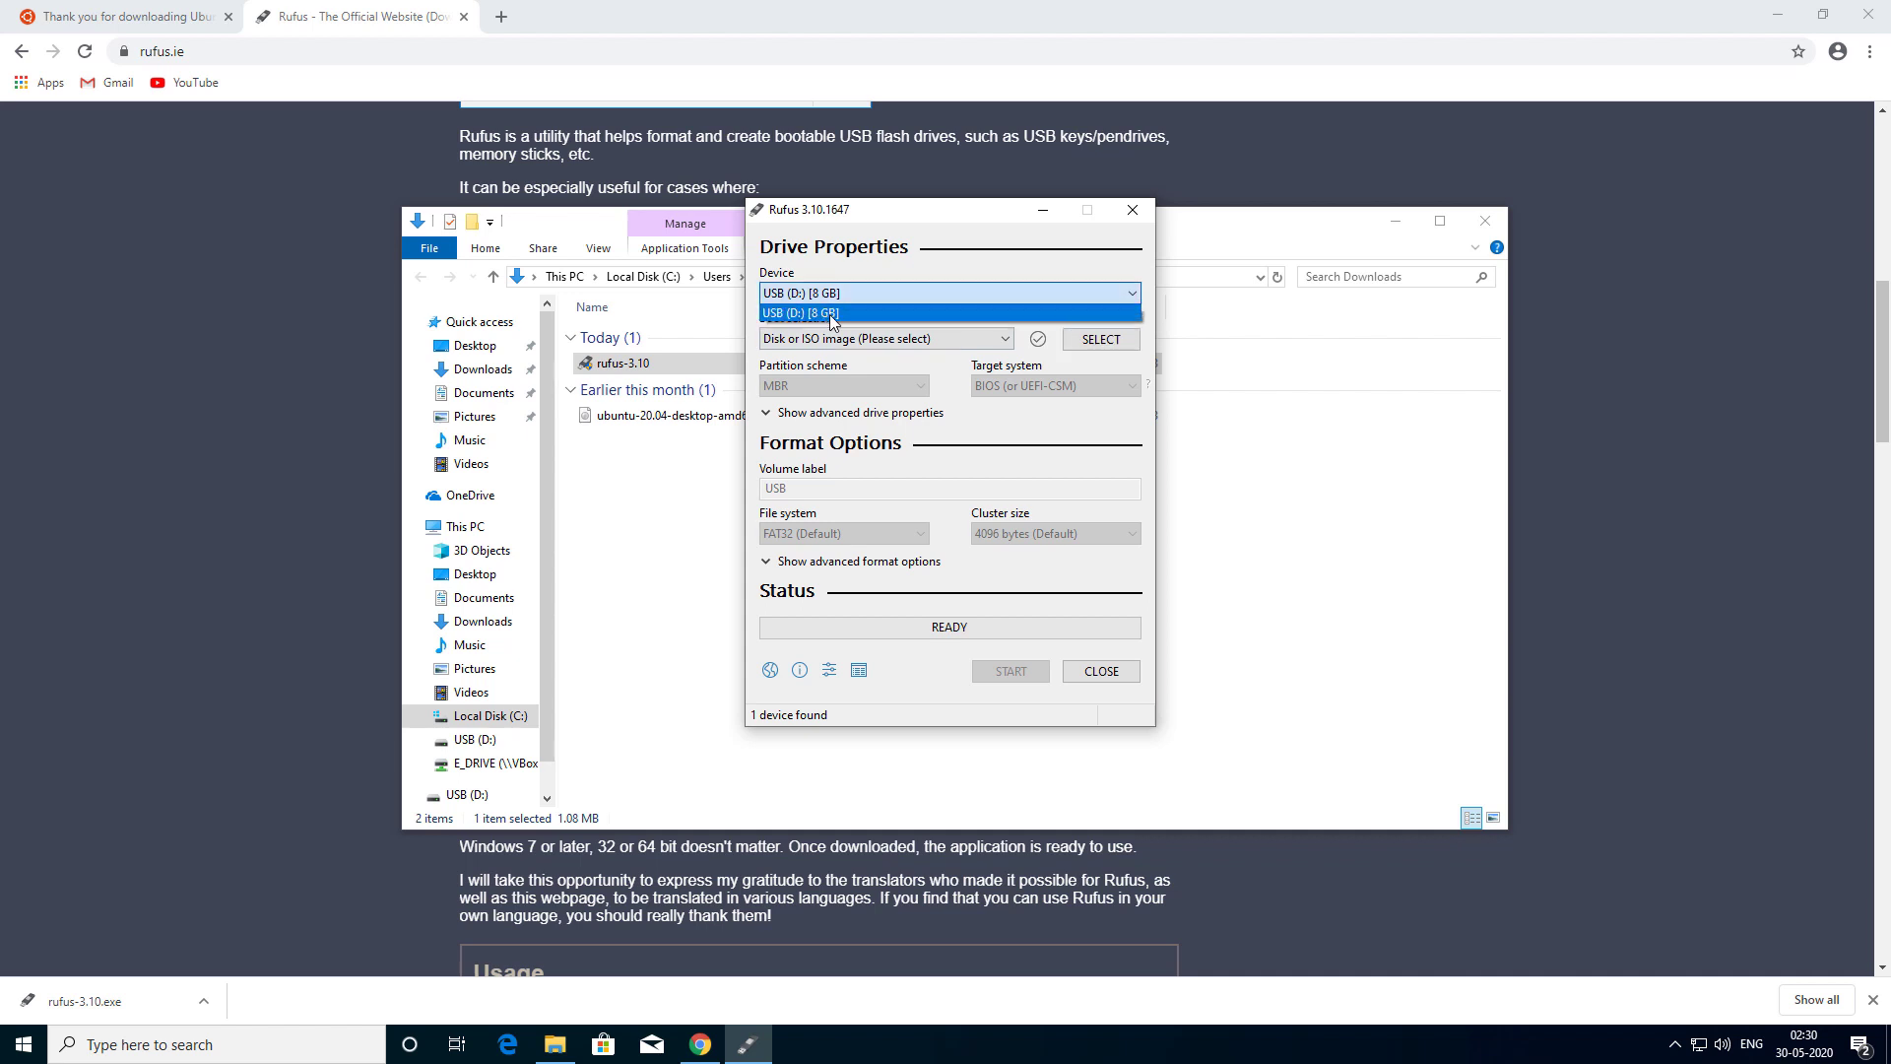
left_click(829, 314)
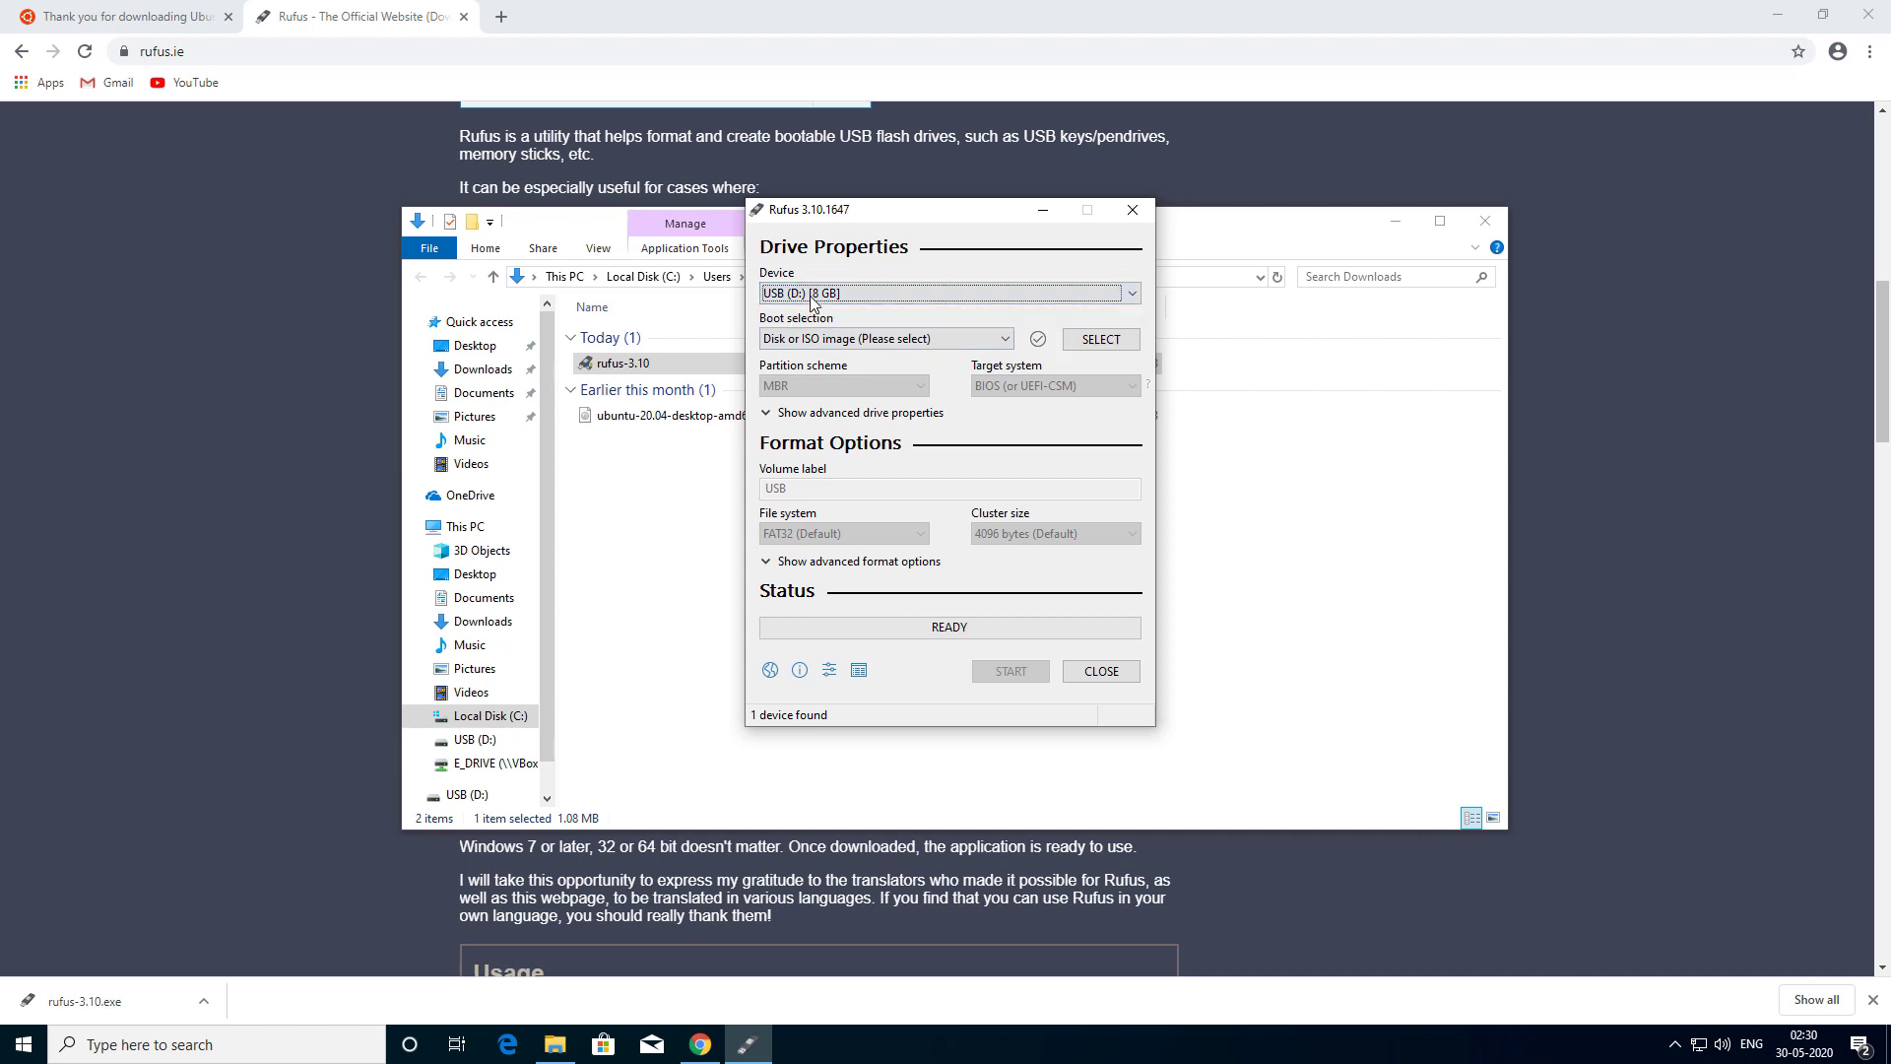
left_click(1101, 340)
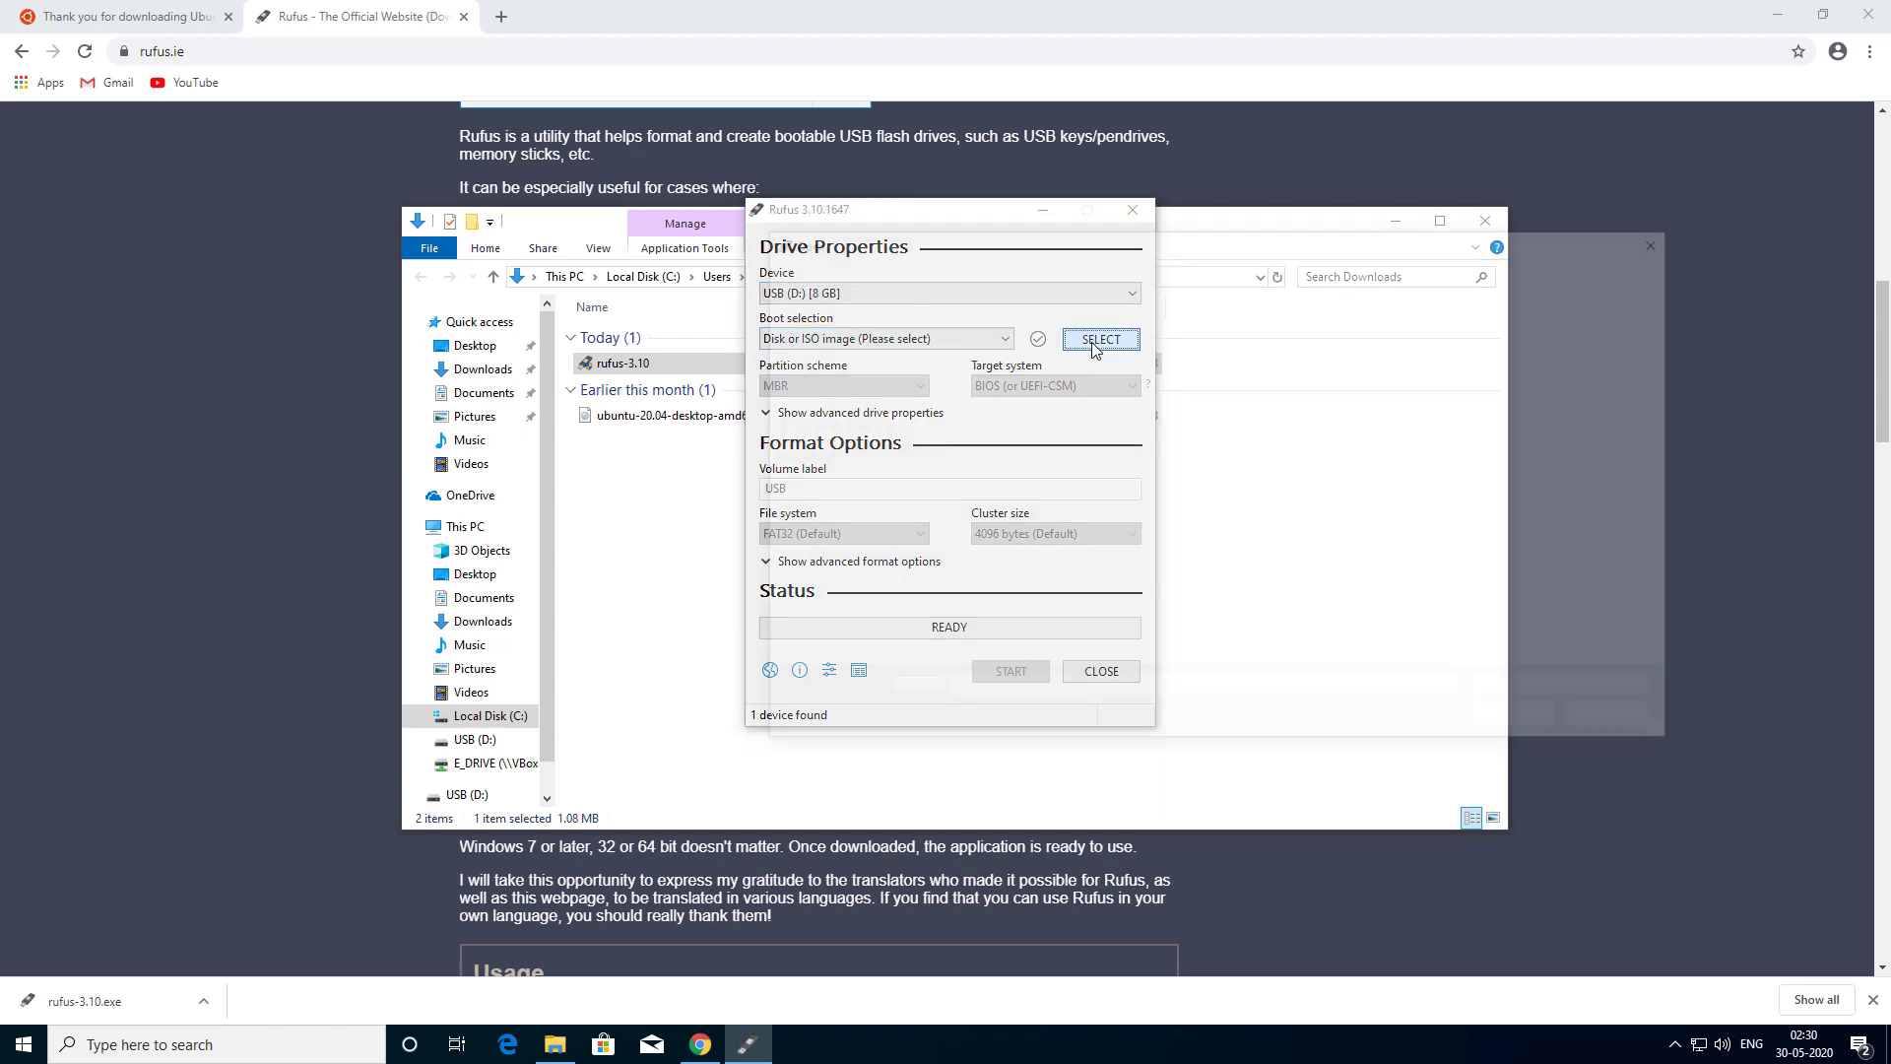
left_click(1029, 390)
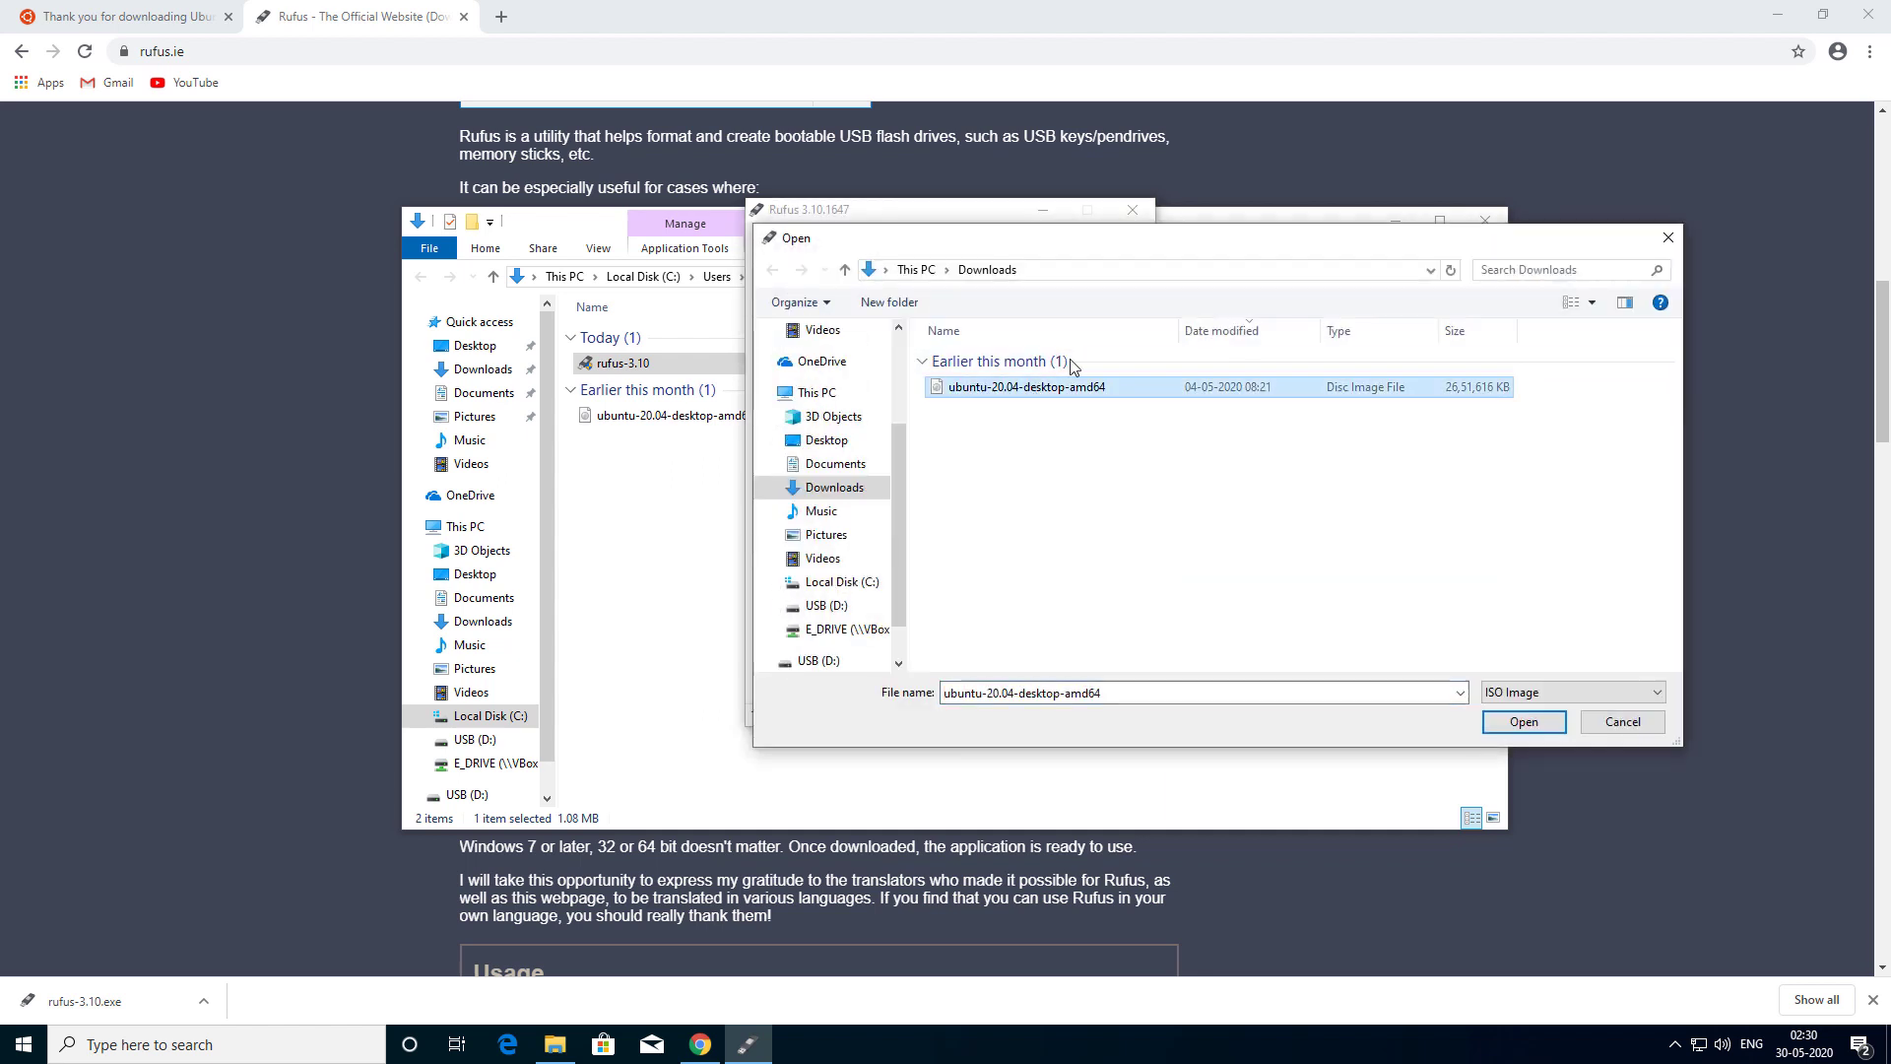
left_click(1524, 722)
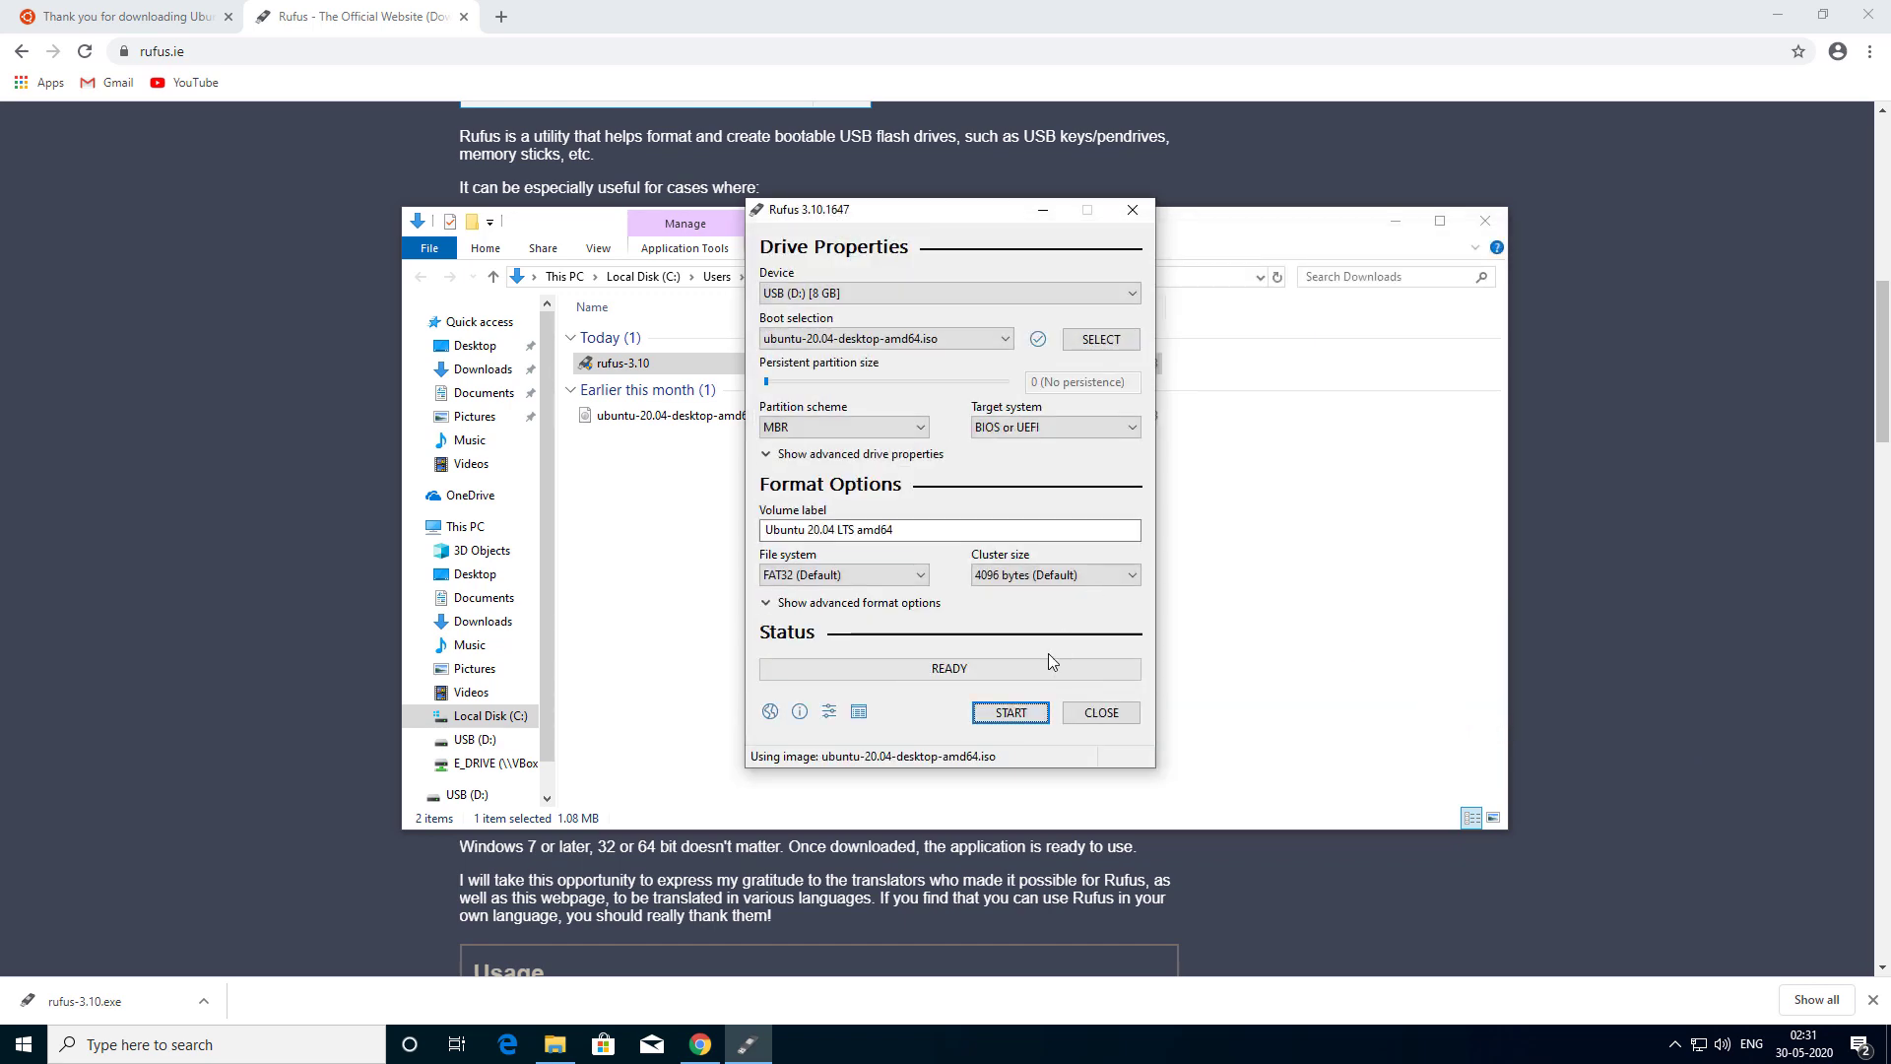
Write the Ubuntu image to the USB drive in ISO Image mode, accepting the Syslinux file download and the erasure of the drive.
left_click(1005, 715)
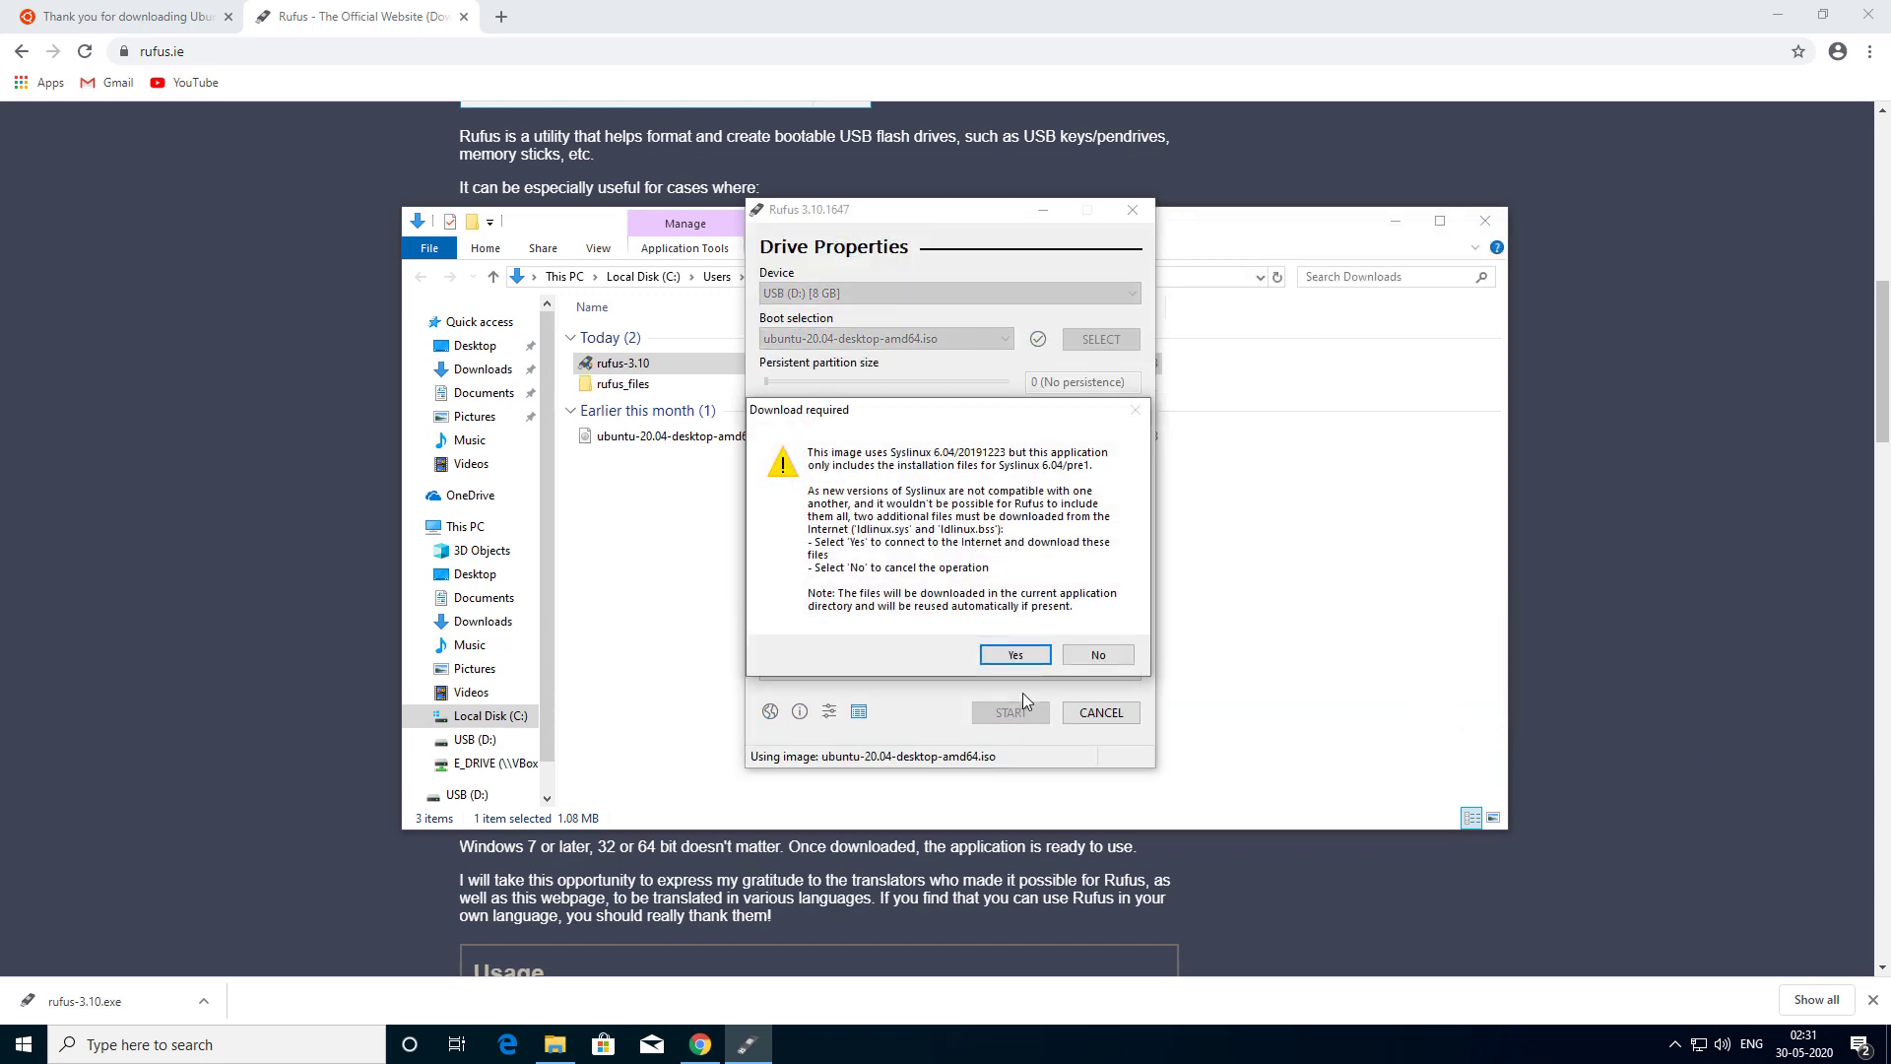
left_click(1034, 654)
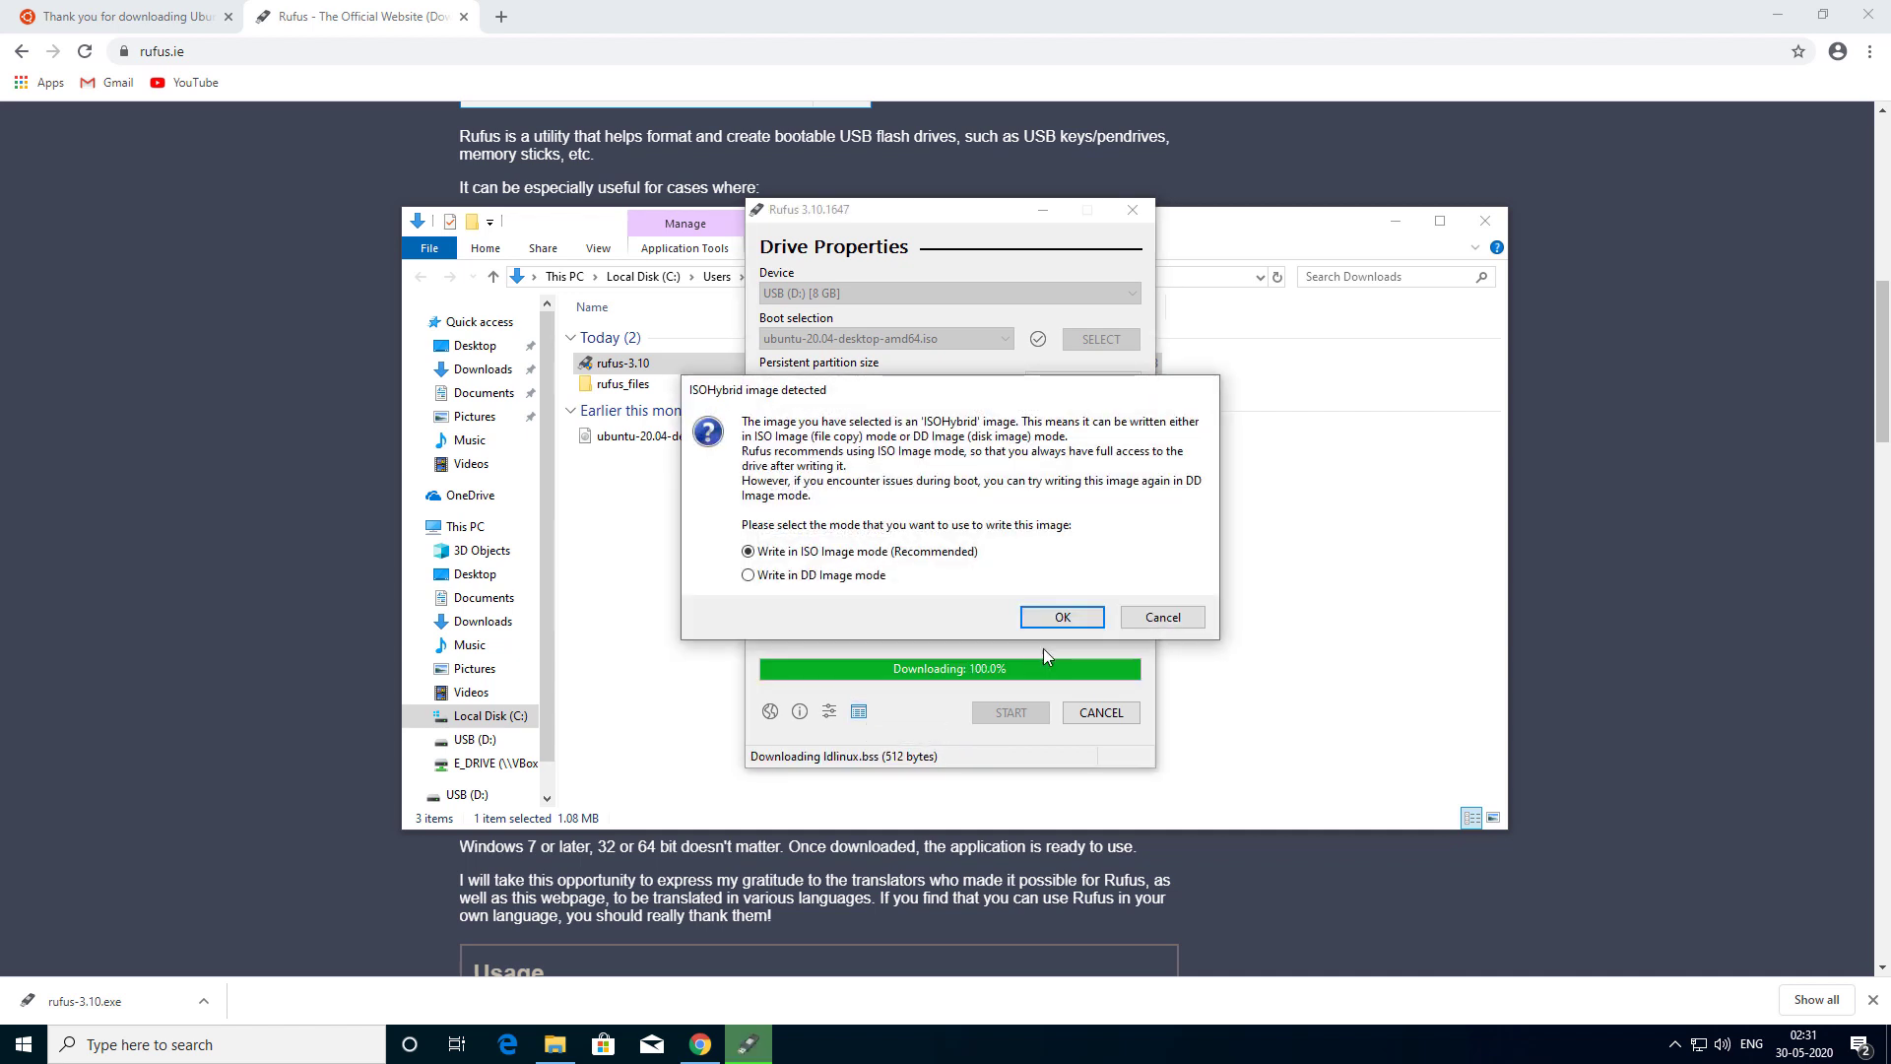
left_click(1059, 618)
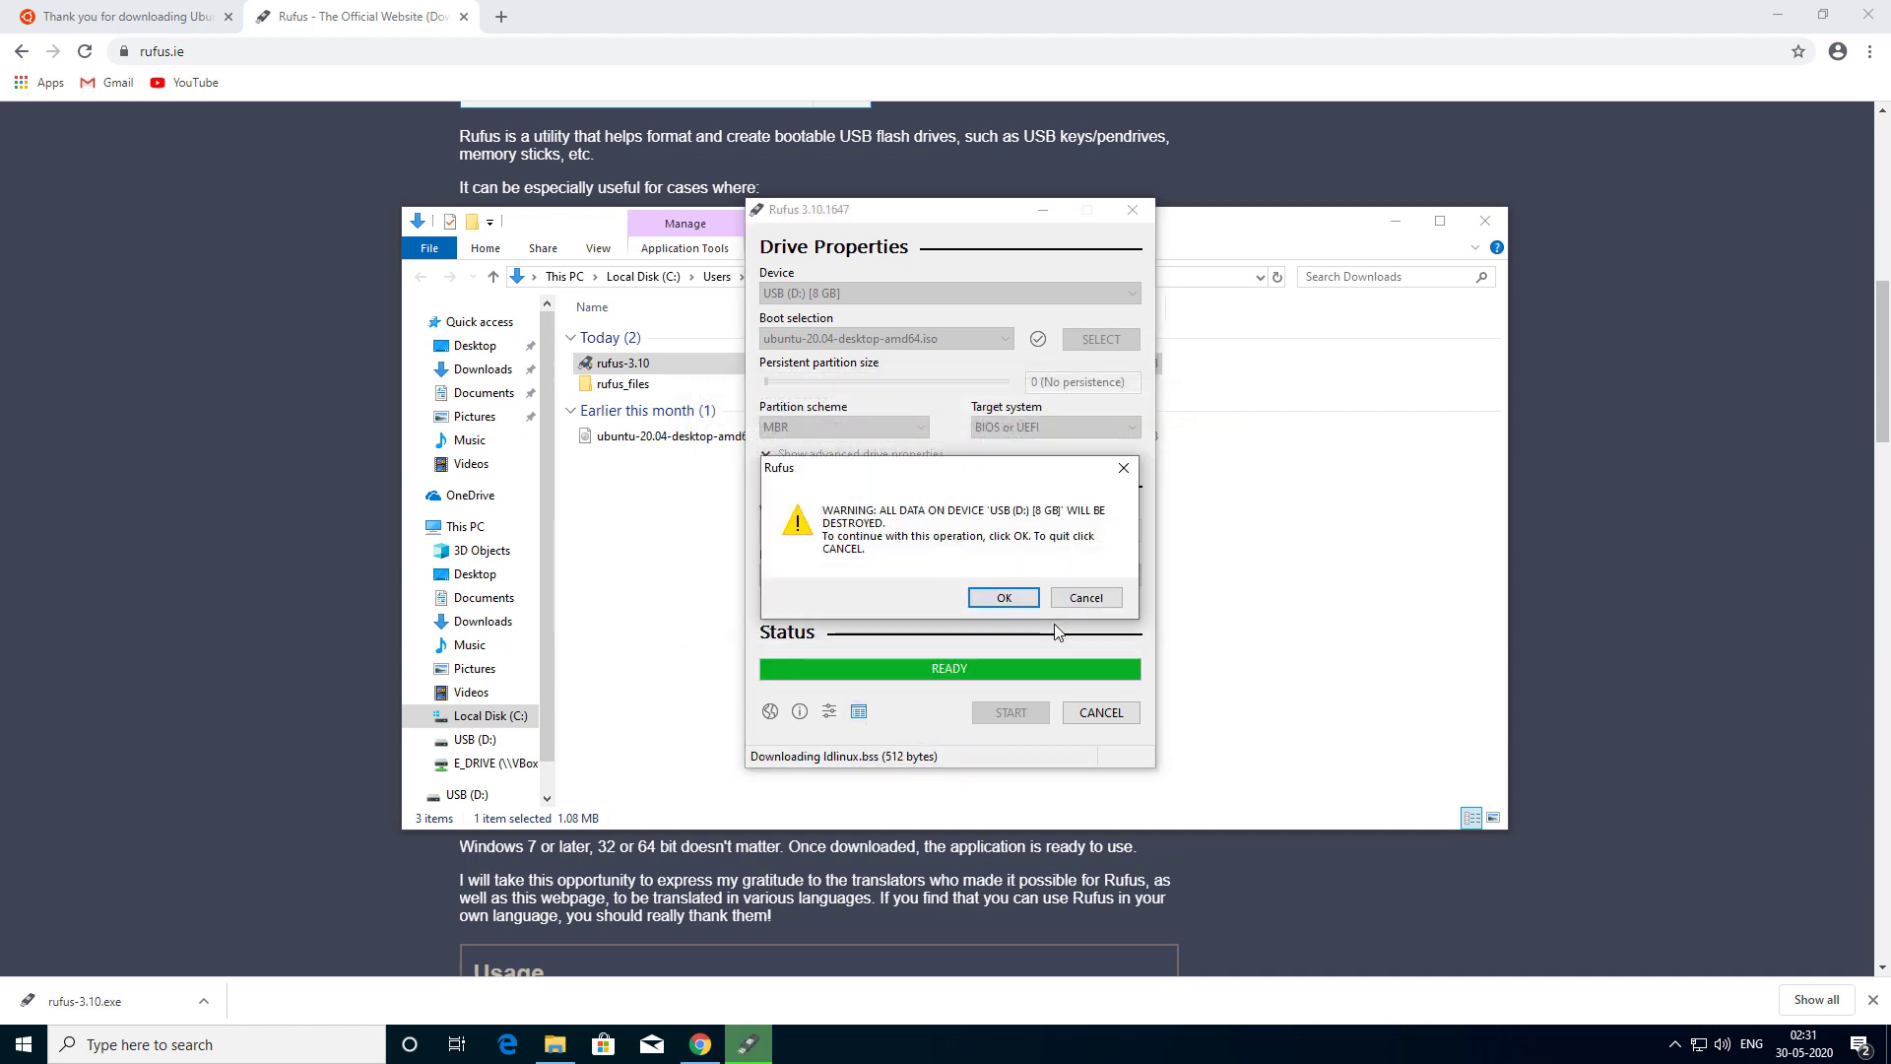
left_click(1013, 599)
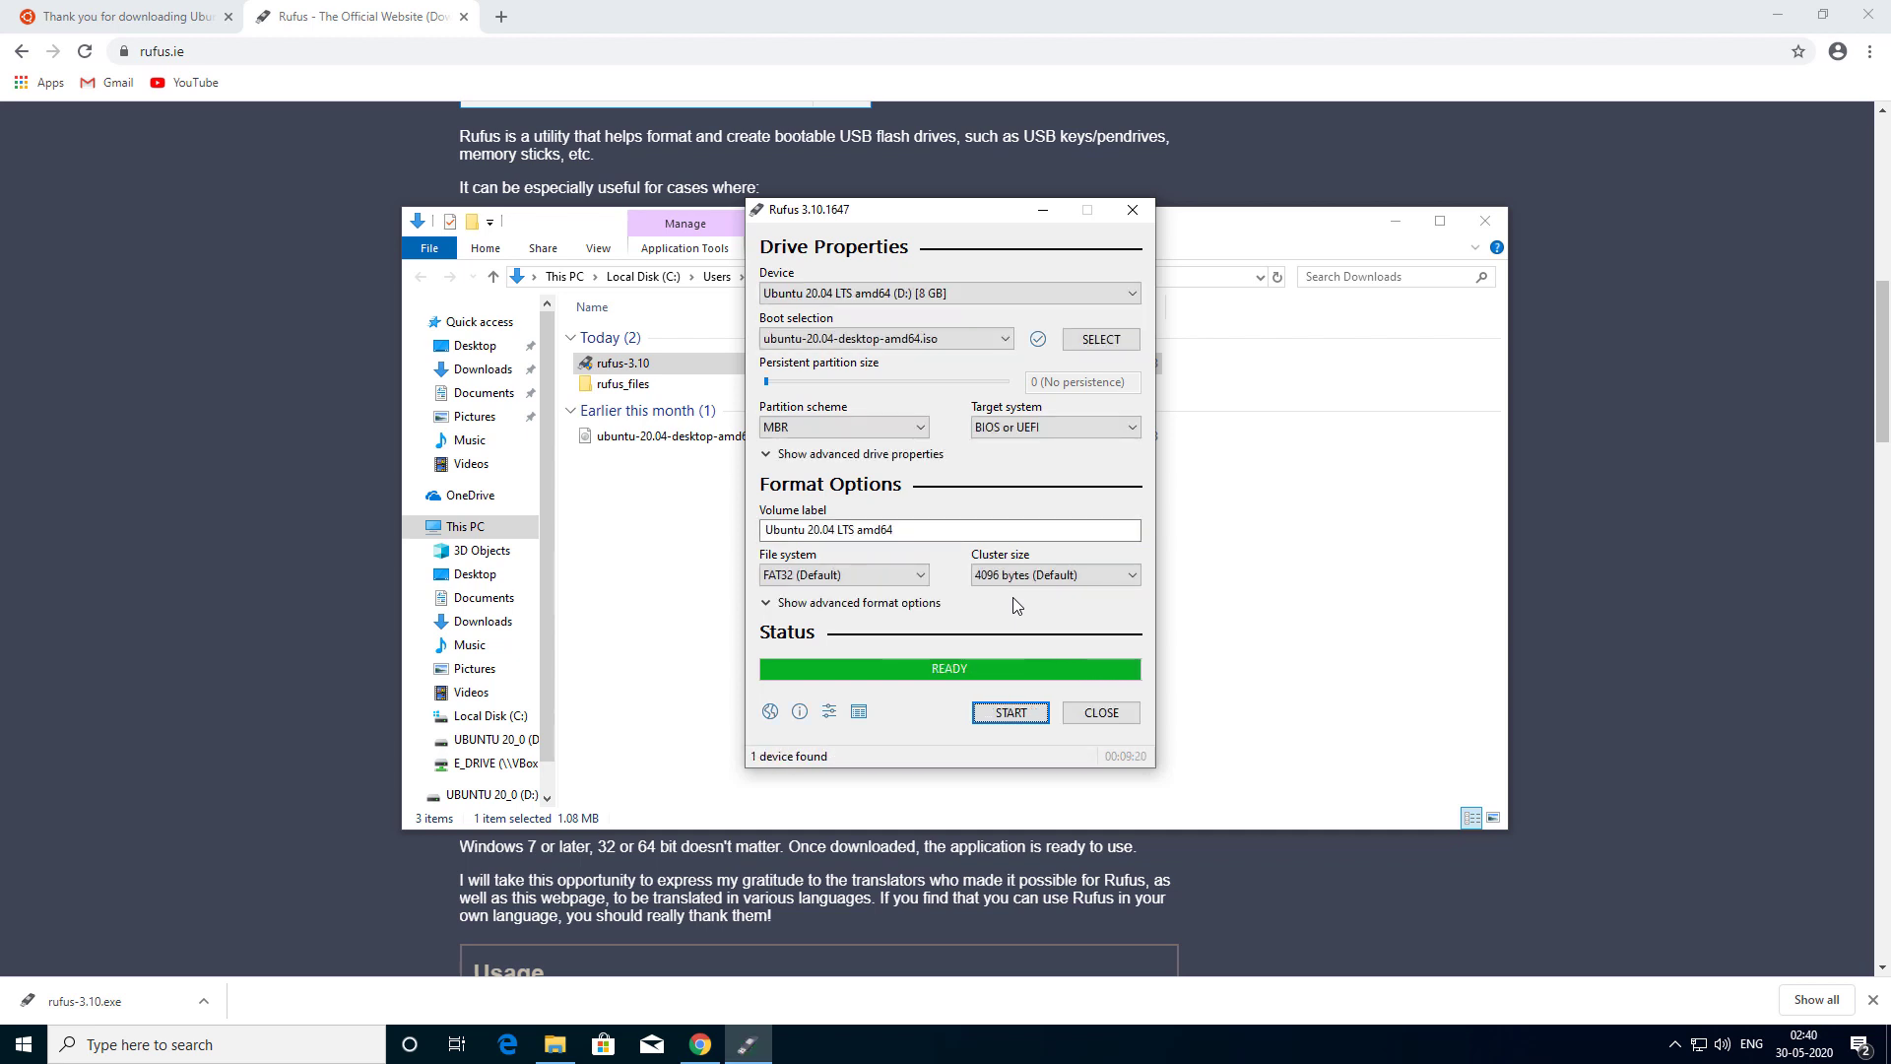
Close Rufus and the Downloads folder window, and minimize the browser to get back to the desktop.
left_click(1101, 713)
left_click(1487, 221)
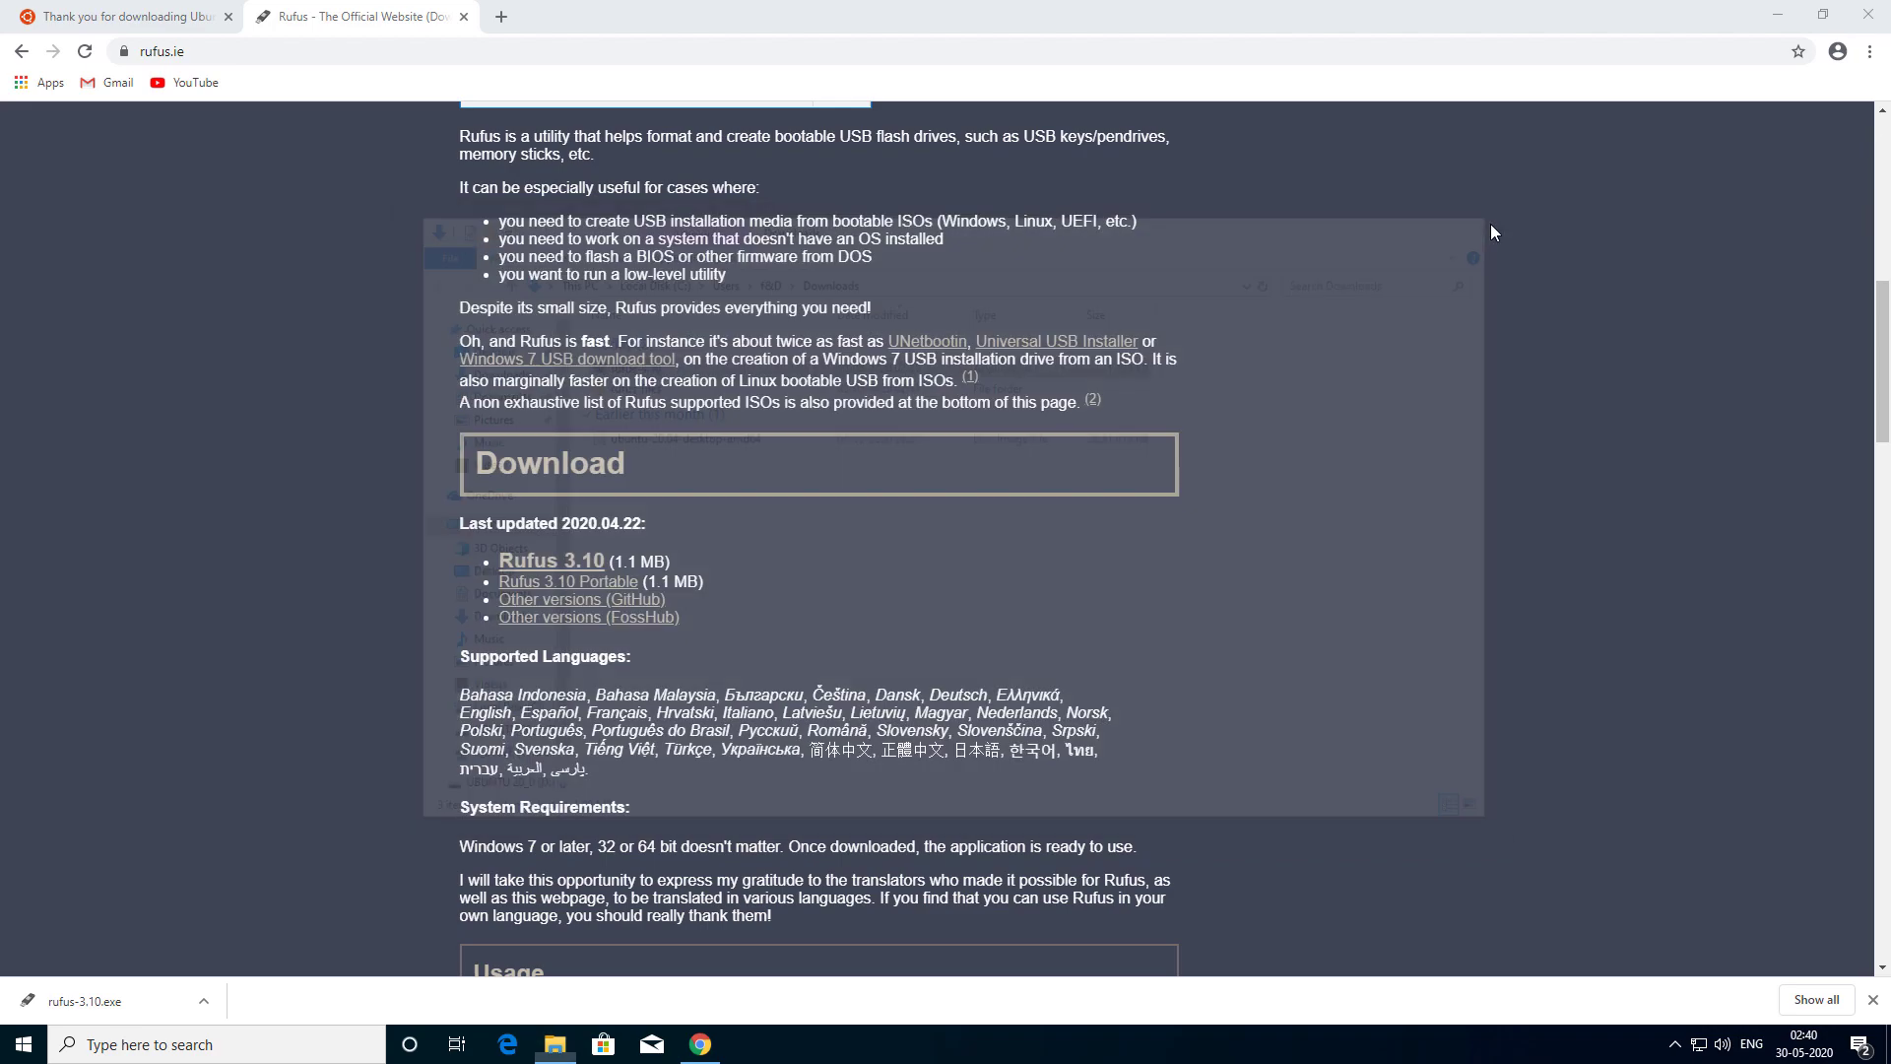
left_click(1775, 17)
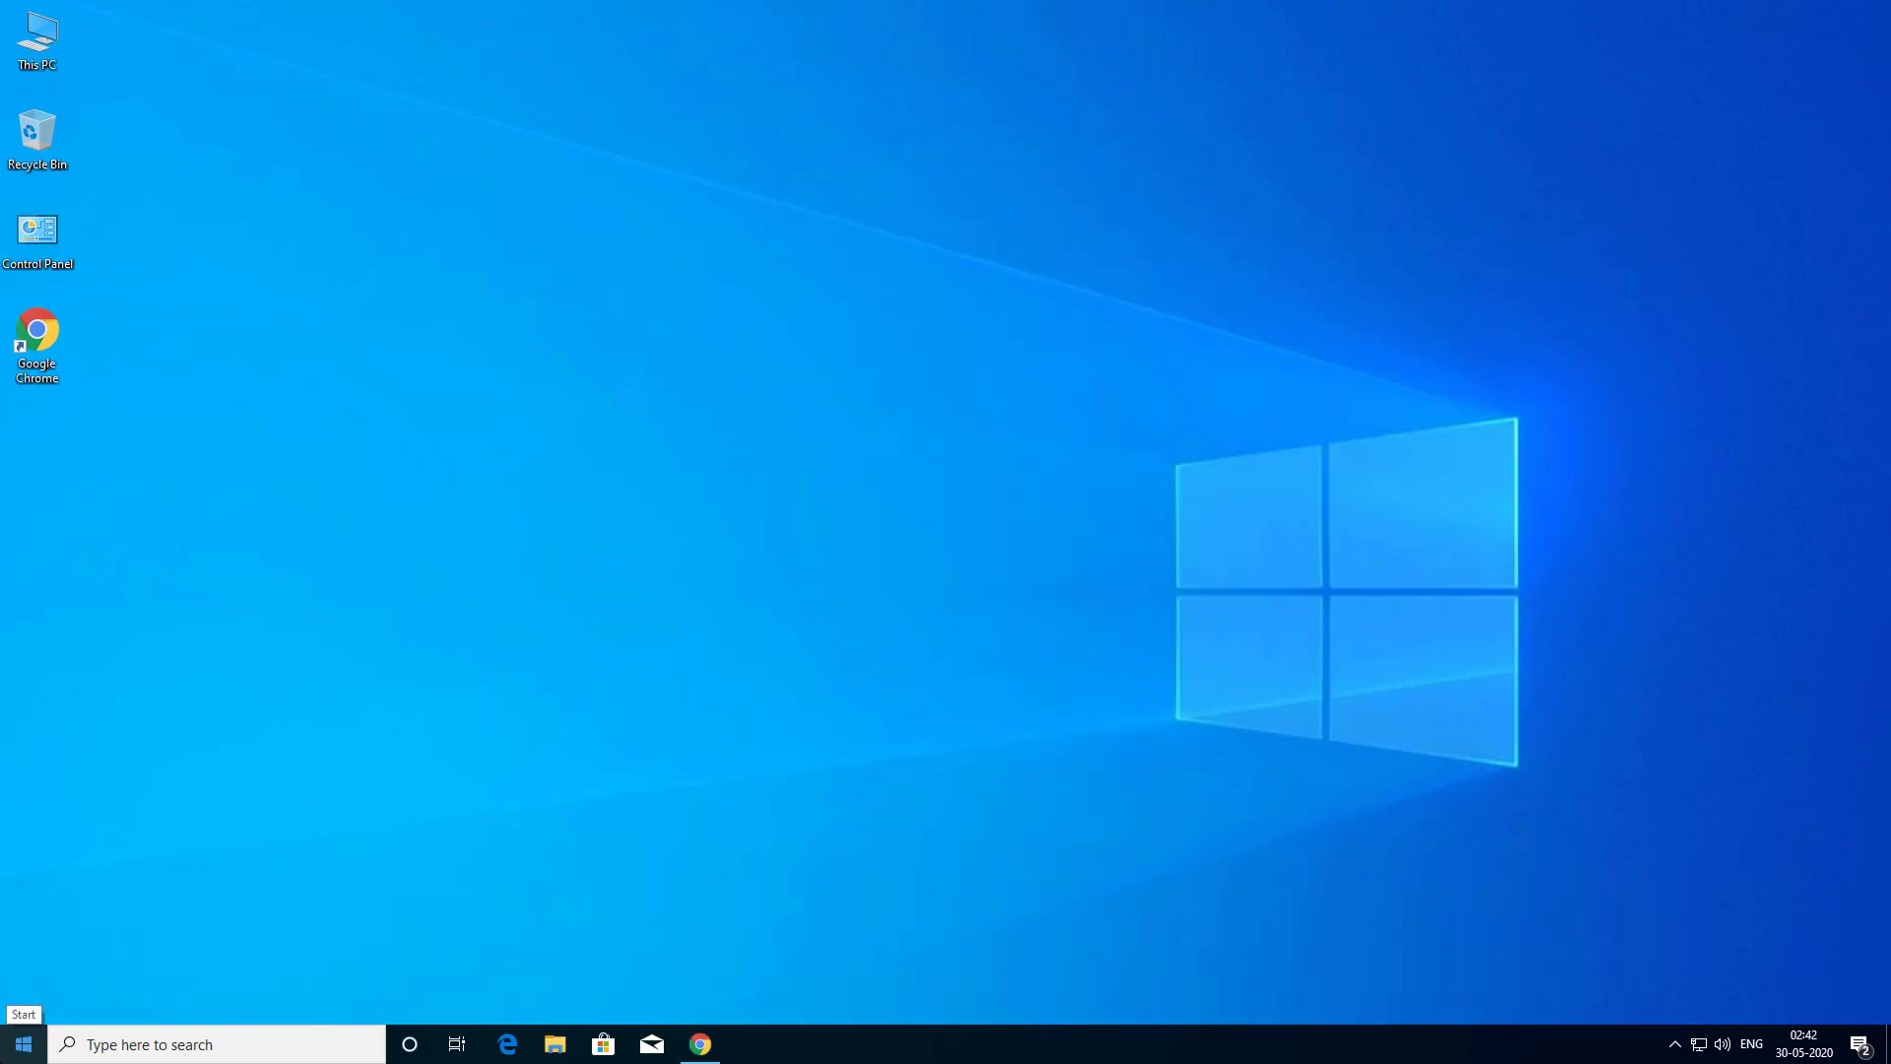
Shrink the C: volume by 50000 MB in Disk Management, and close Disk Management.
right_click(23, 1044)
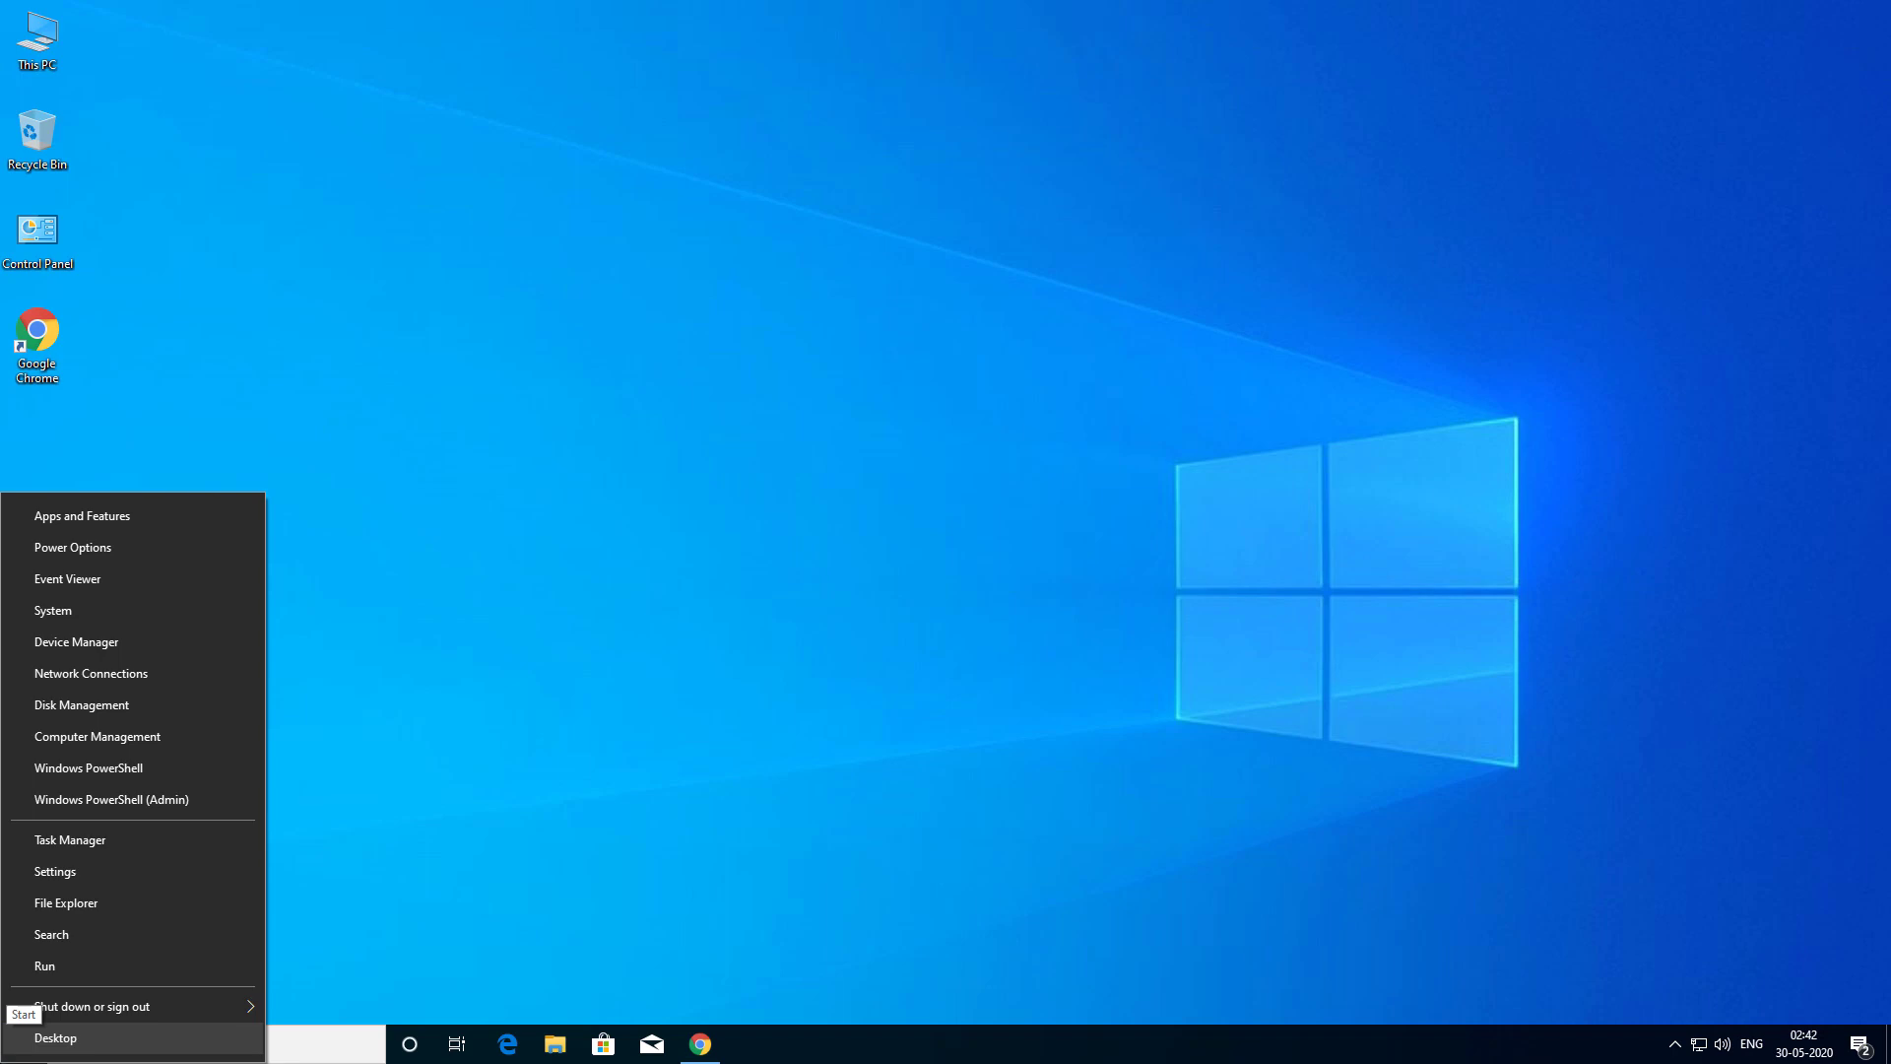
left_click(142, 710)
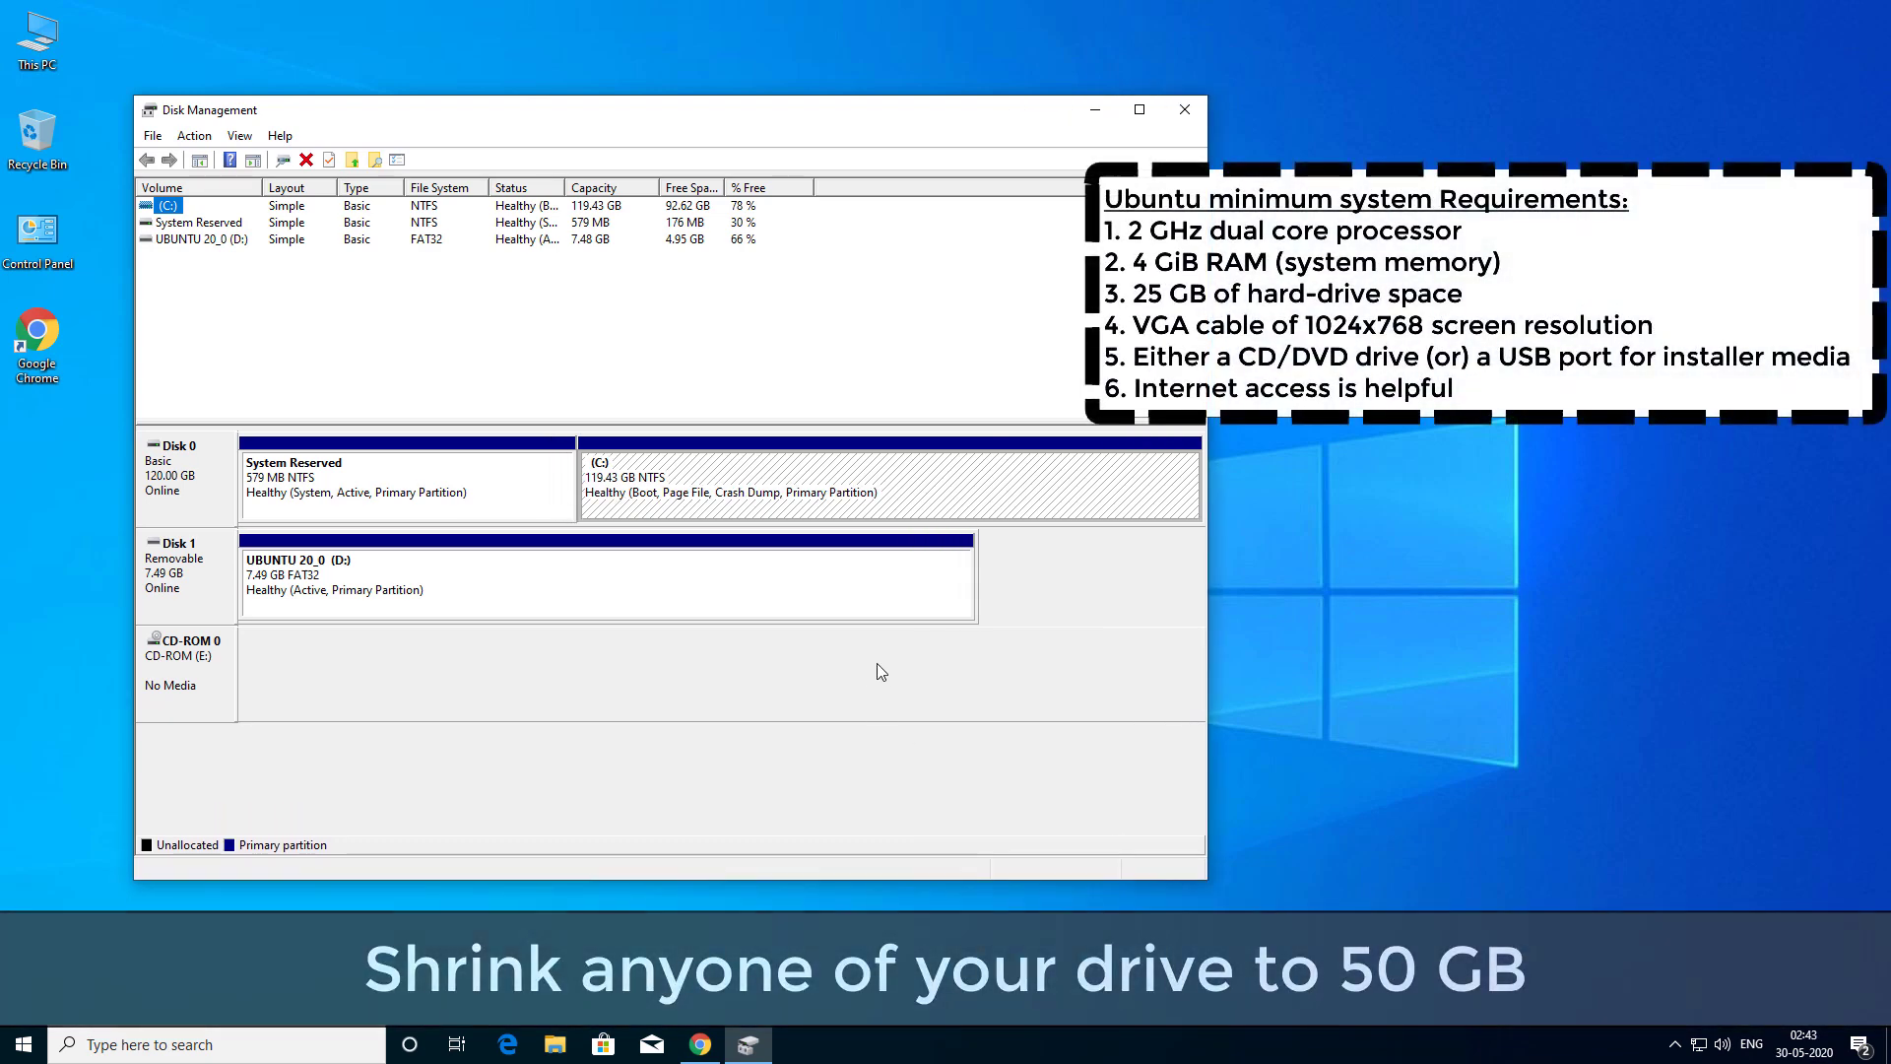
right_click(719, 486)
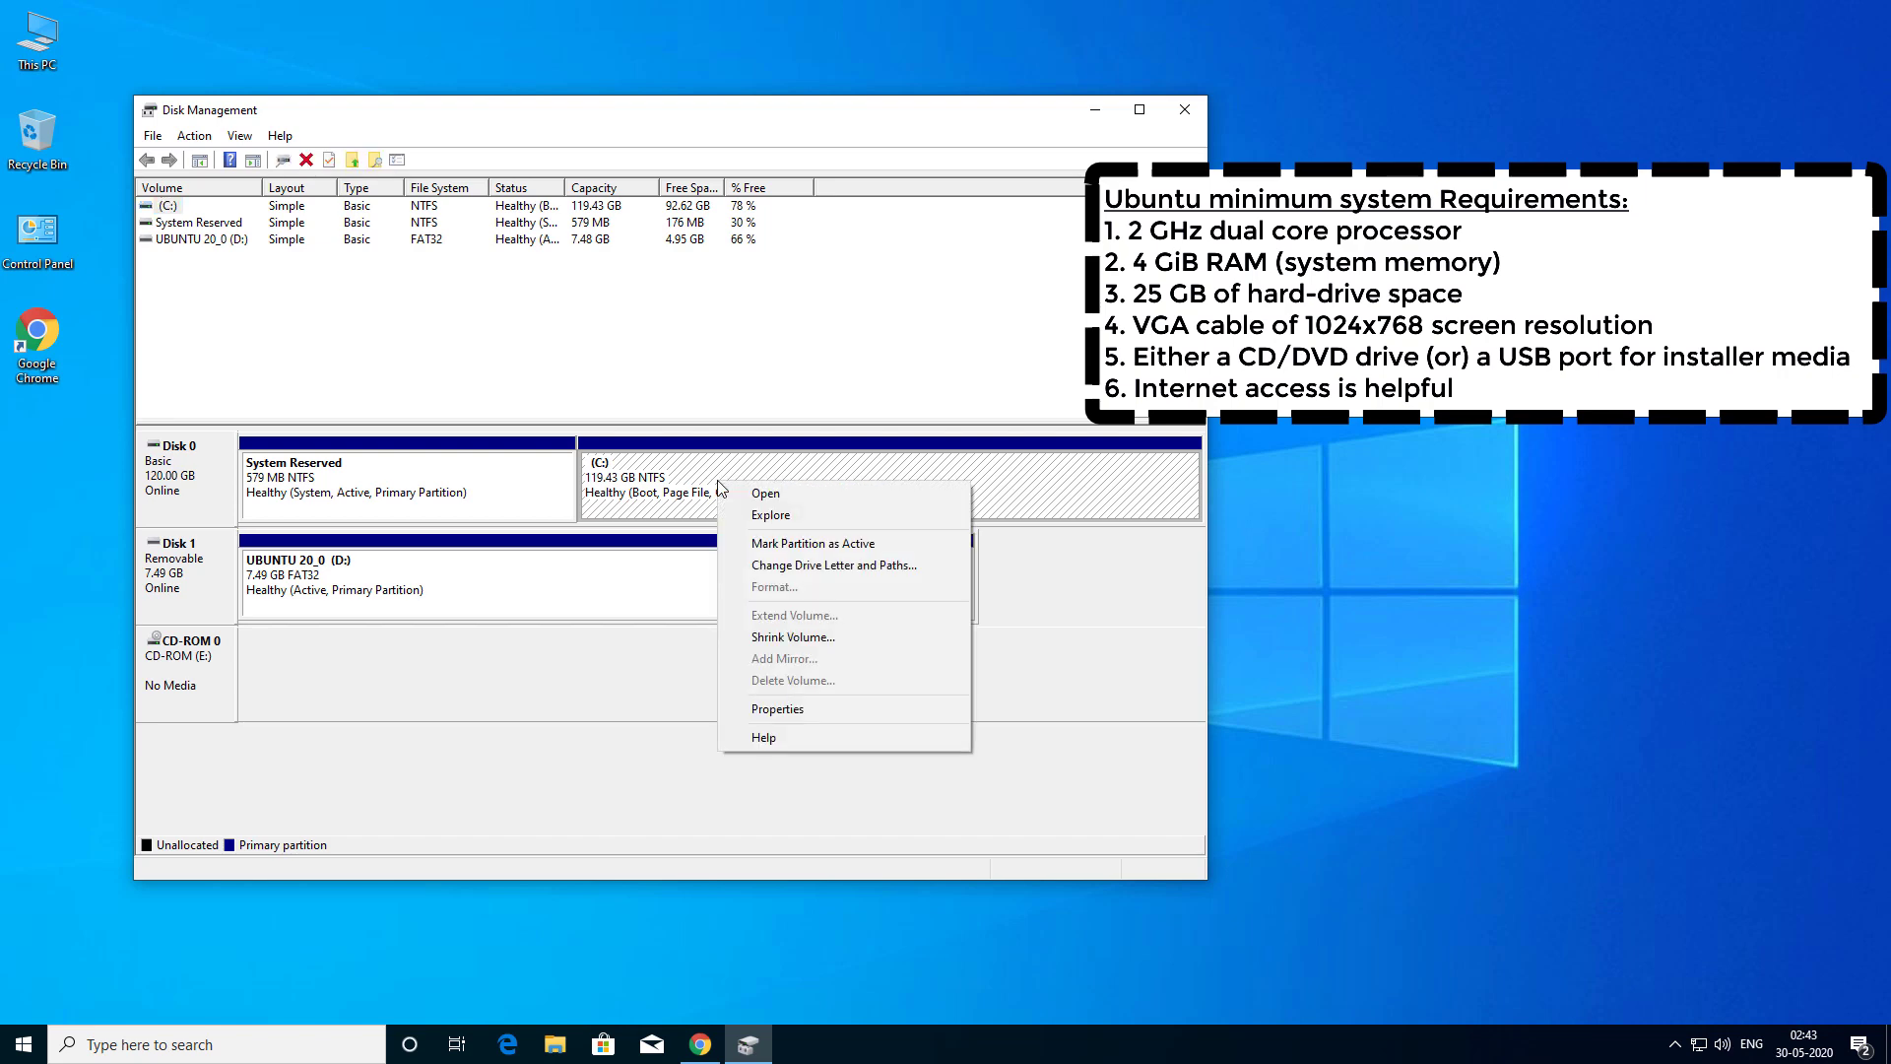
left_click(796, 637)
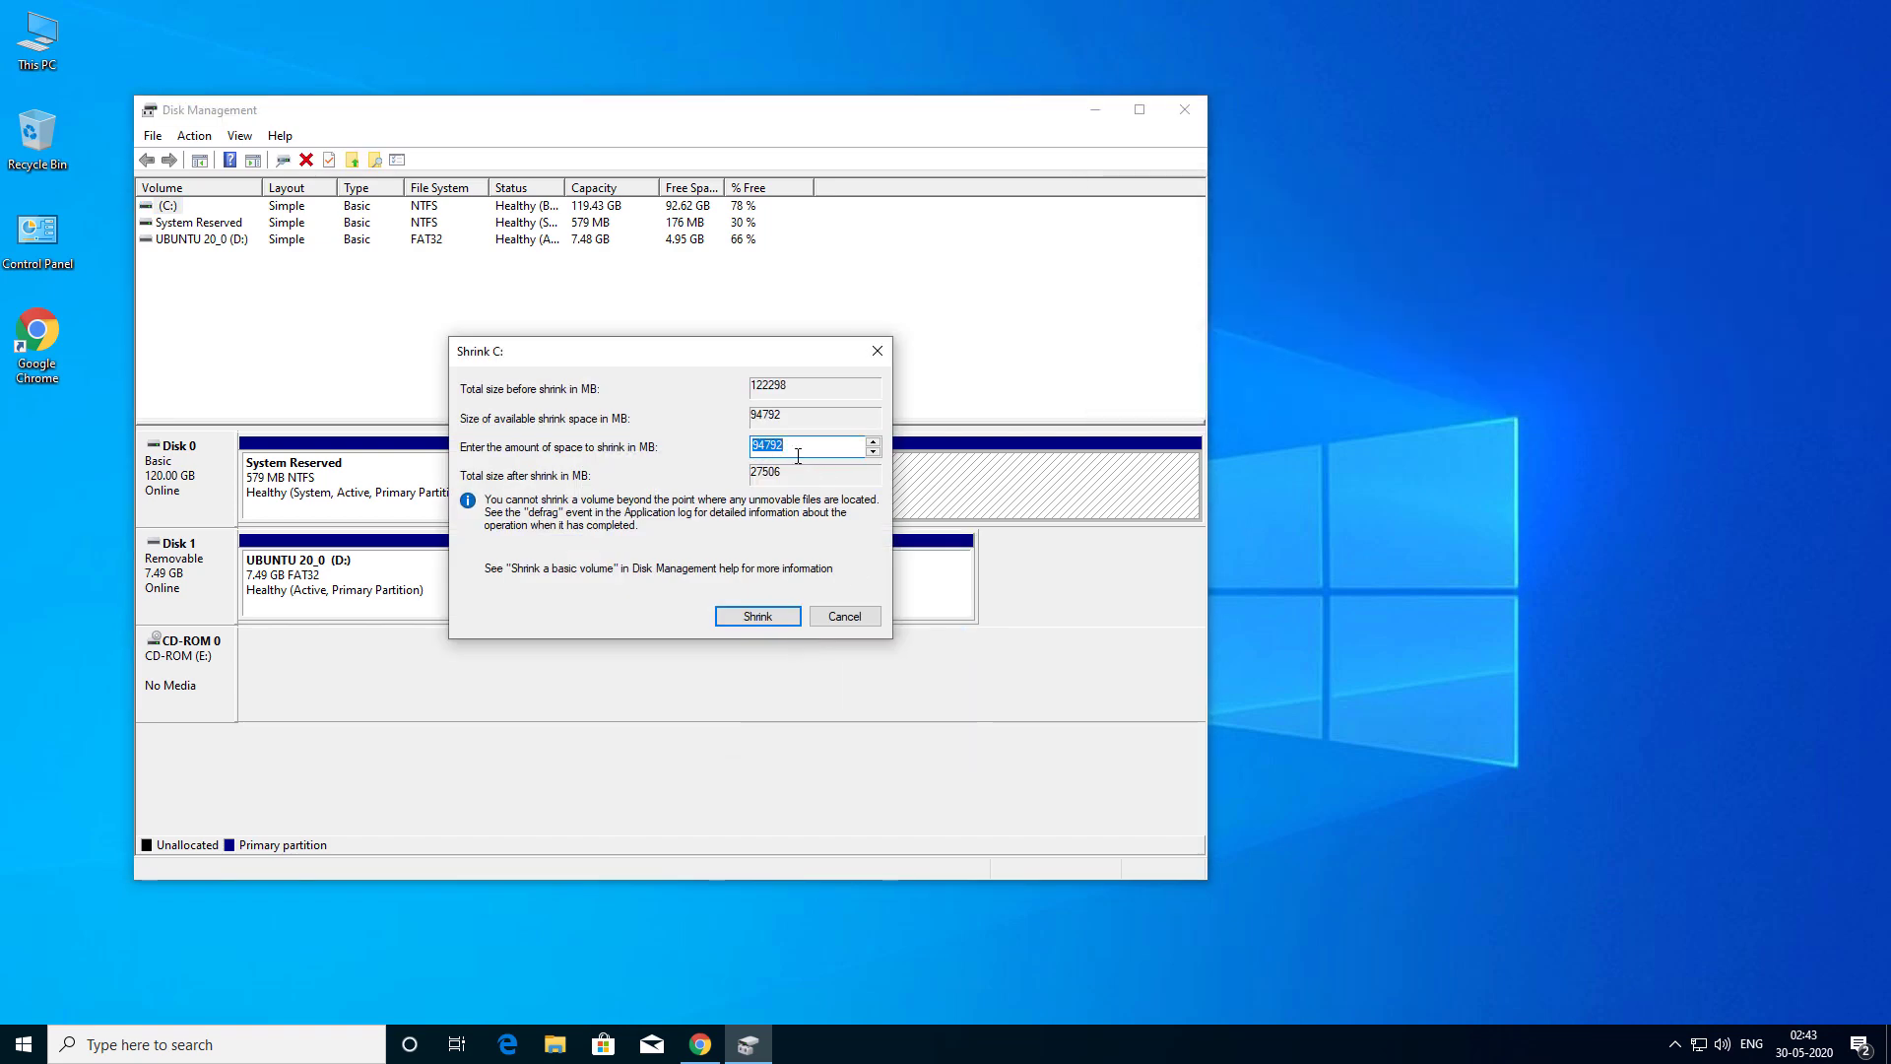
type("50000")
left_click(757, 617)
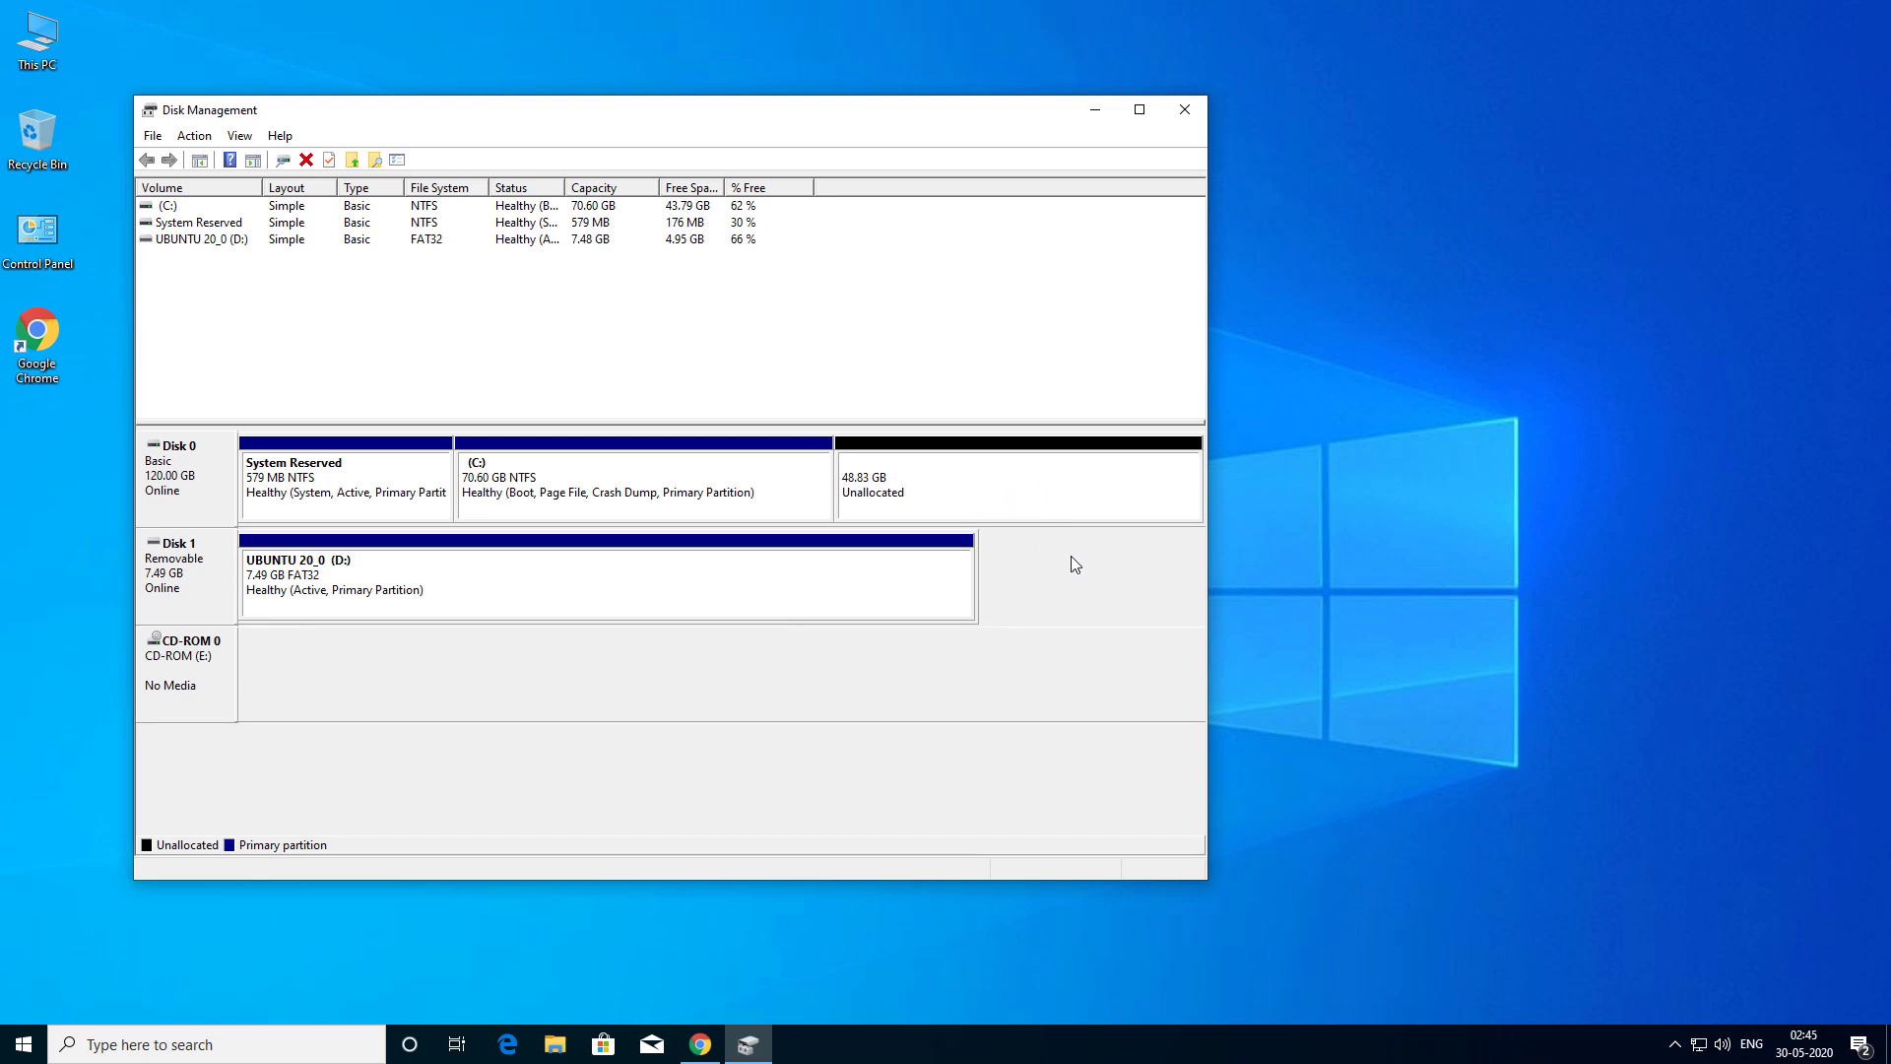
left_click(1185, 113)
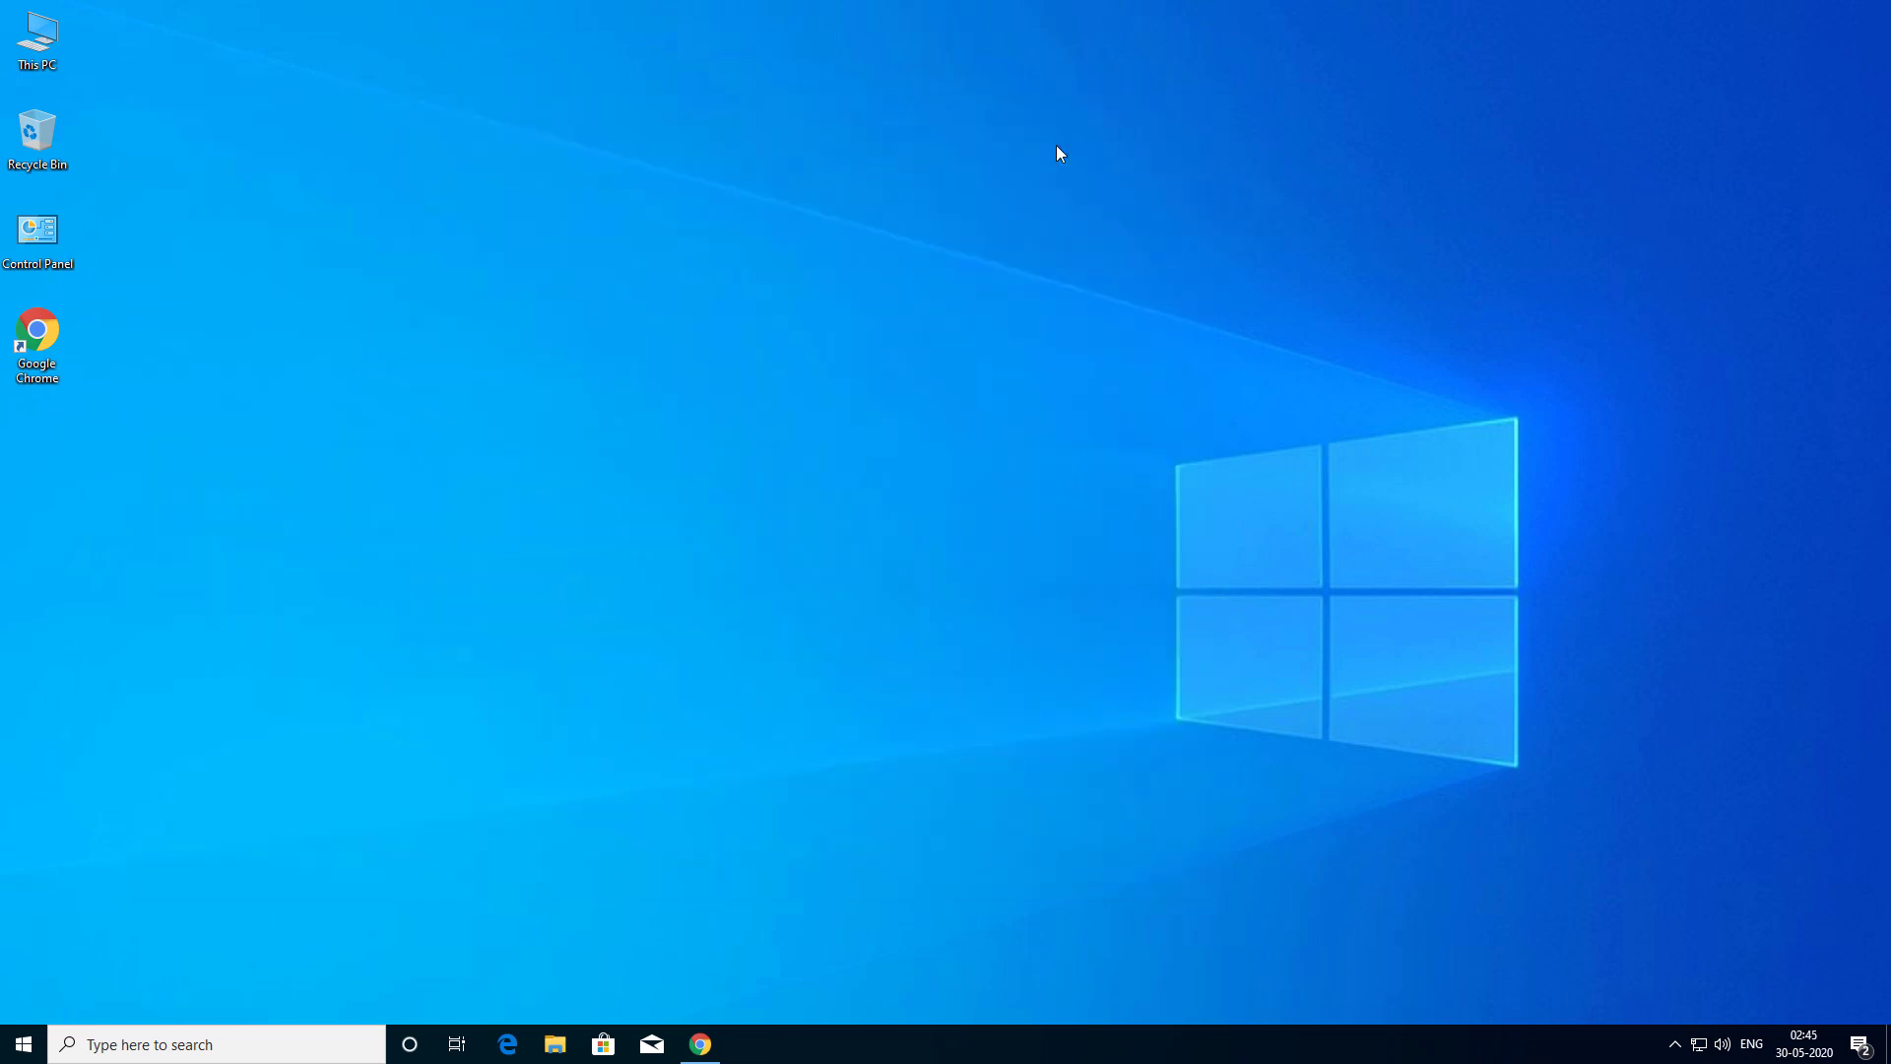
Search Windows for "system information", open the System Information app and check the BIOS Mode entry.
left_click(204, 1046)
type("system information")
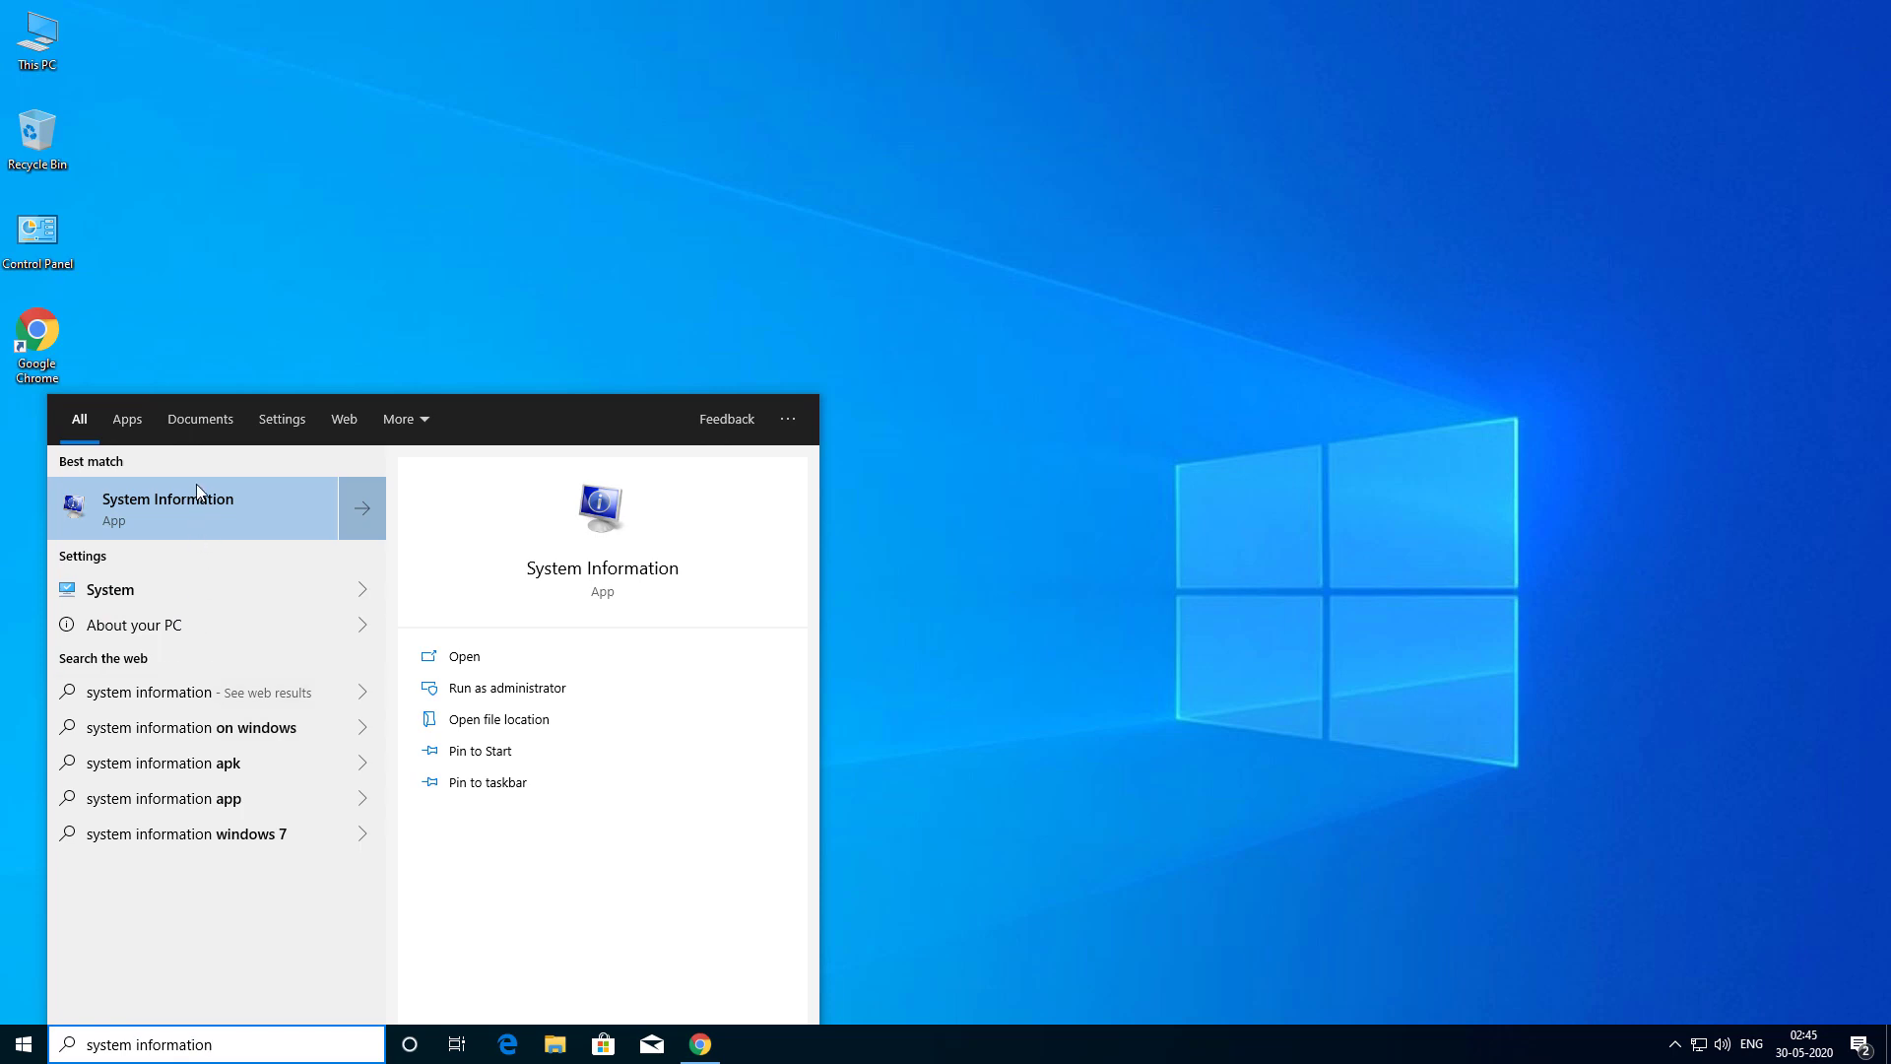
left_click(186, 497)
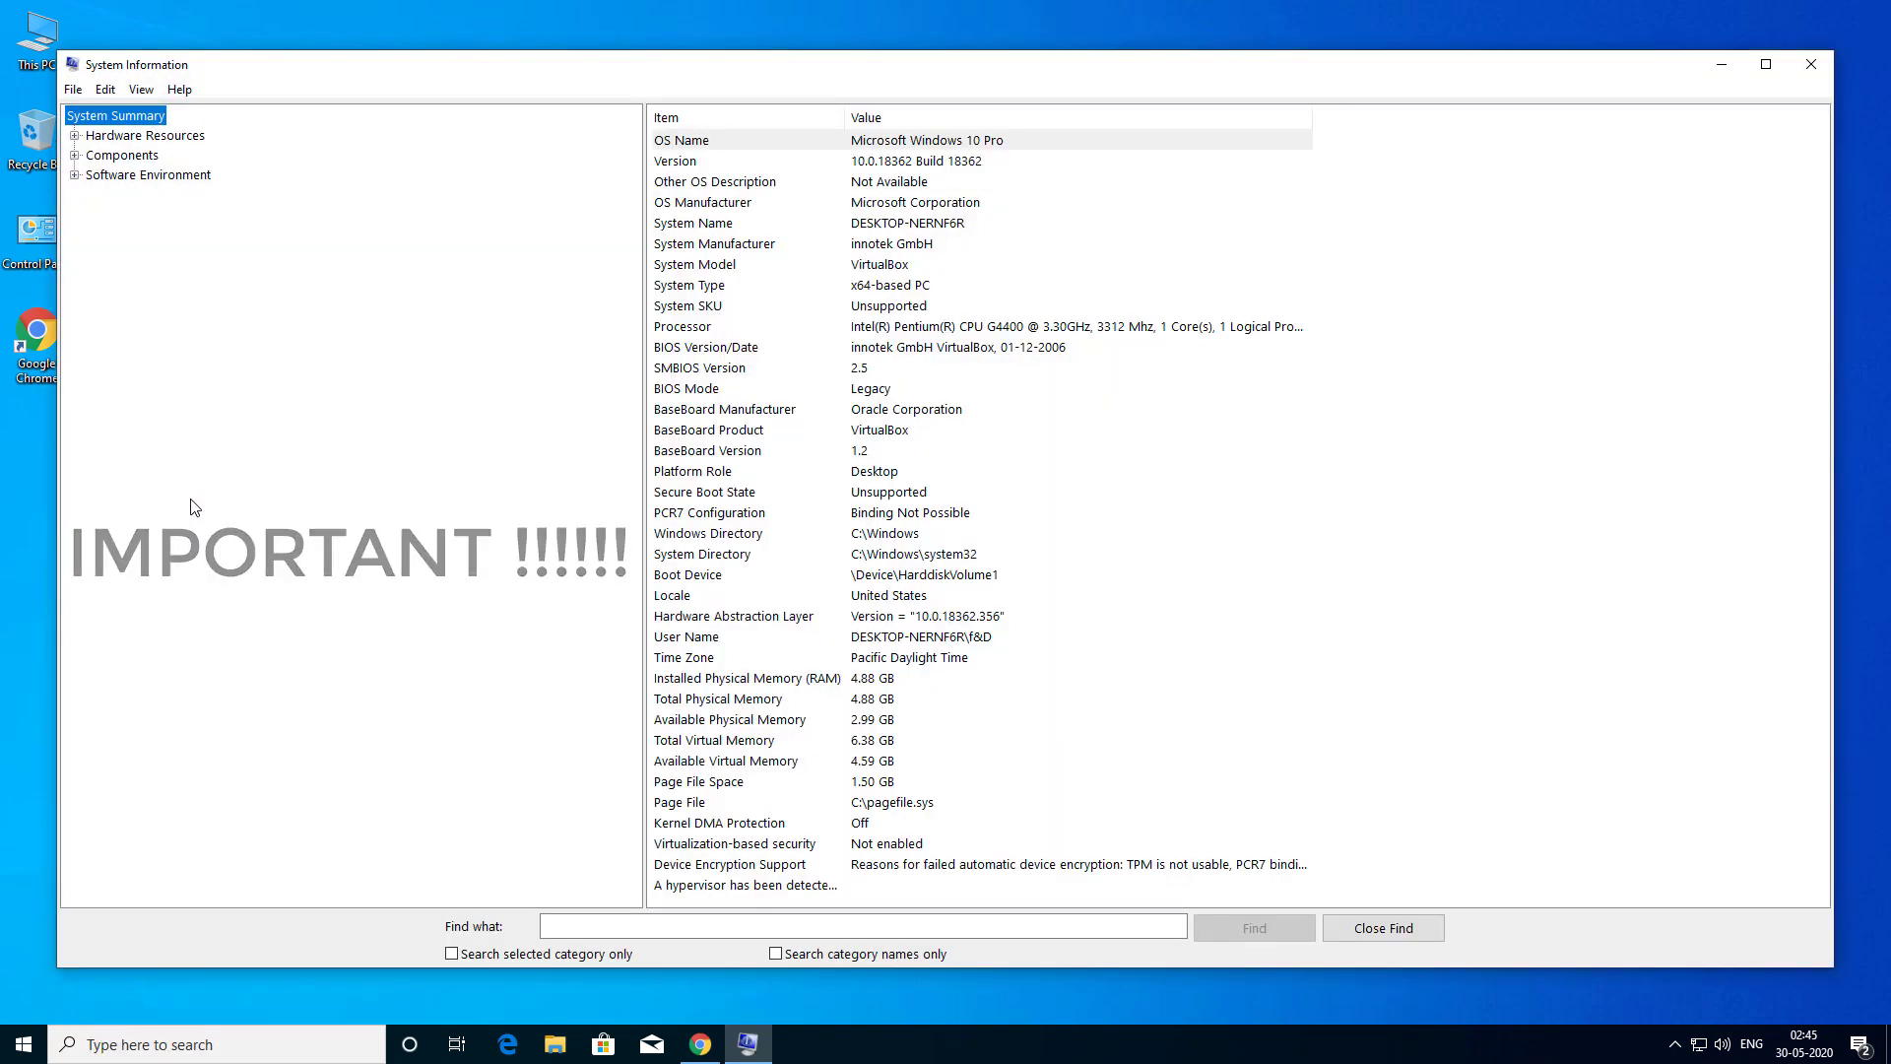
left_click(715, 392)
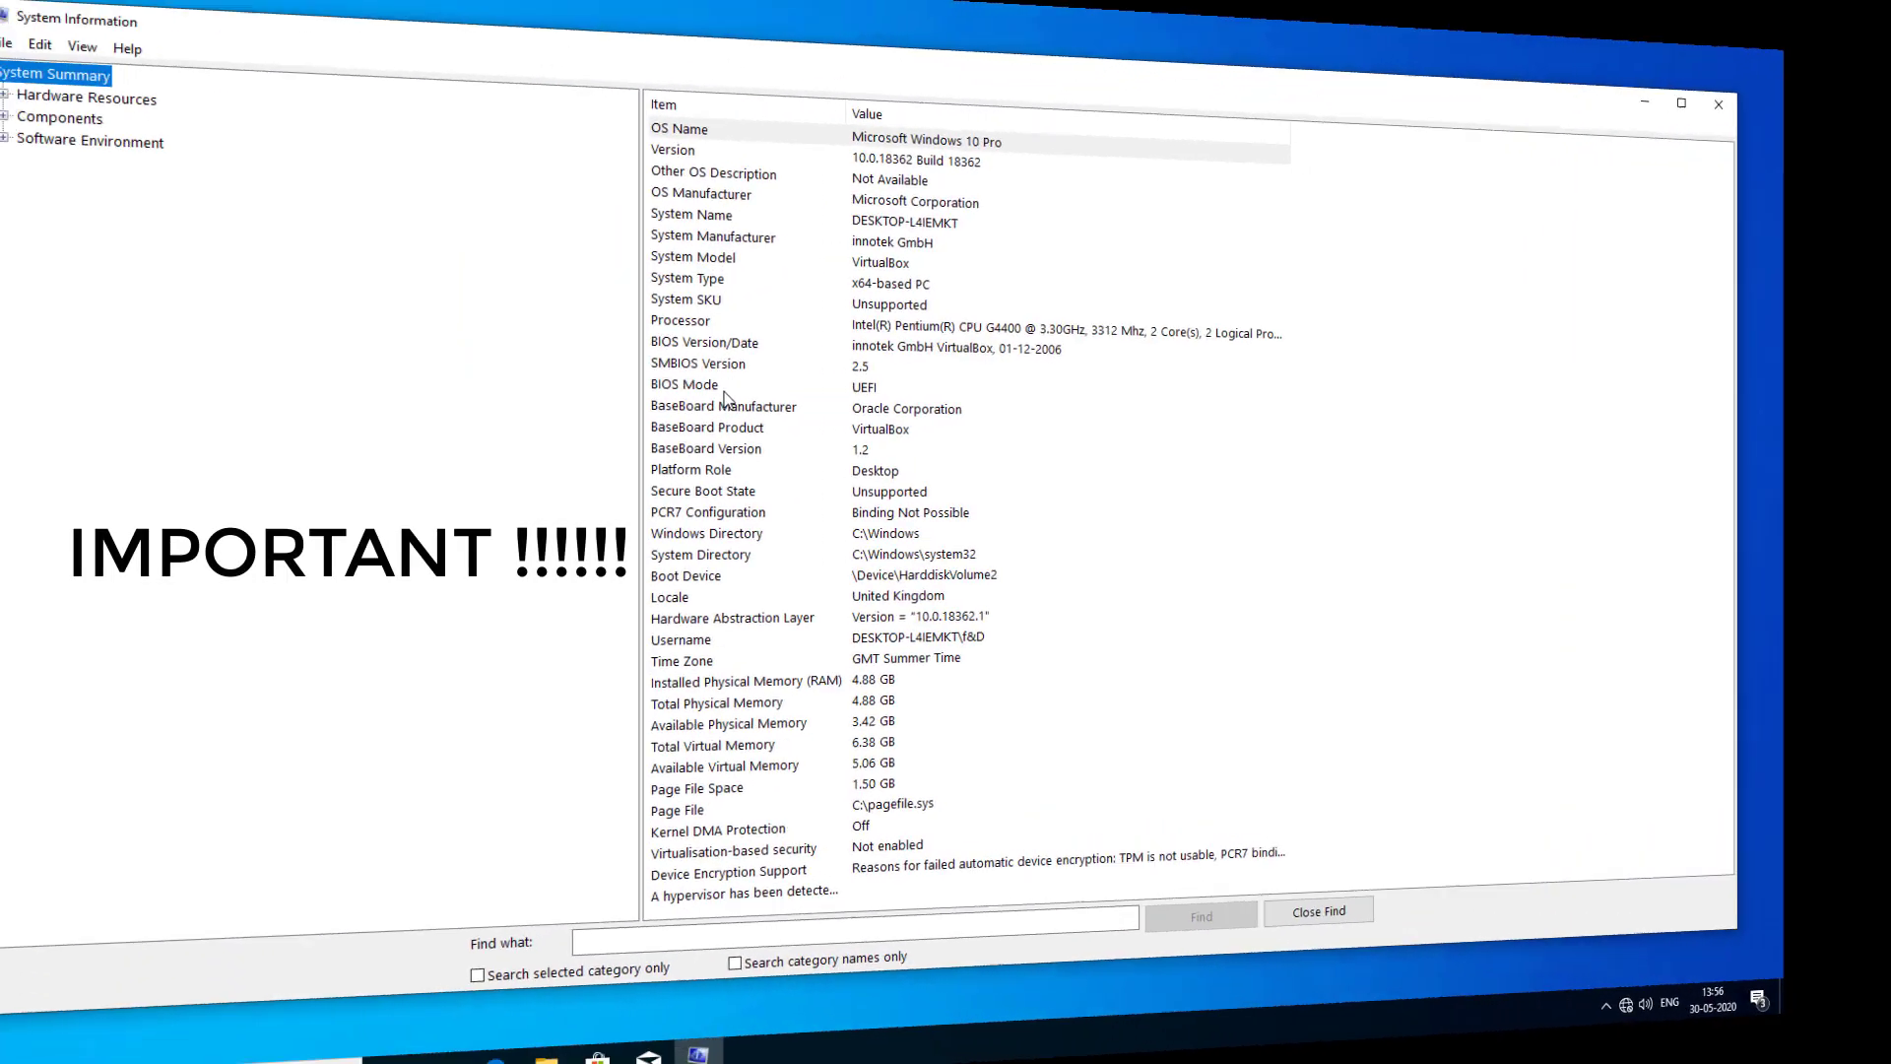
Select the BIOS Mode entry, close System Information and restart the PC.
left_click(727, 389)
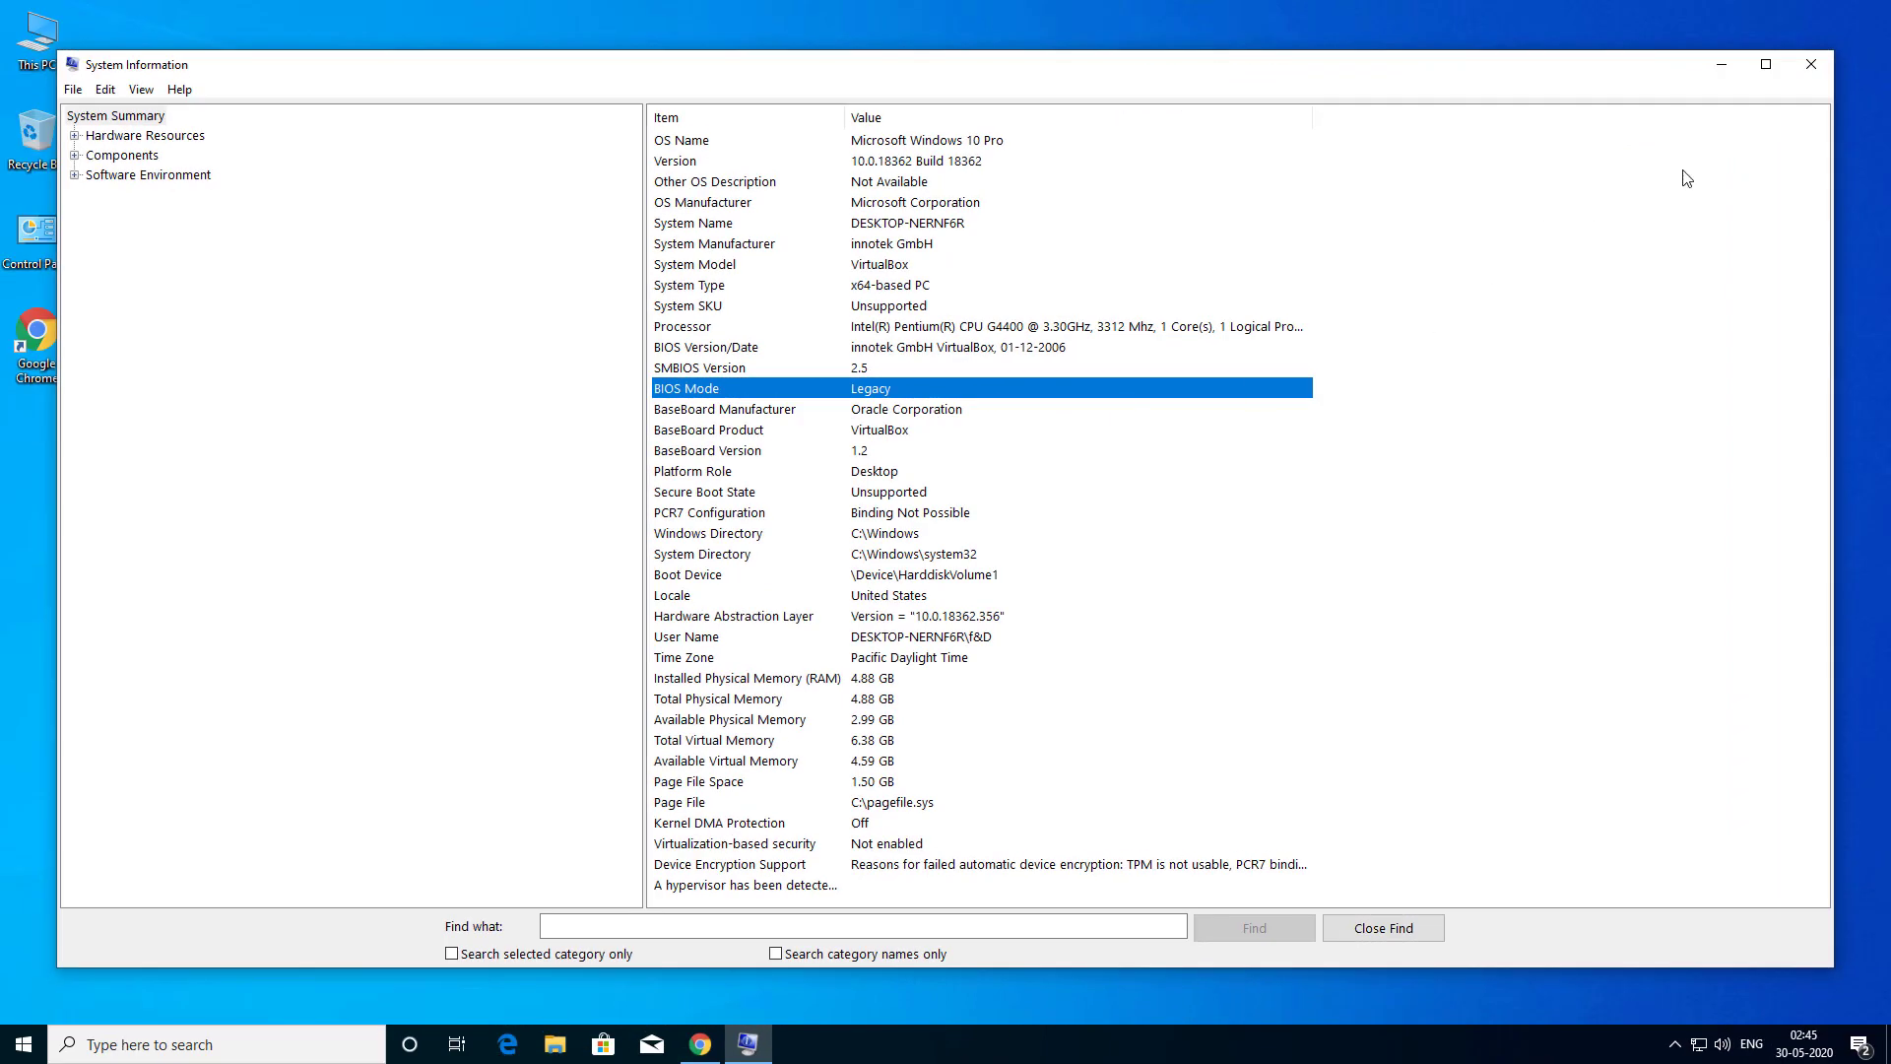
left_click(1810, 65)
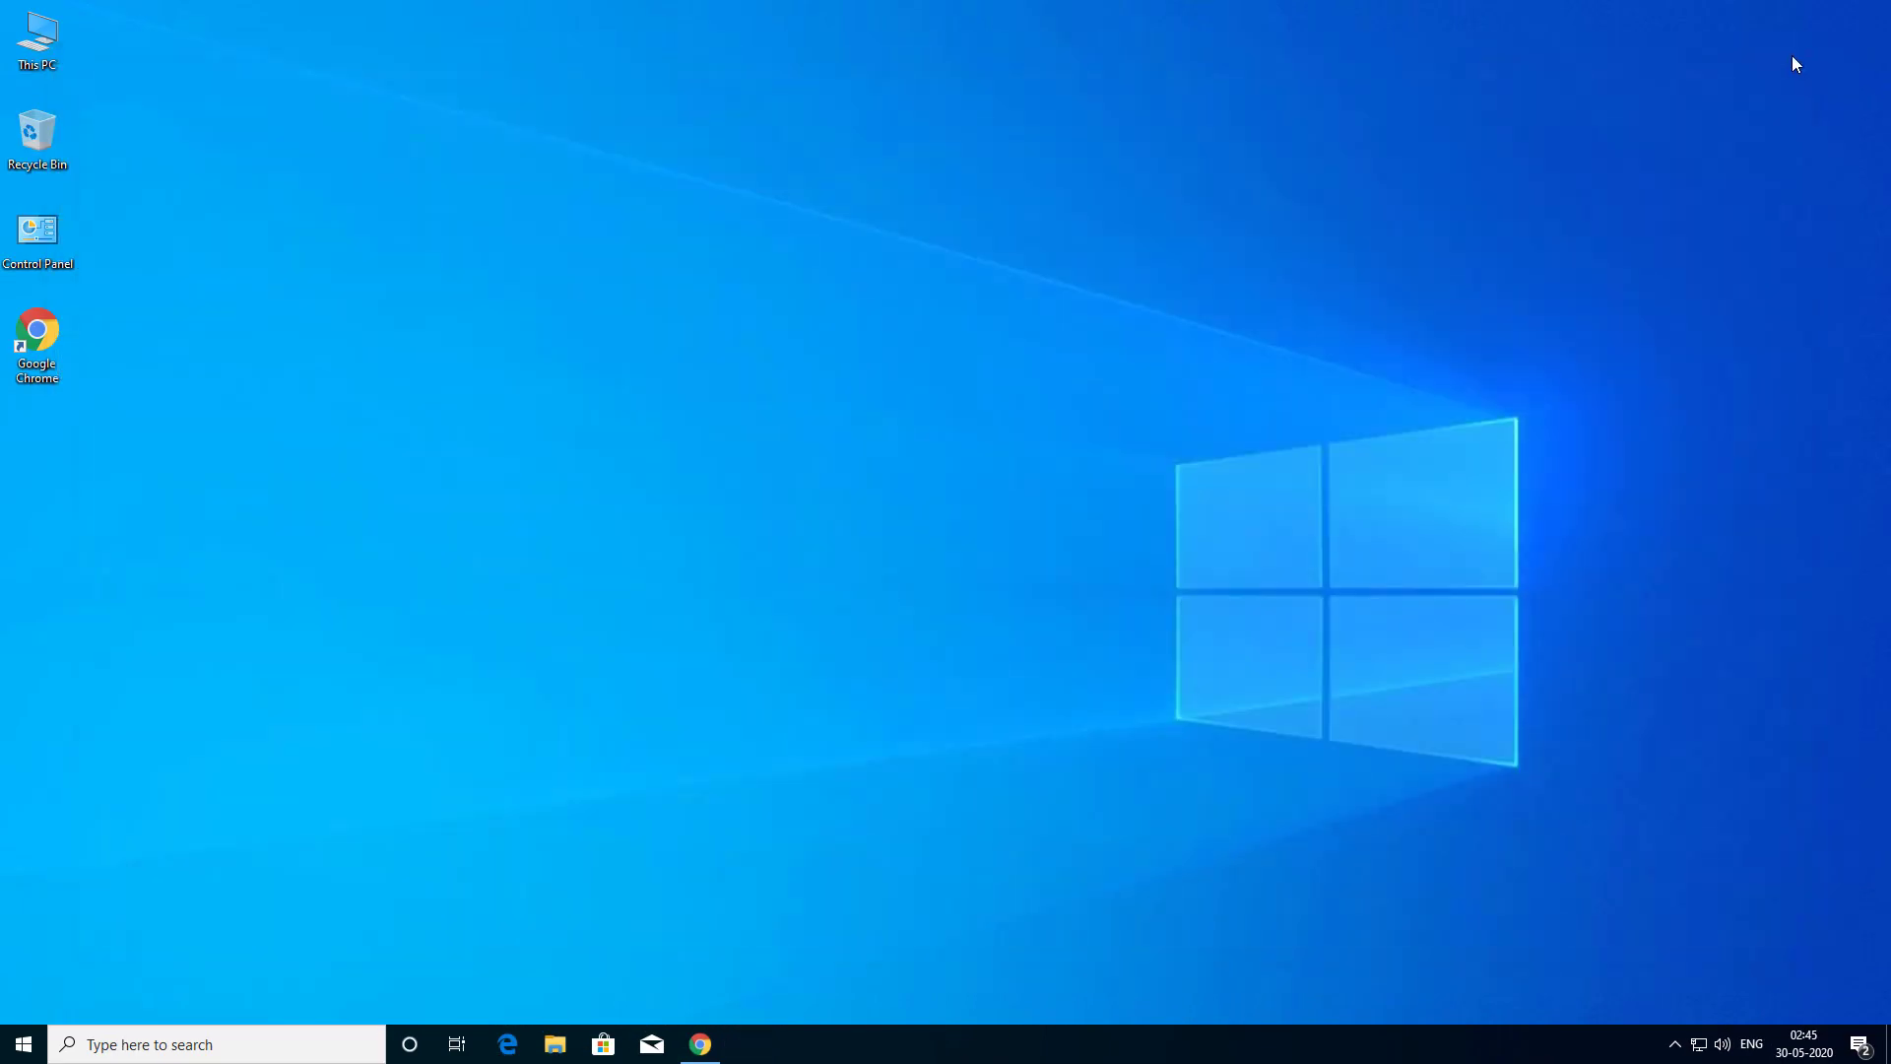
left_click(24, 1043)
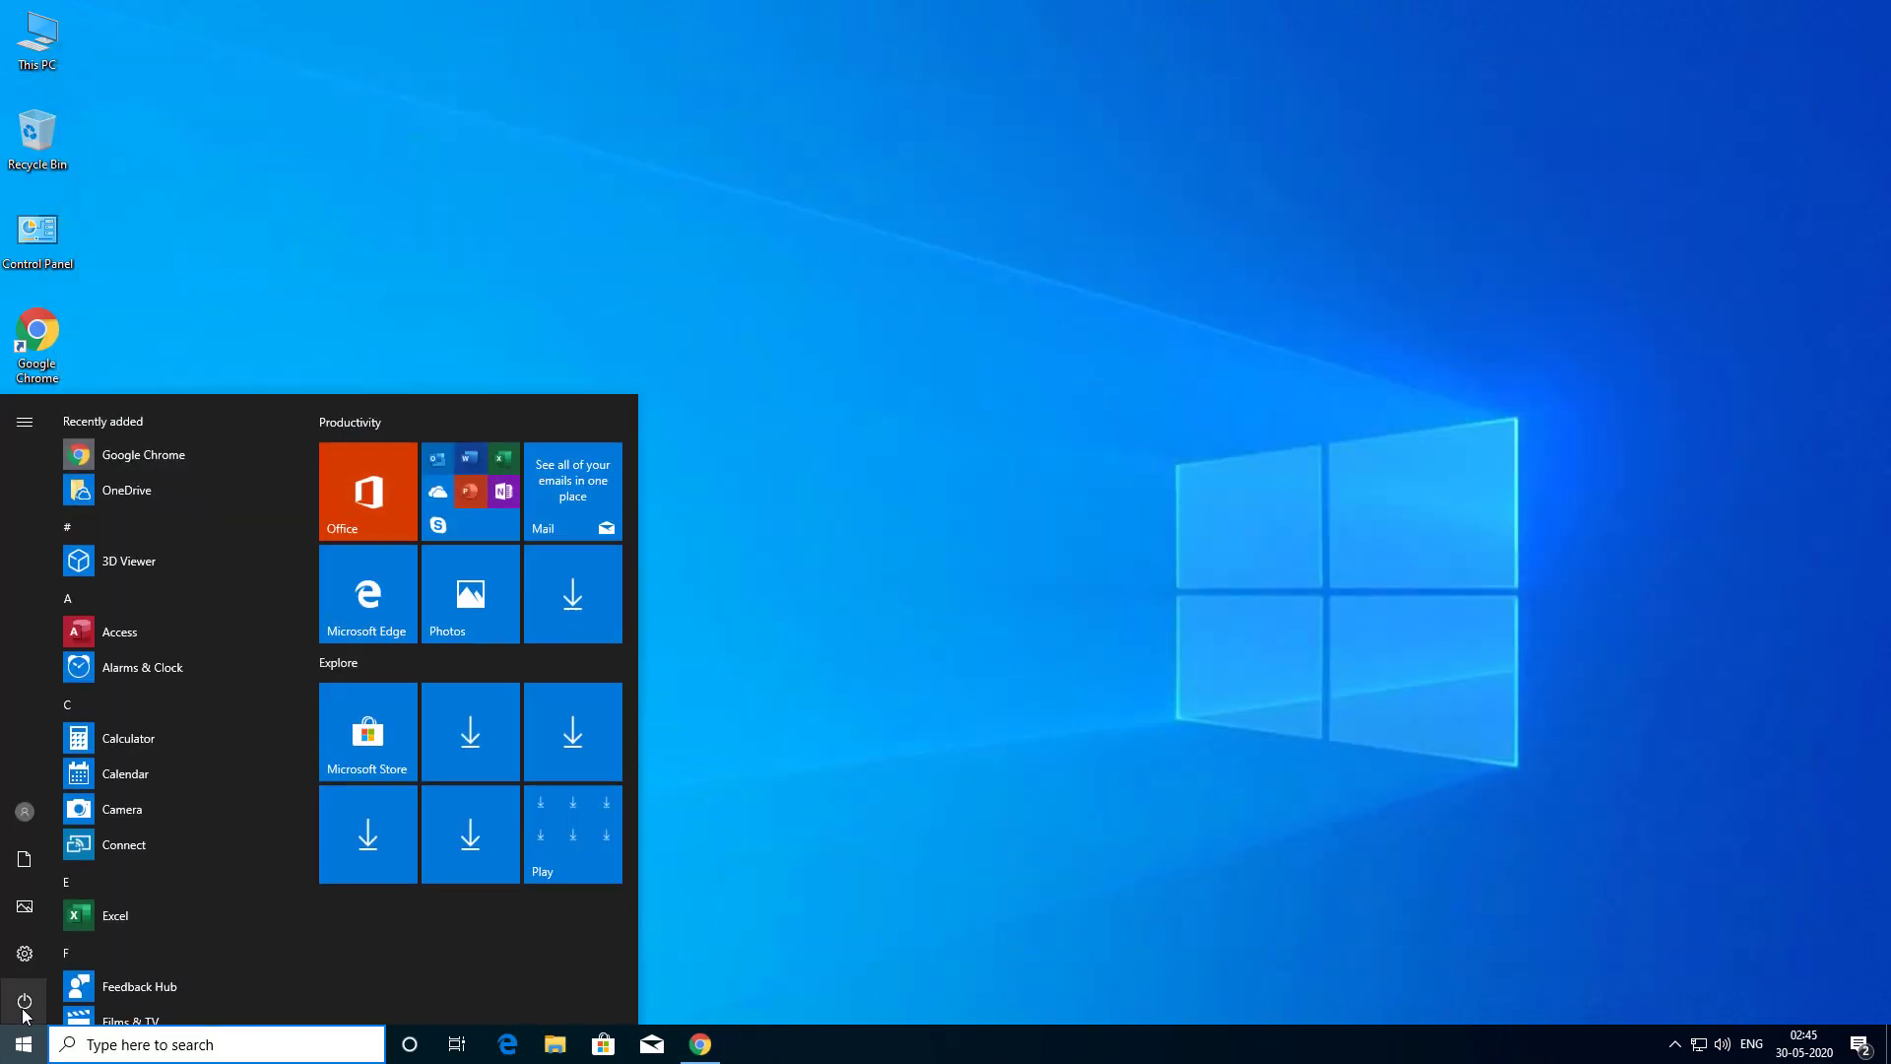
left_click(26, 1005)
left_click(49, 950)
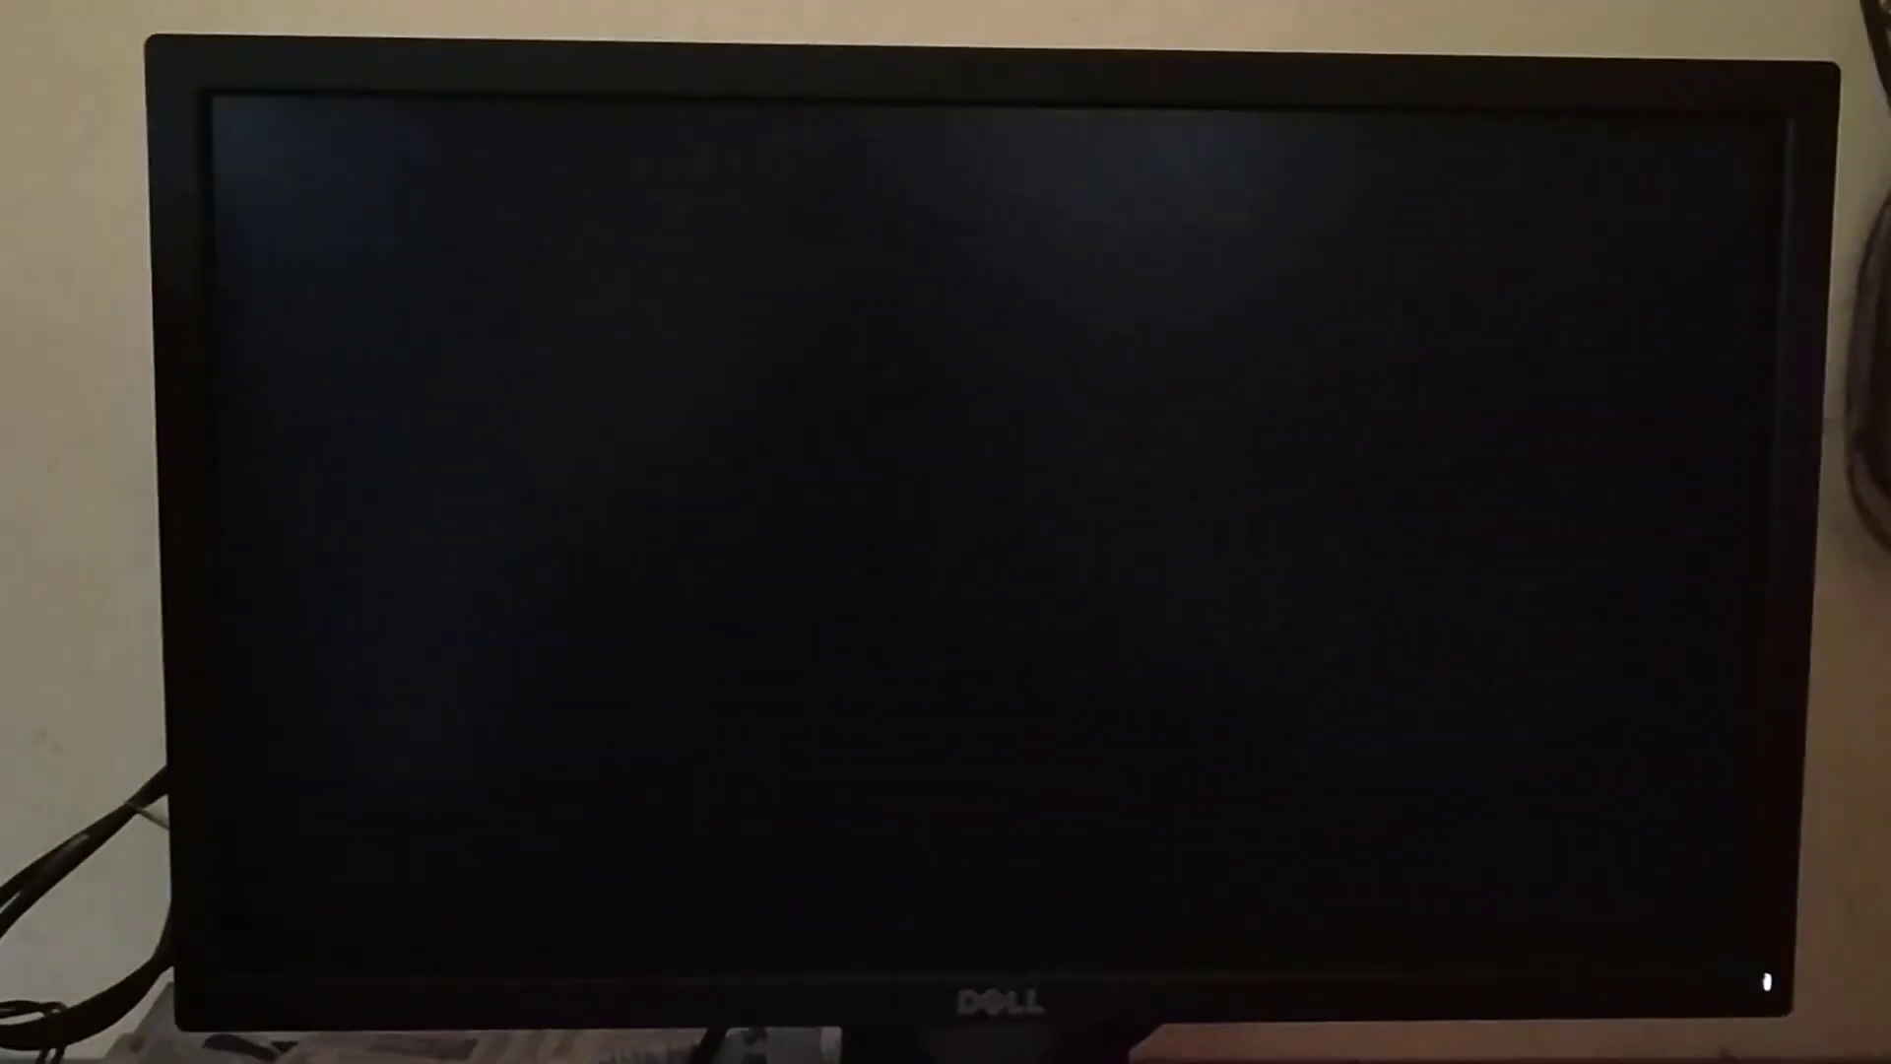
Open the boot device selection during startup and boot from the non-UEFI hp v220w 1100 USB drive.
key("F12")
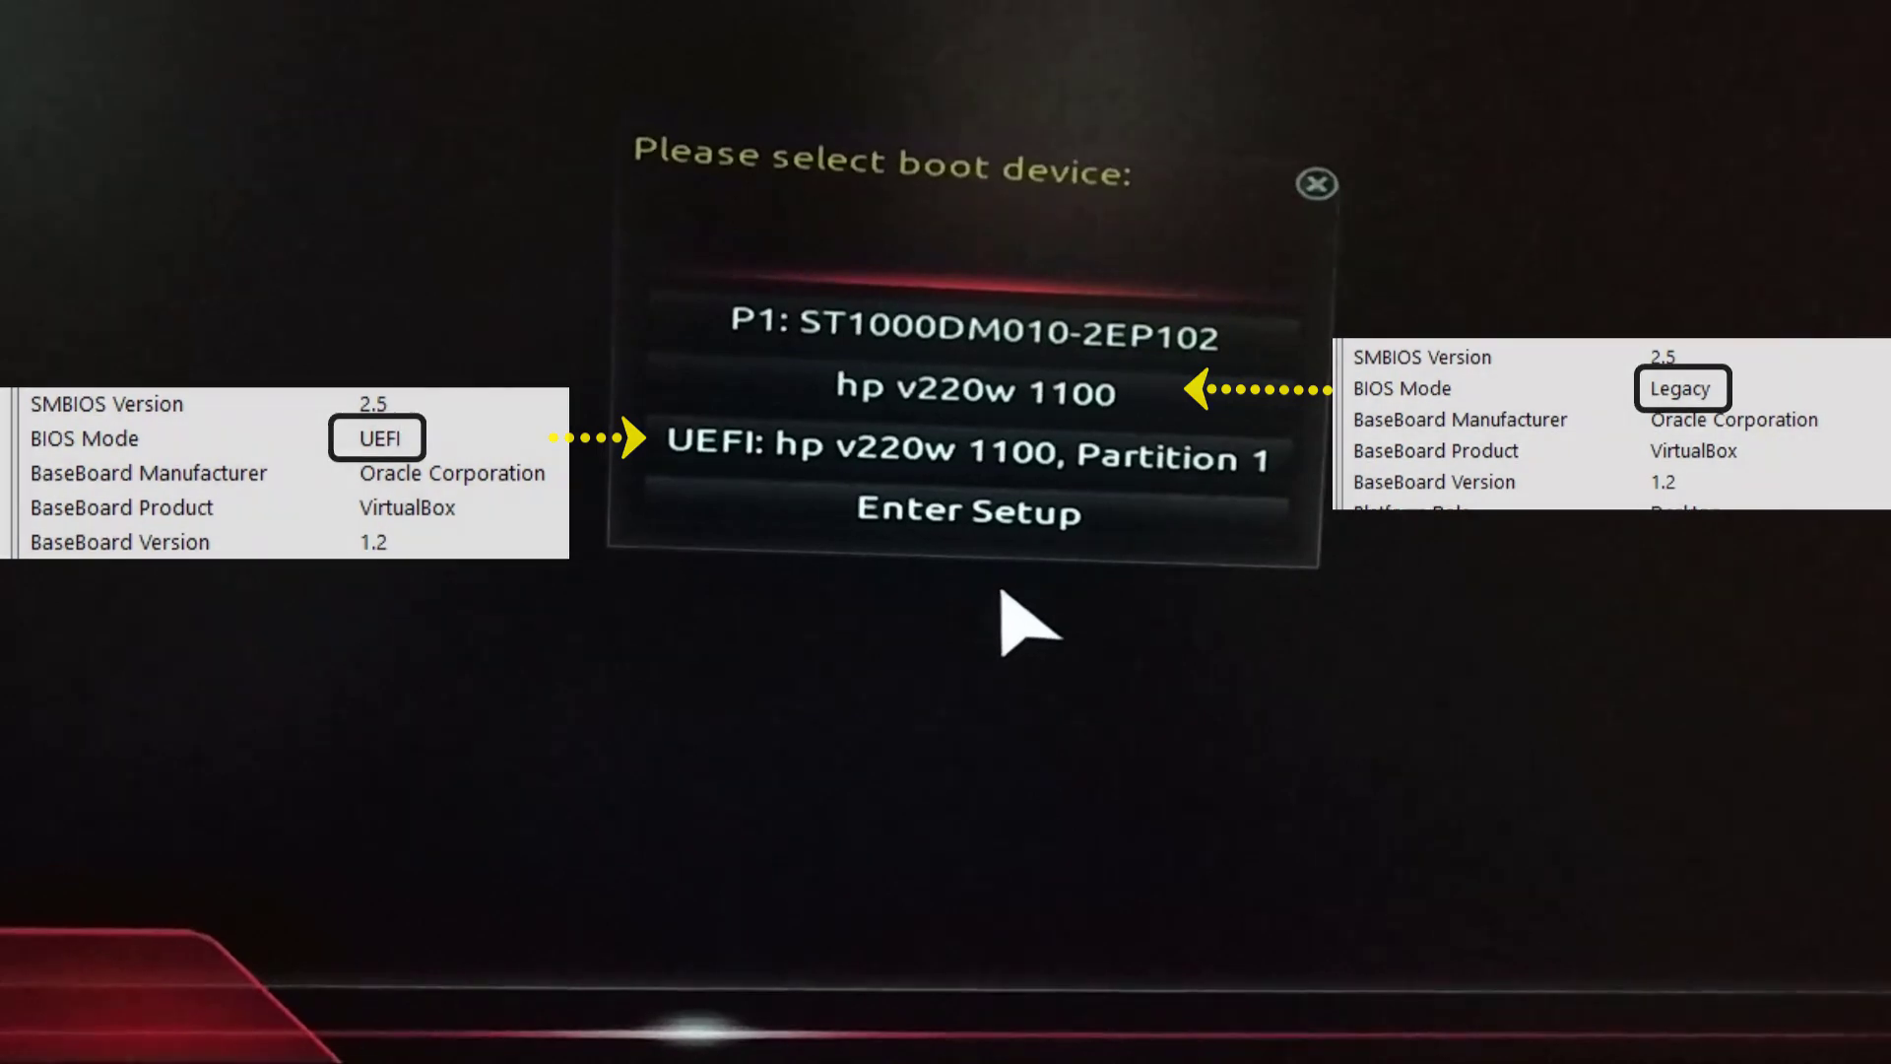
key("Down")
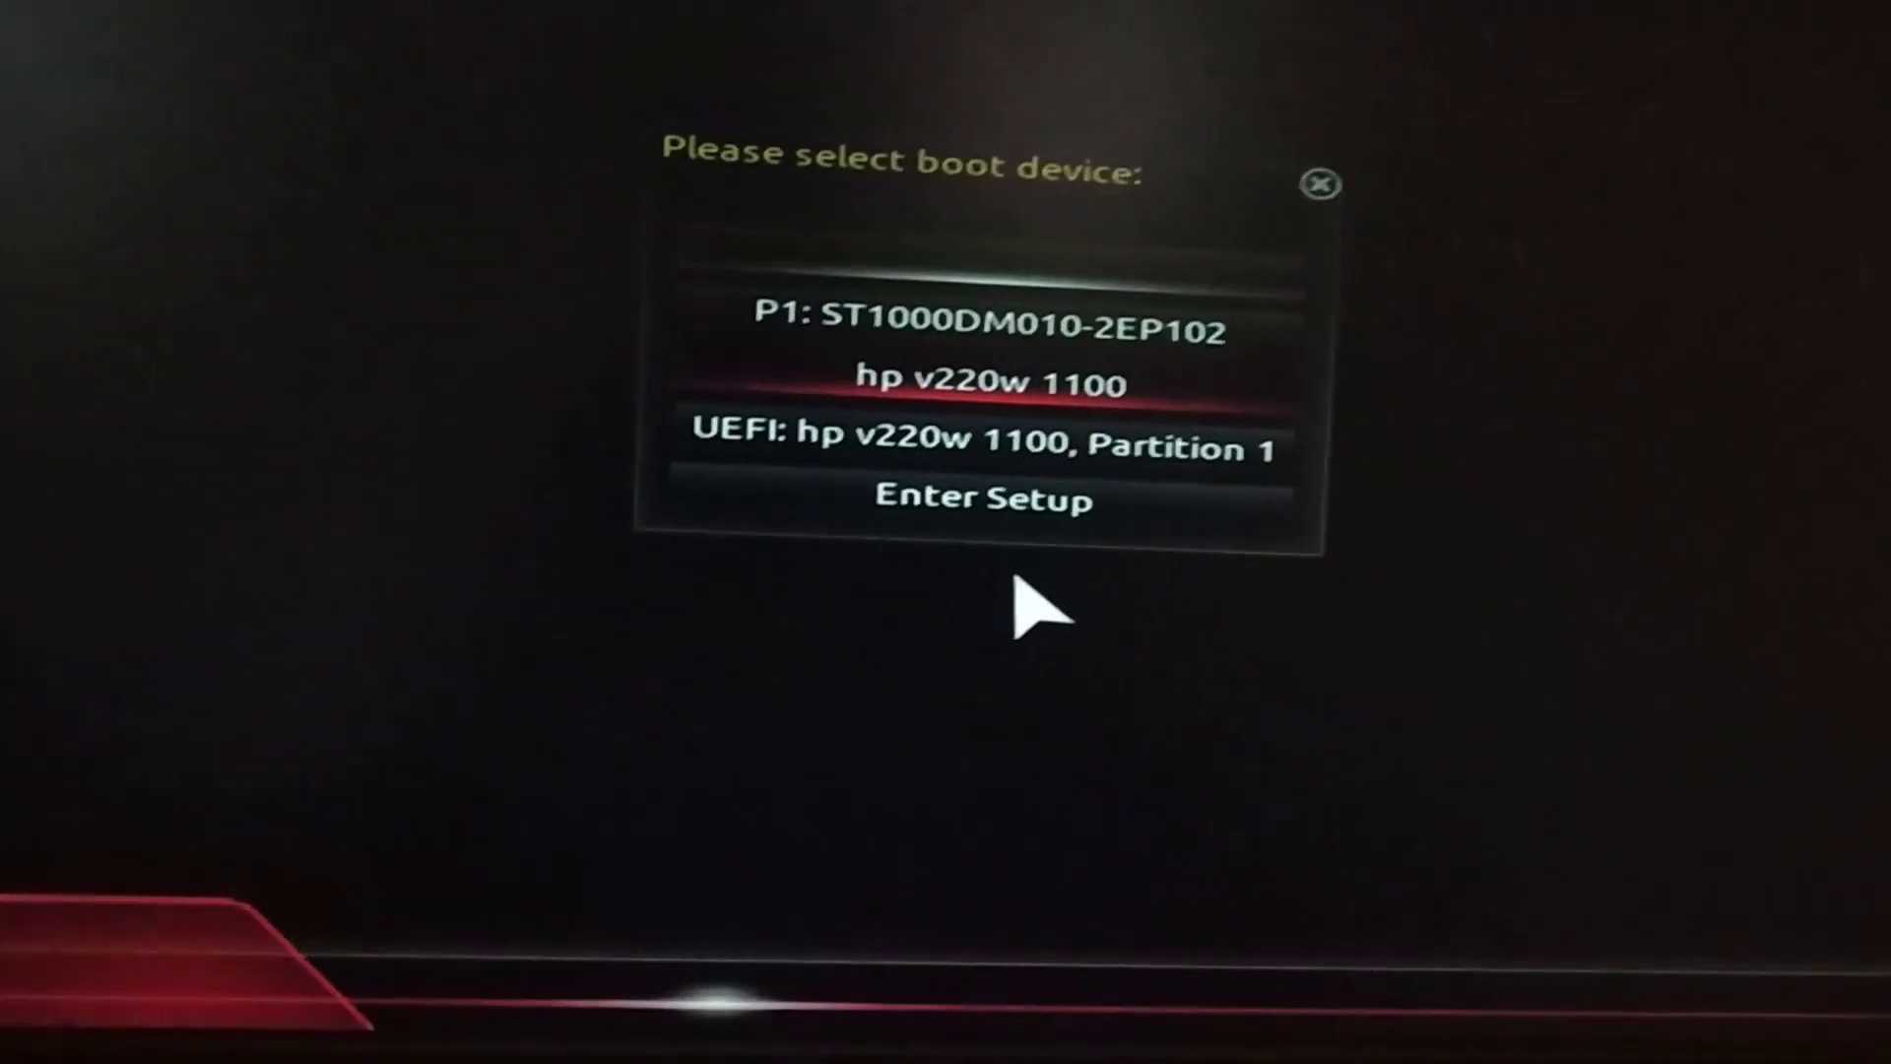
key("Return")
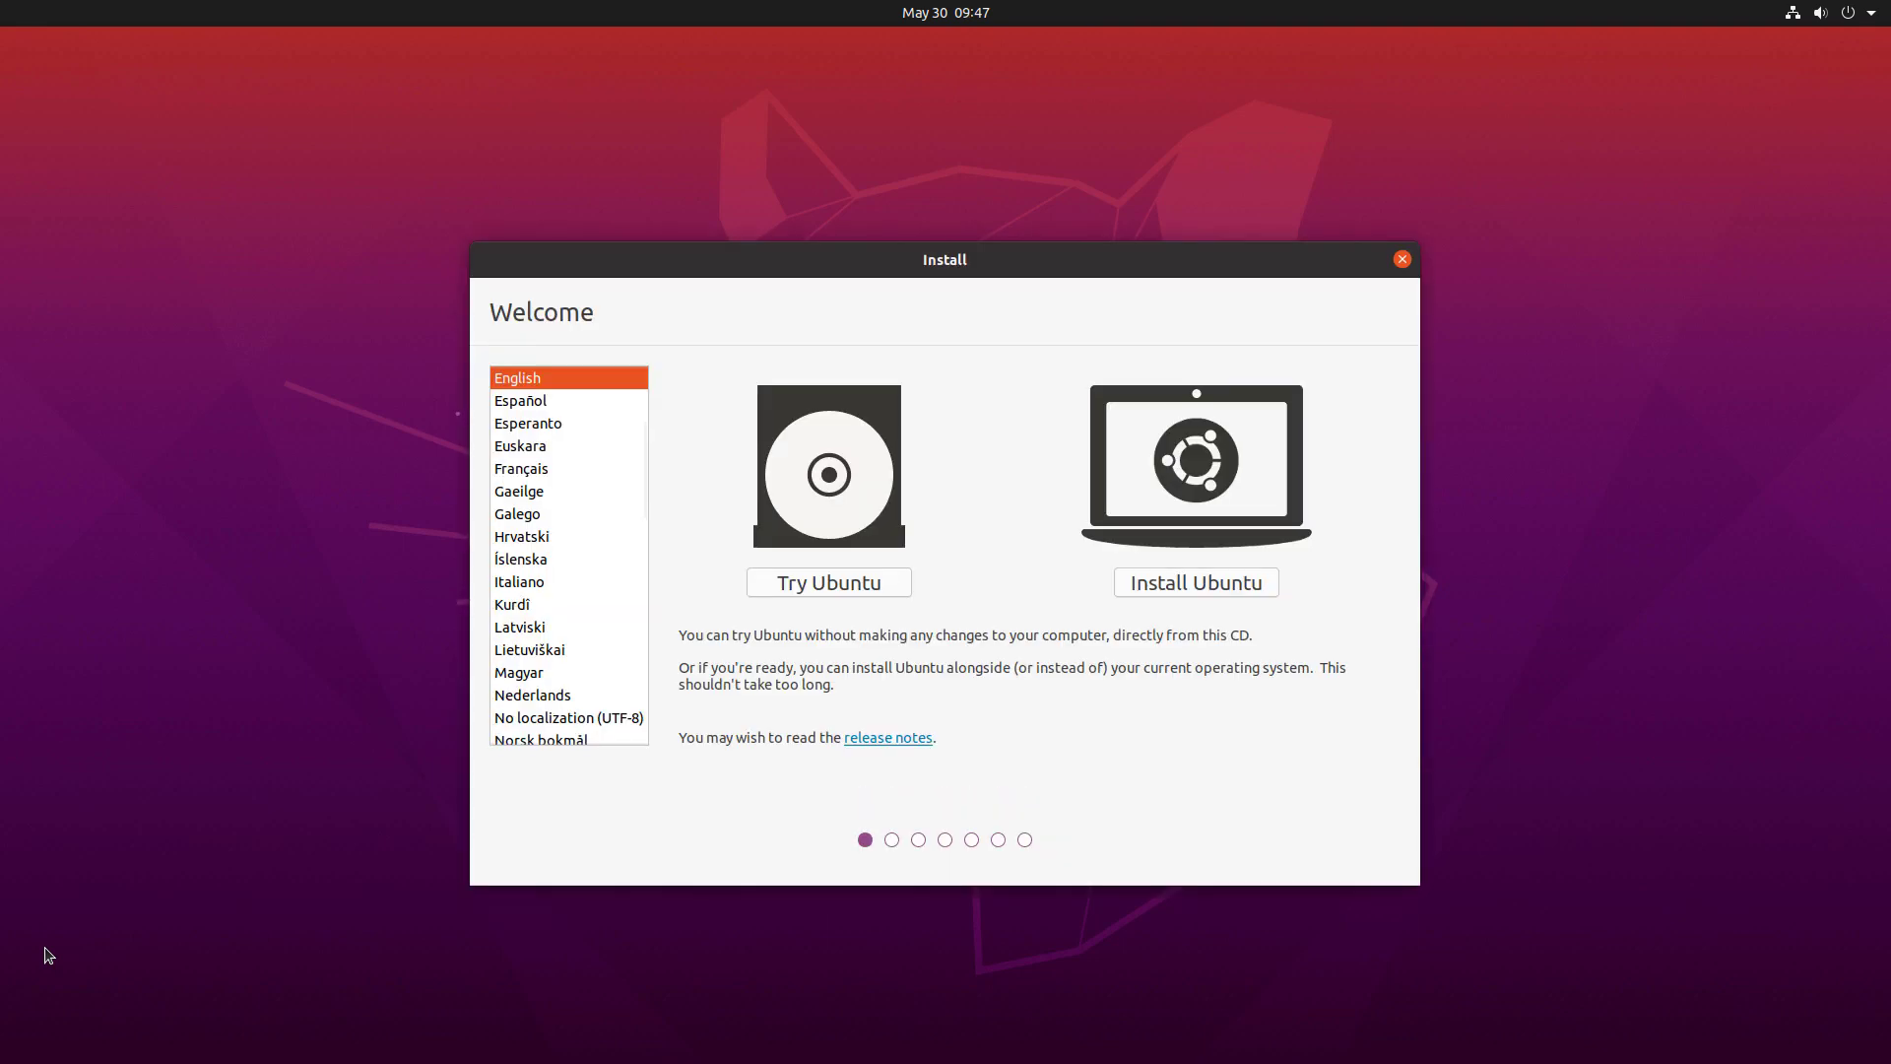
Start the Ubuntu installation in English with the English (US) keyboard, using the normal installation with third-party software enabled.
left_click(1190, 582)
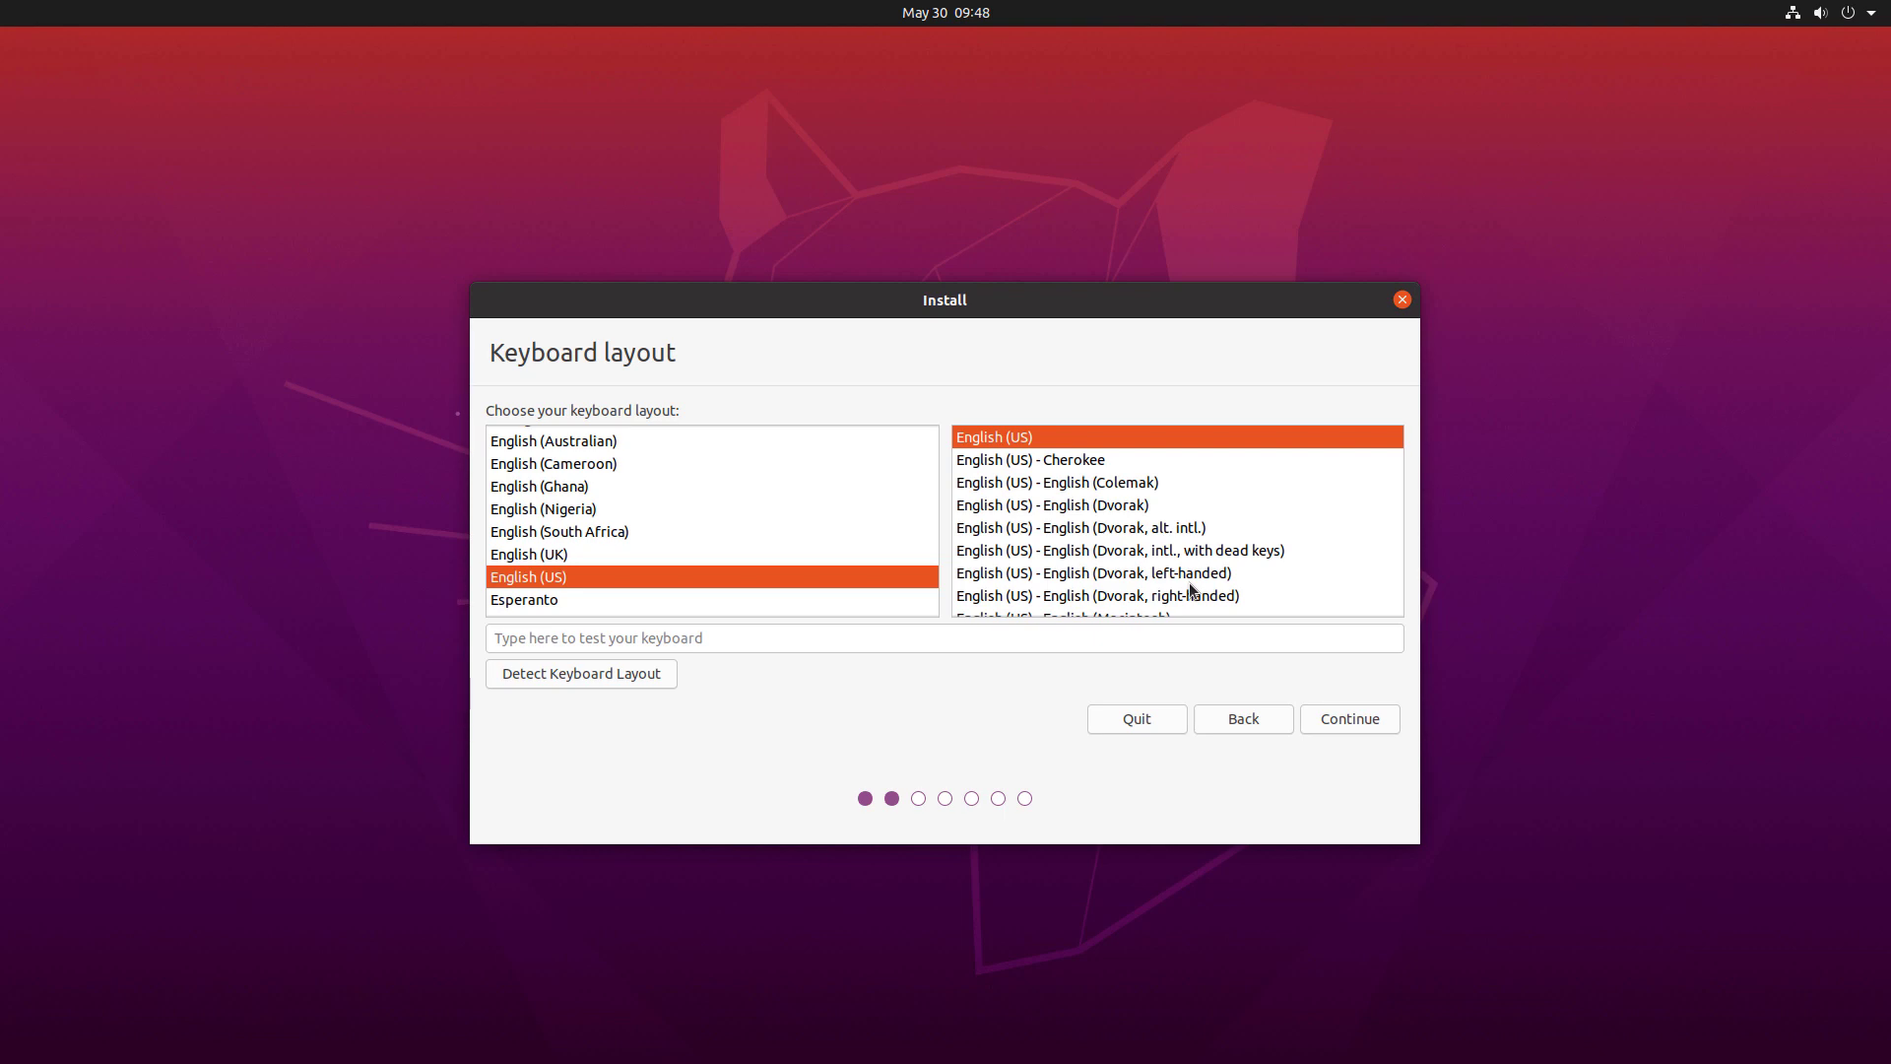
left_click(1312, 724)
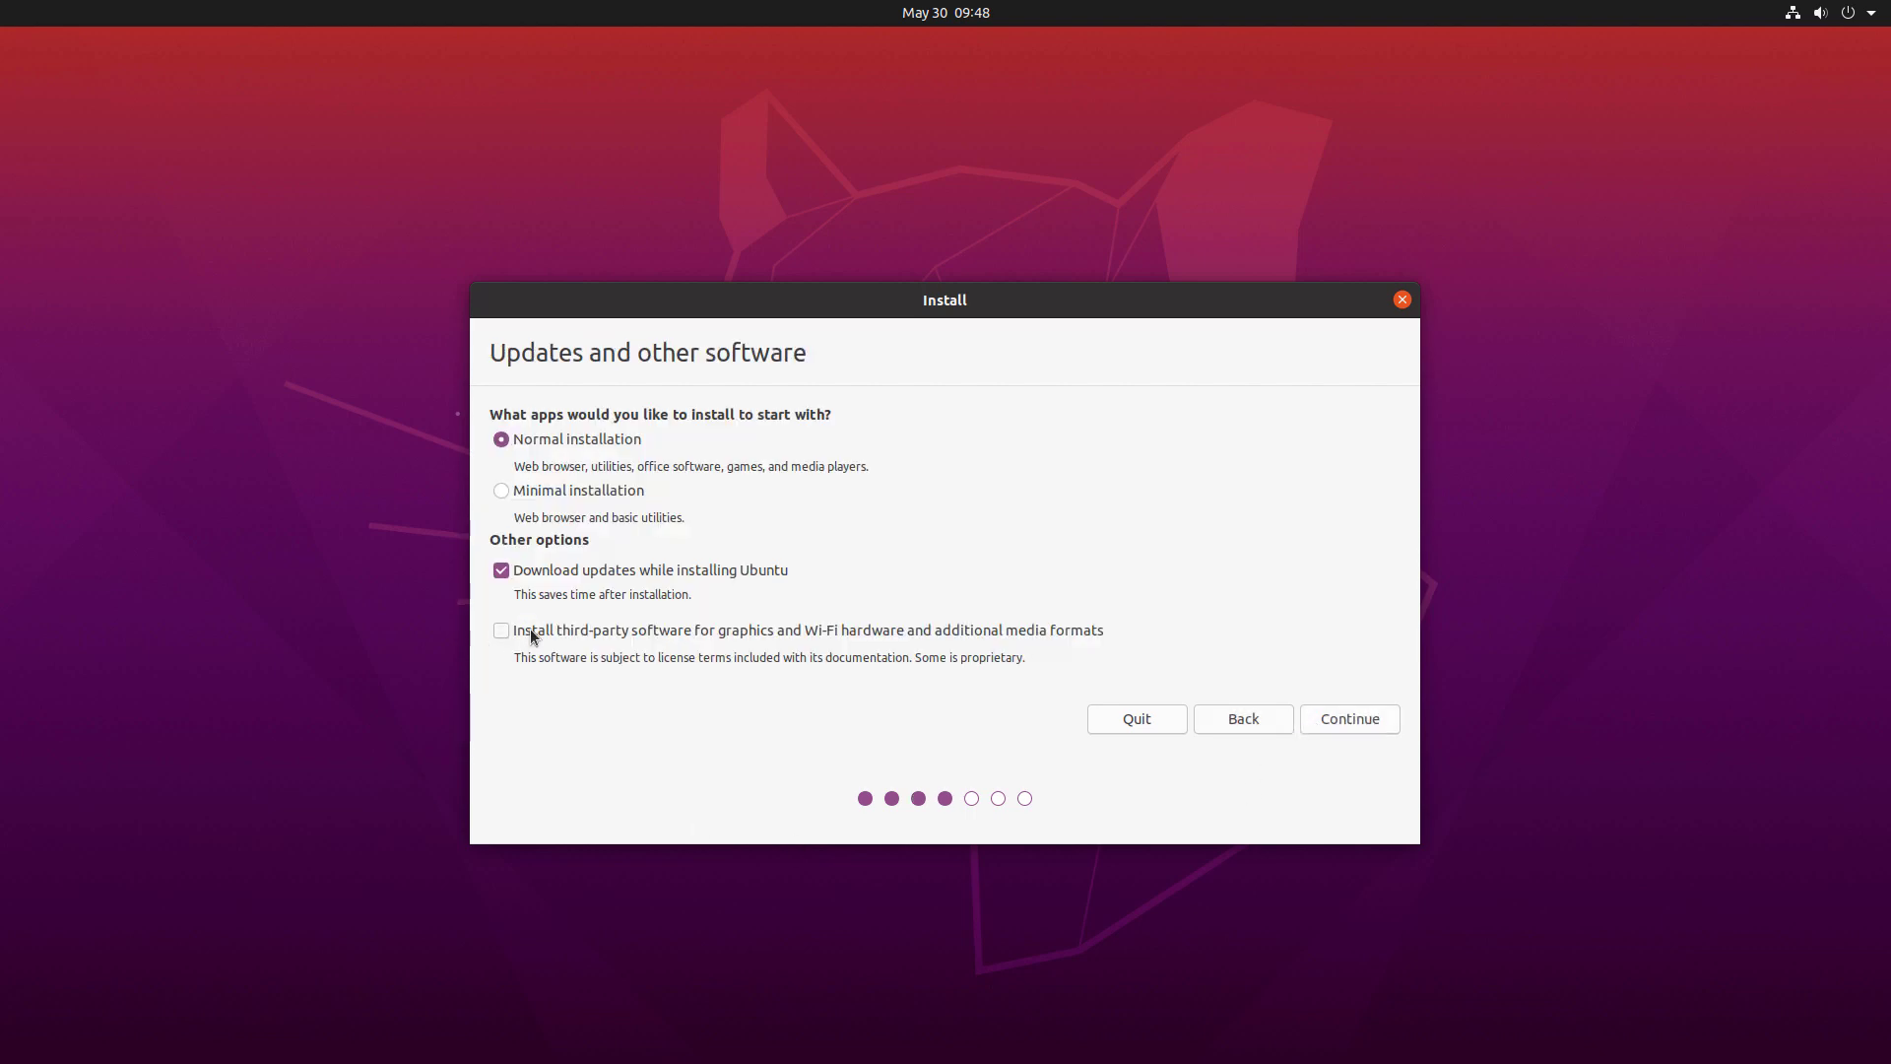
left_click(611, 628)
left_click(1315, 722)
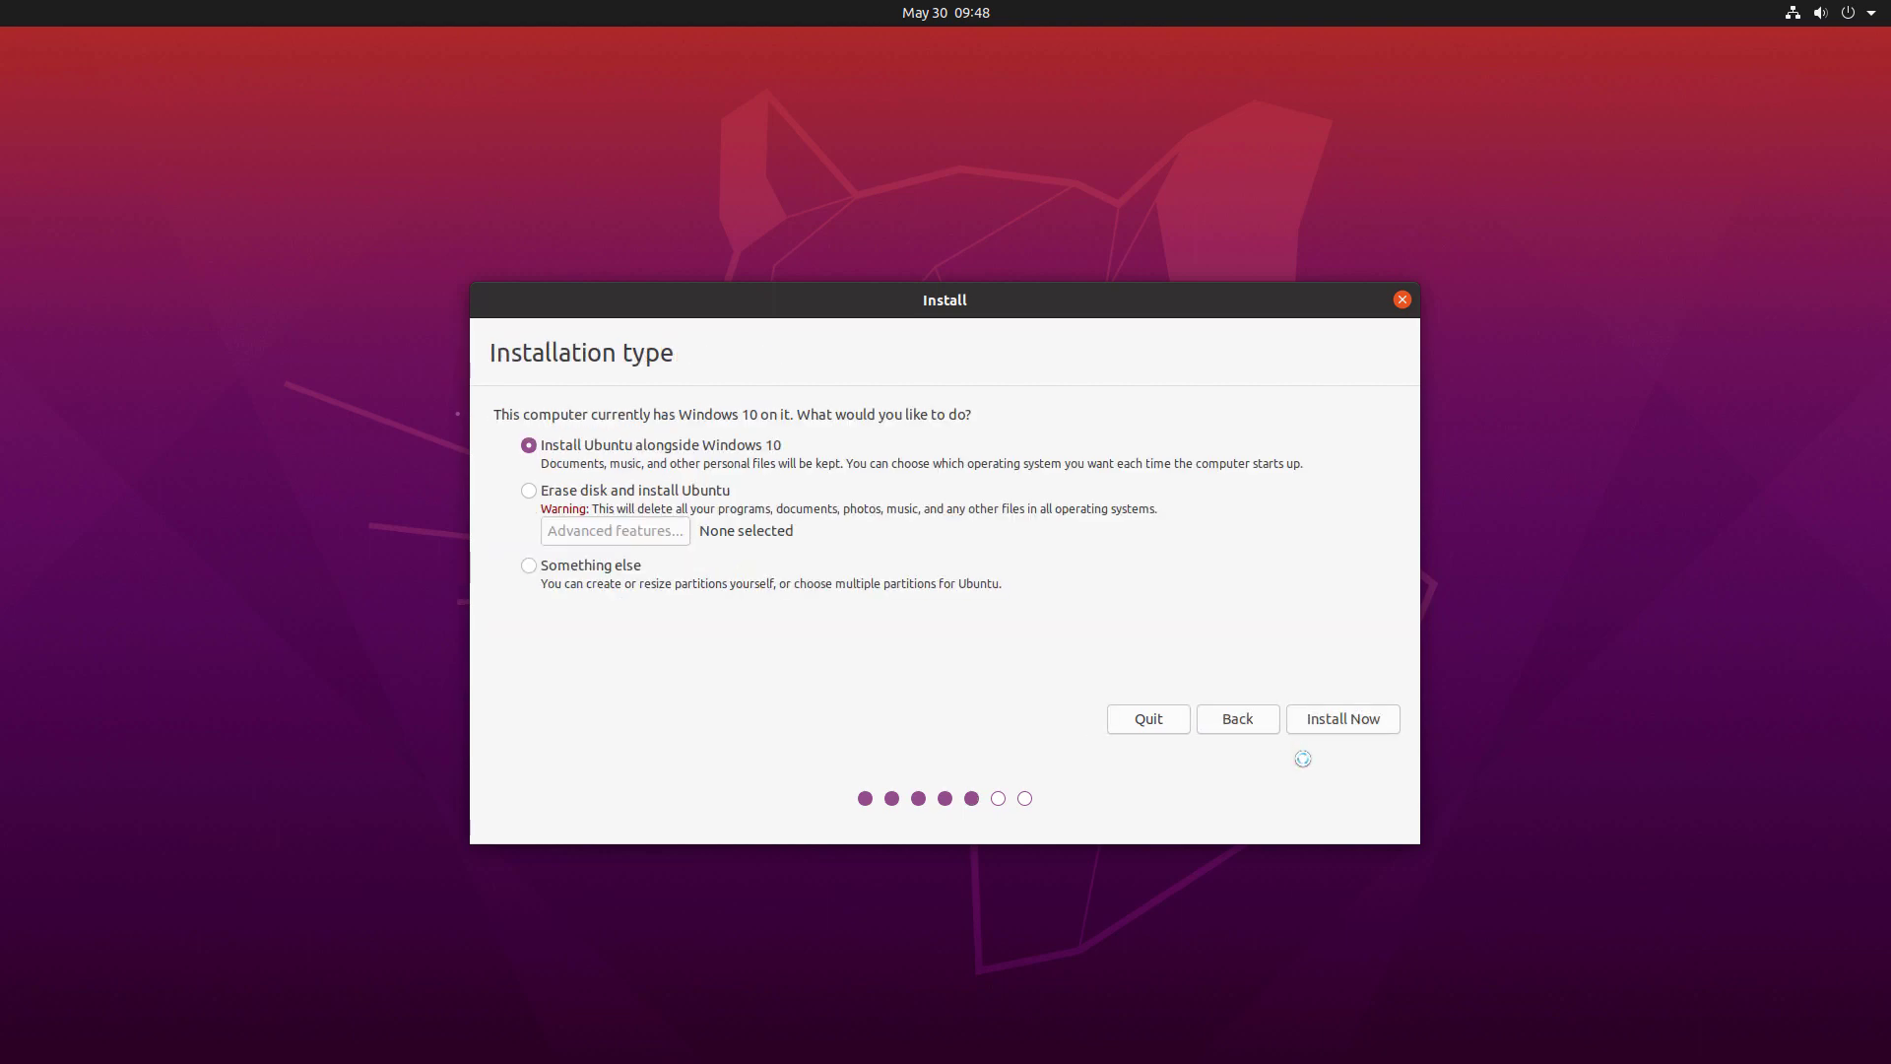
Choose the Something else installation type and create a 40000 MB logical Ext4 partition mounted at / in the free space.
left_click(529, 565)
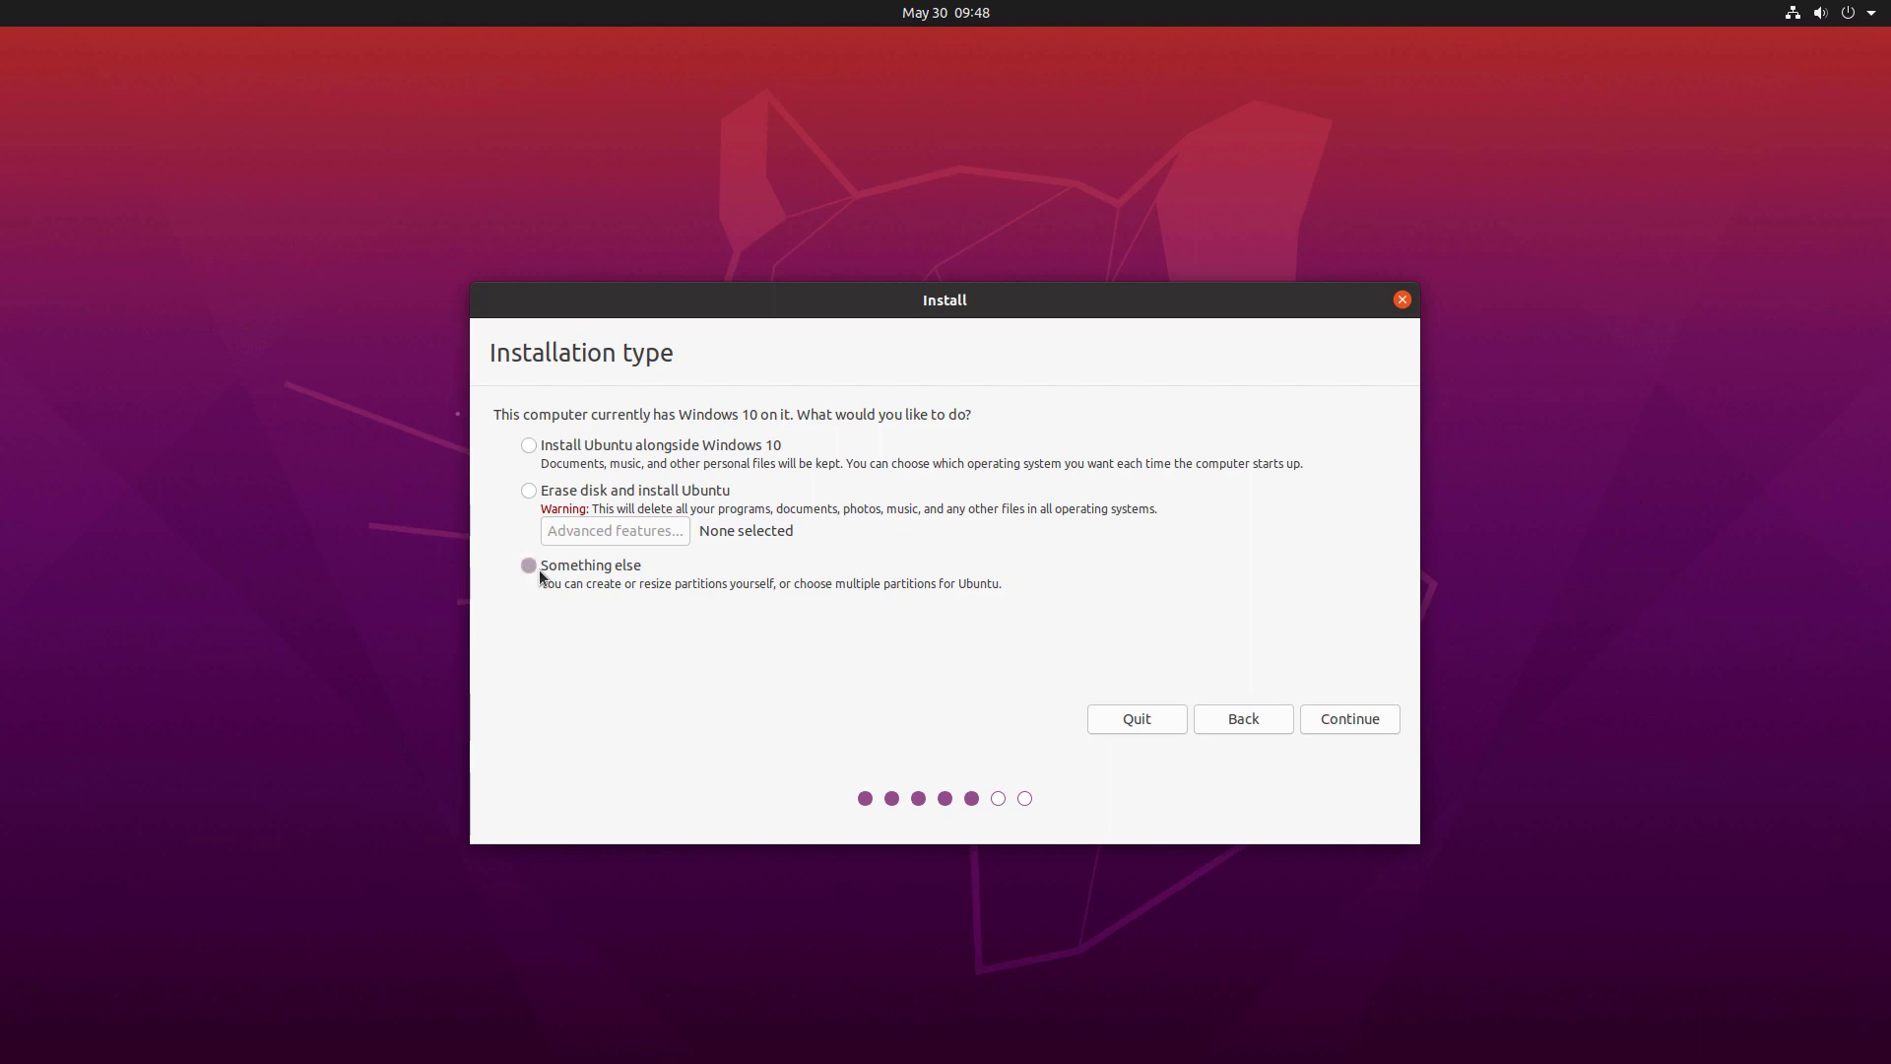
left_click(1306, 719)
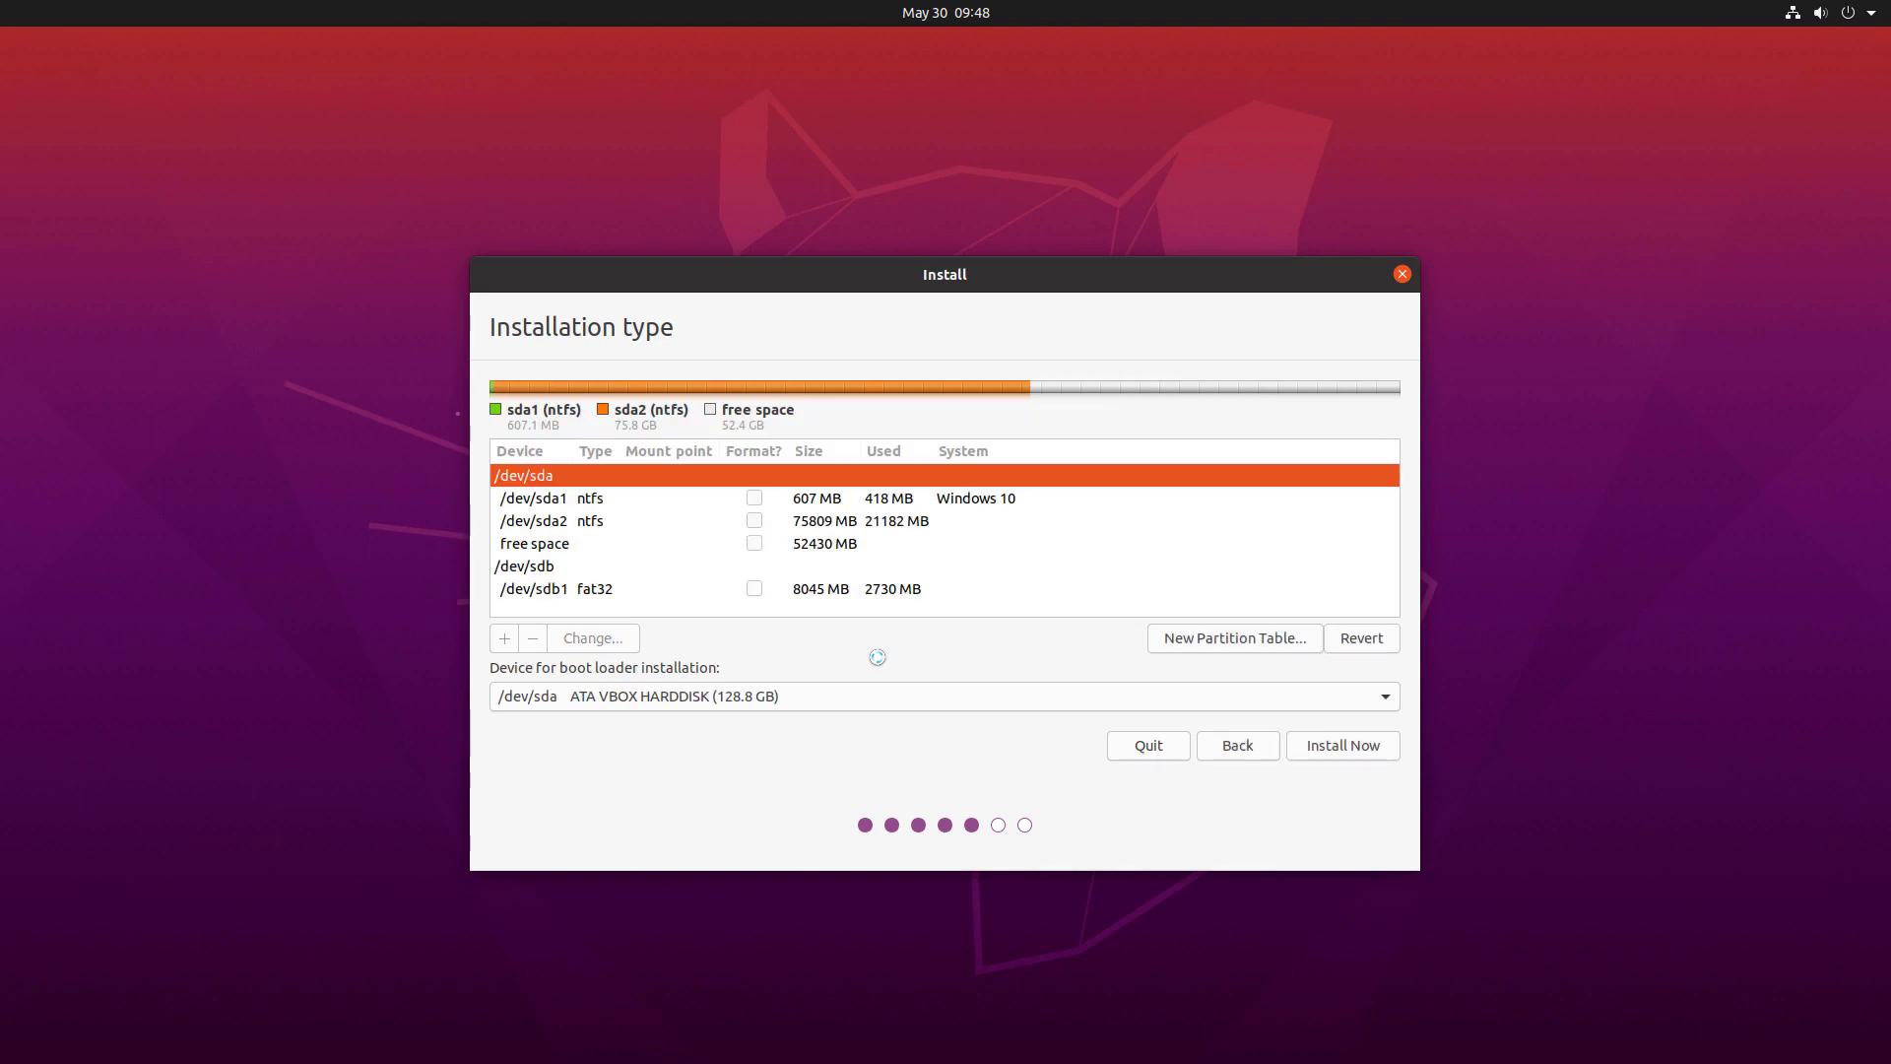
left_click(550, 545)
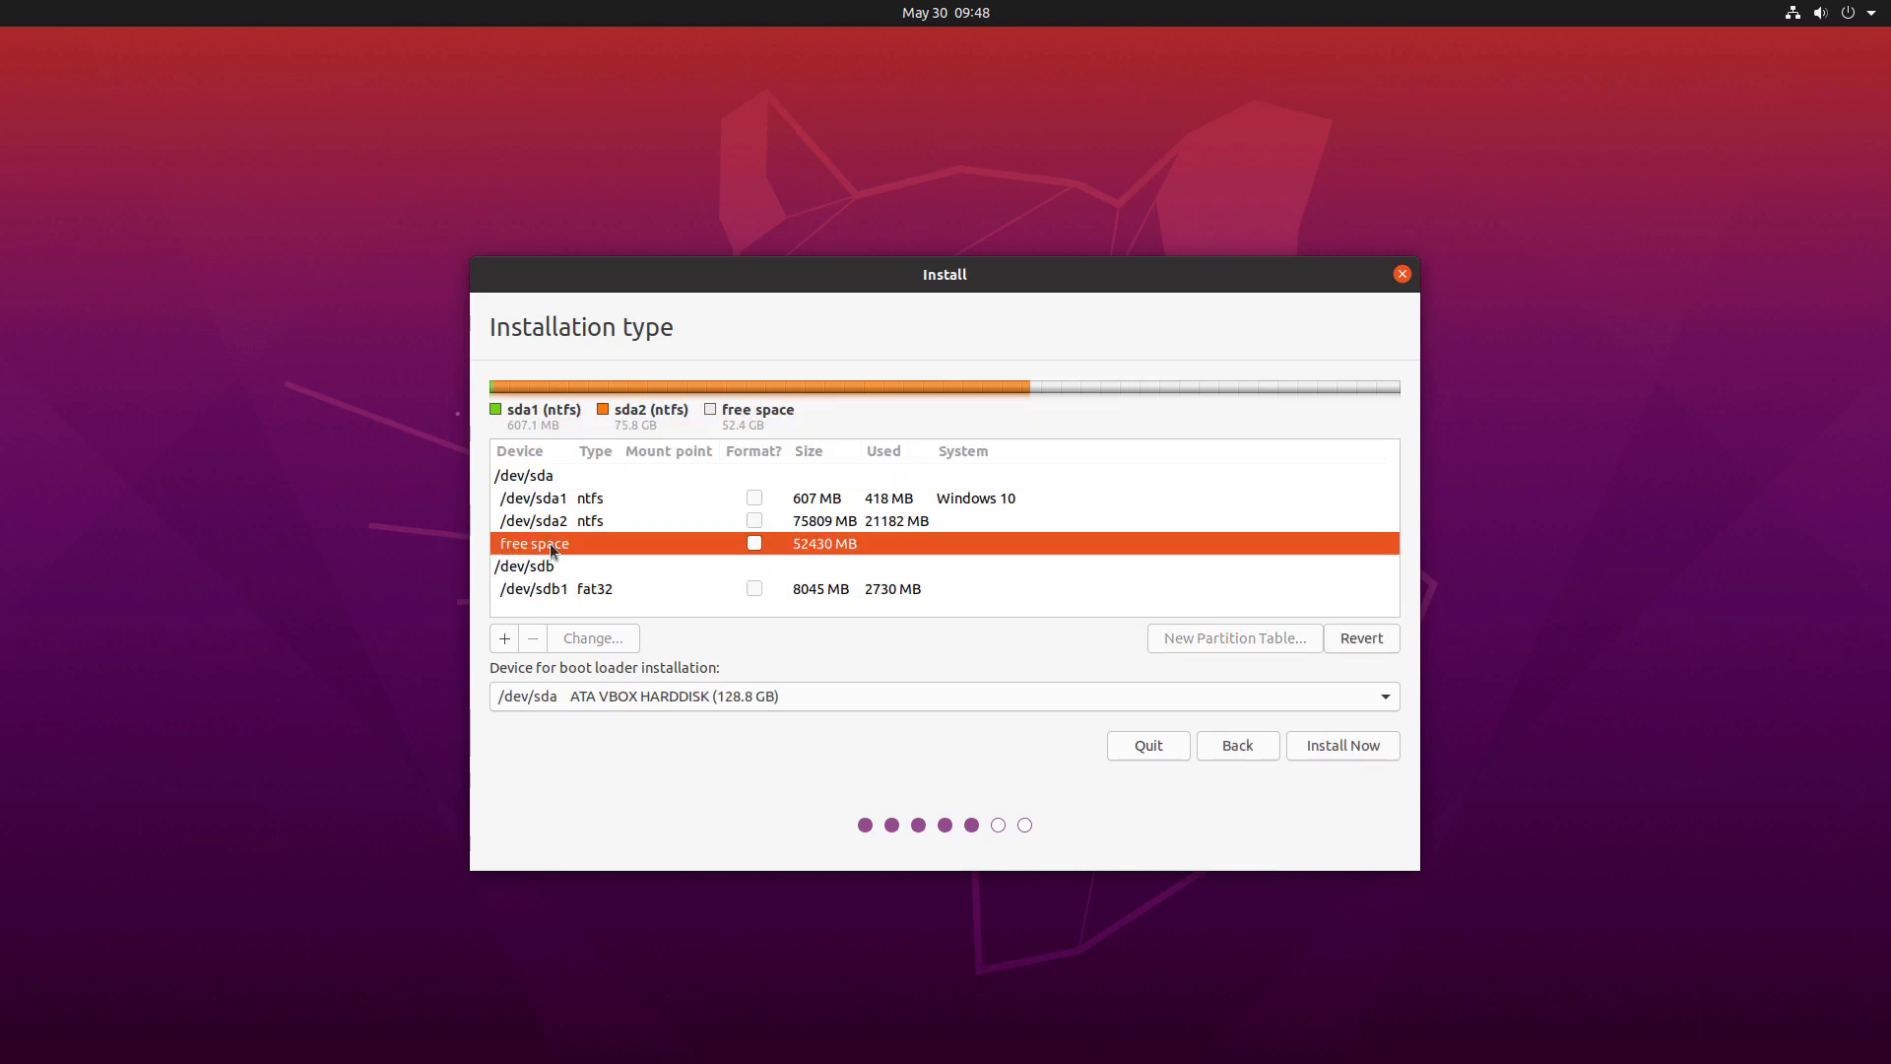
left_click(504, 638)
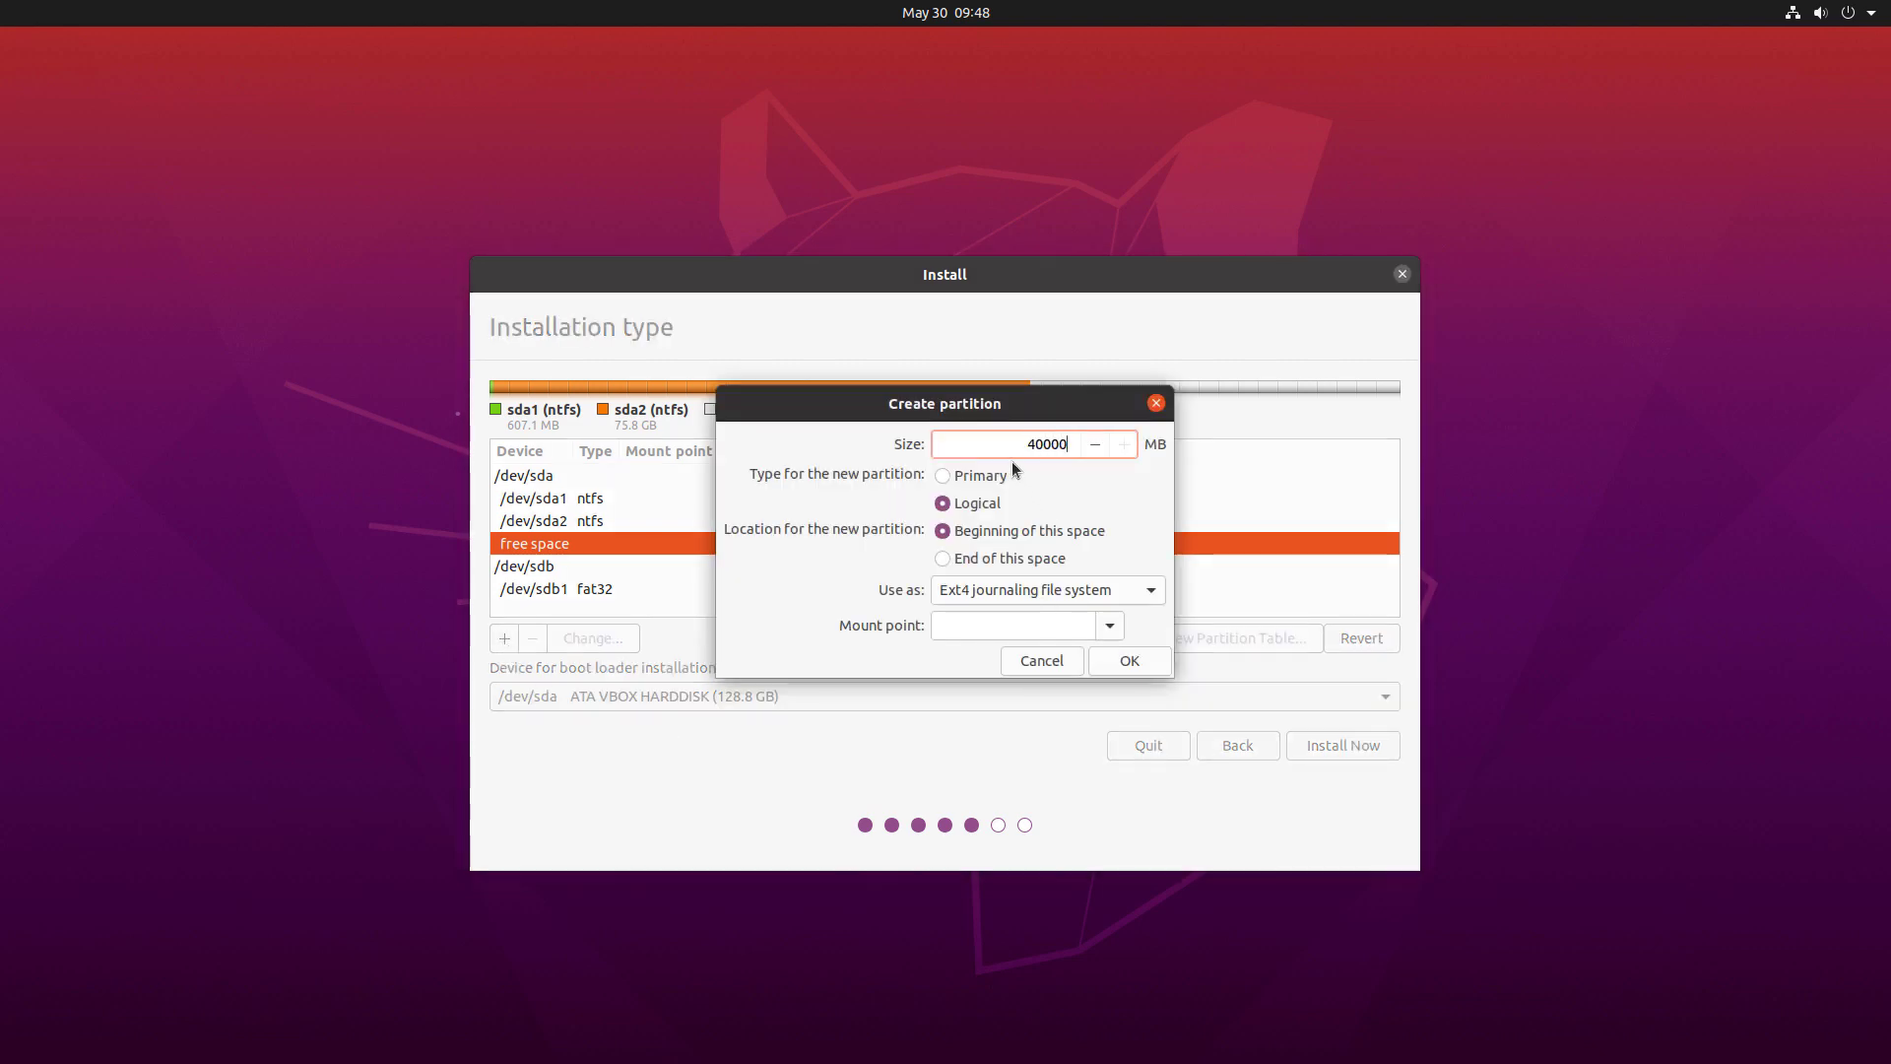
left_click(1111, 628)
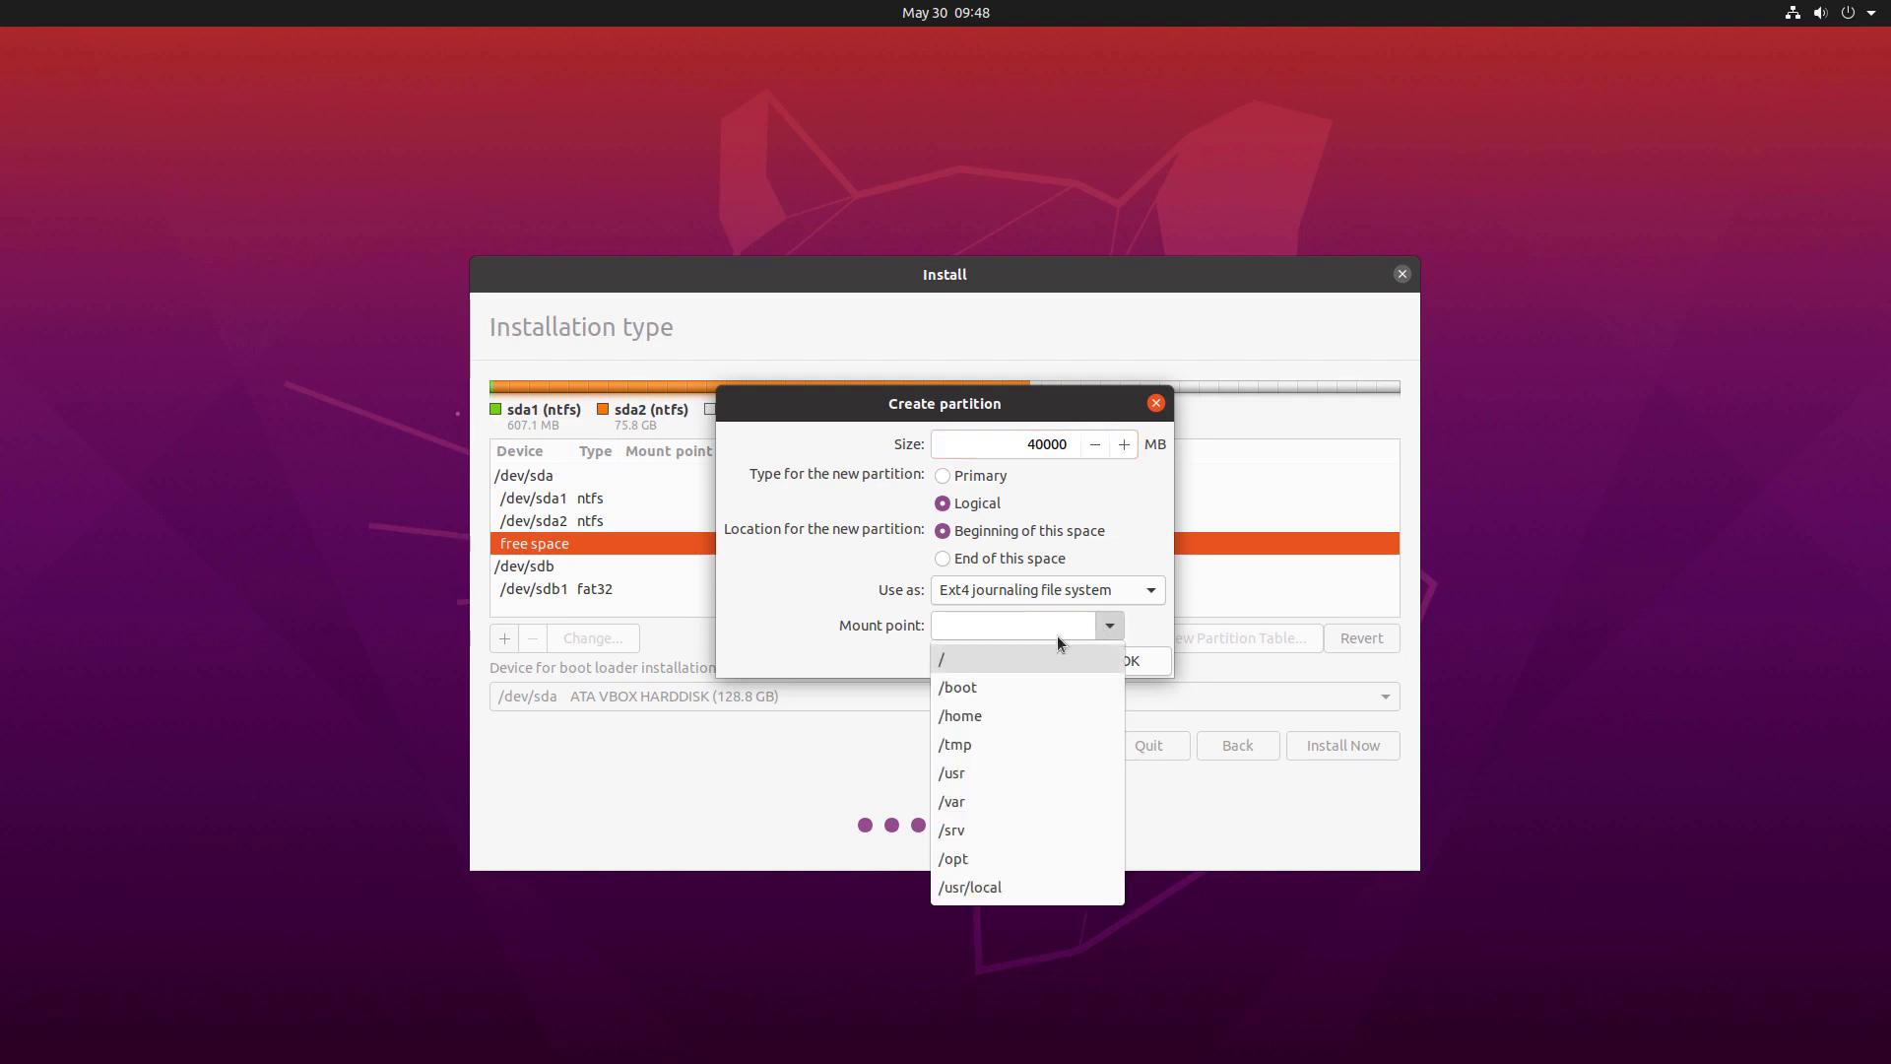
left_click(954, 665)
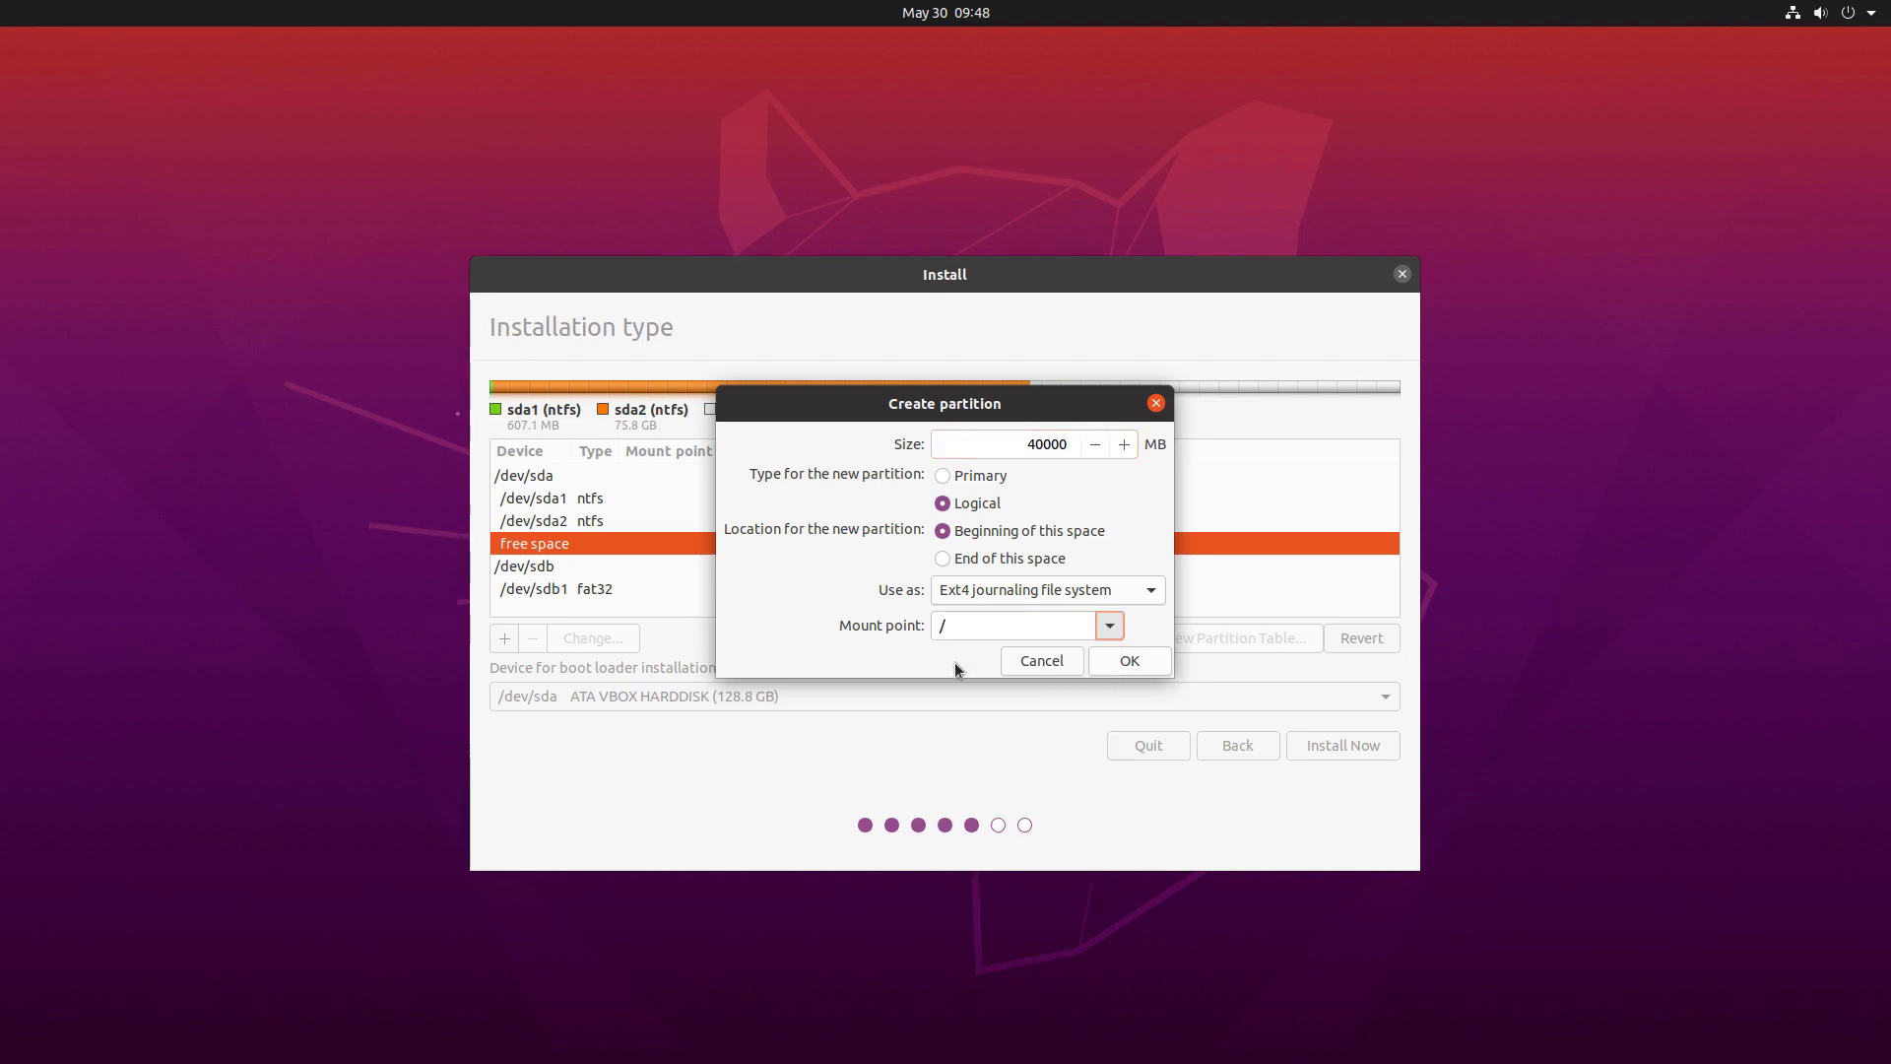
left_click(1108, 660)
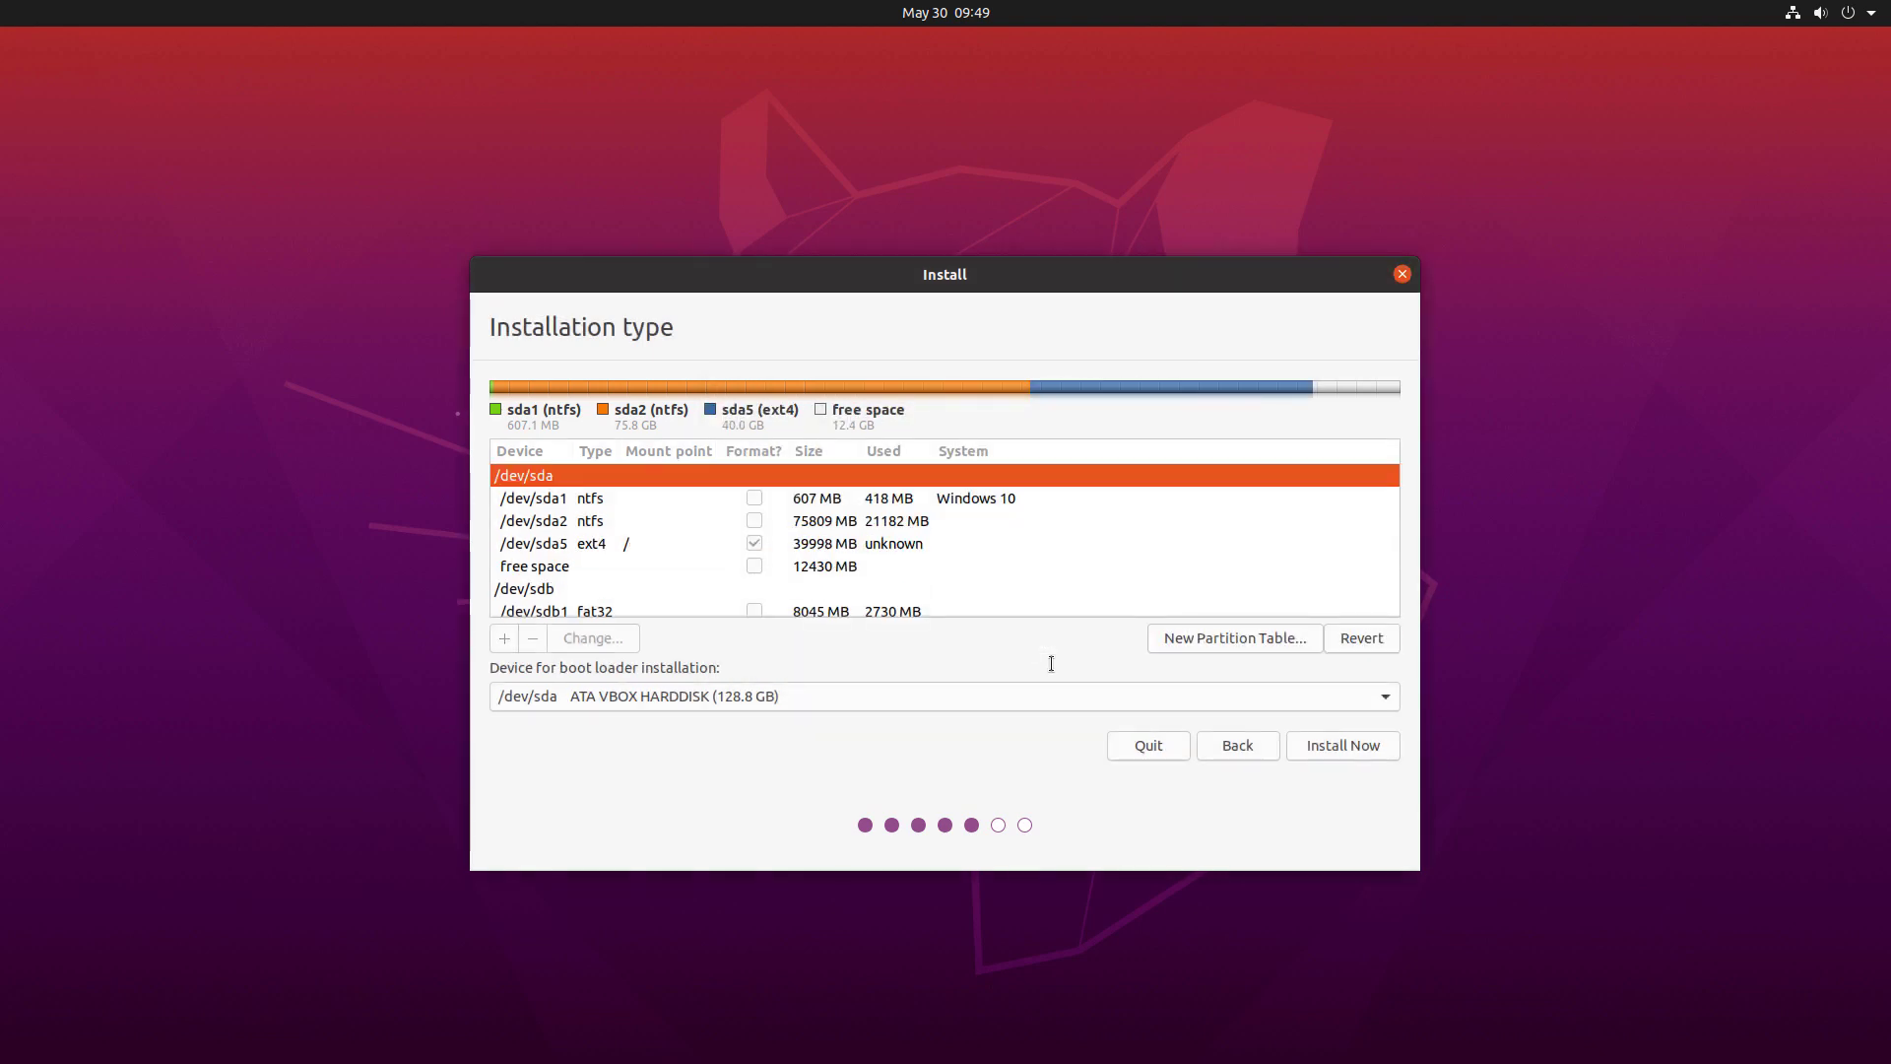
Create an 8000 MB logical swap area partition in the remaining free space.
left_click(553, 570)
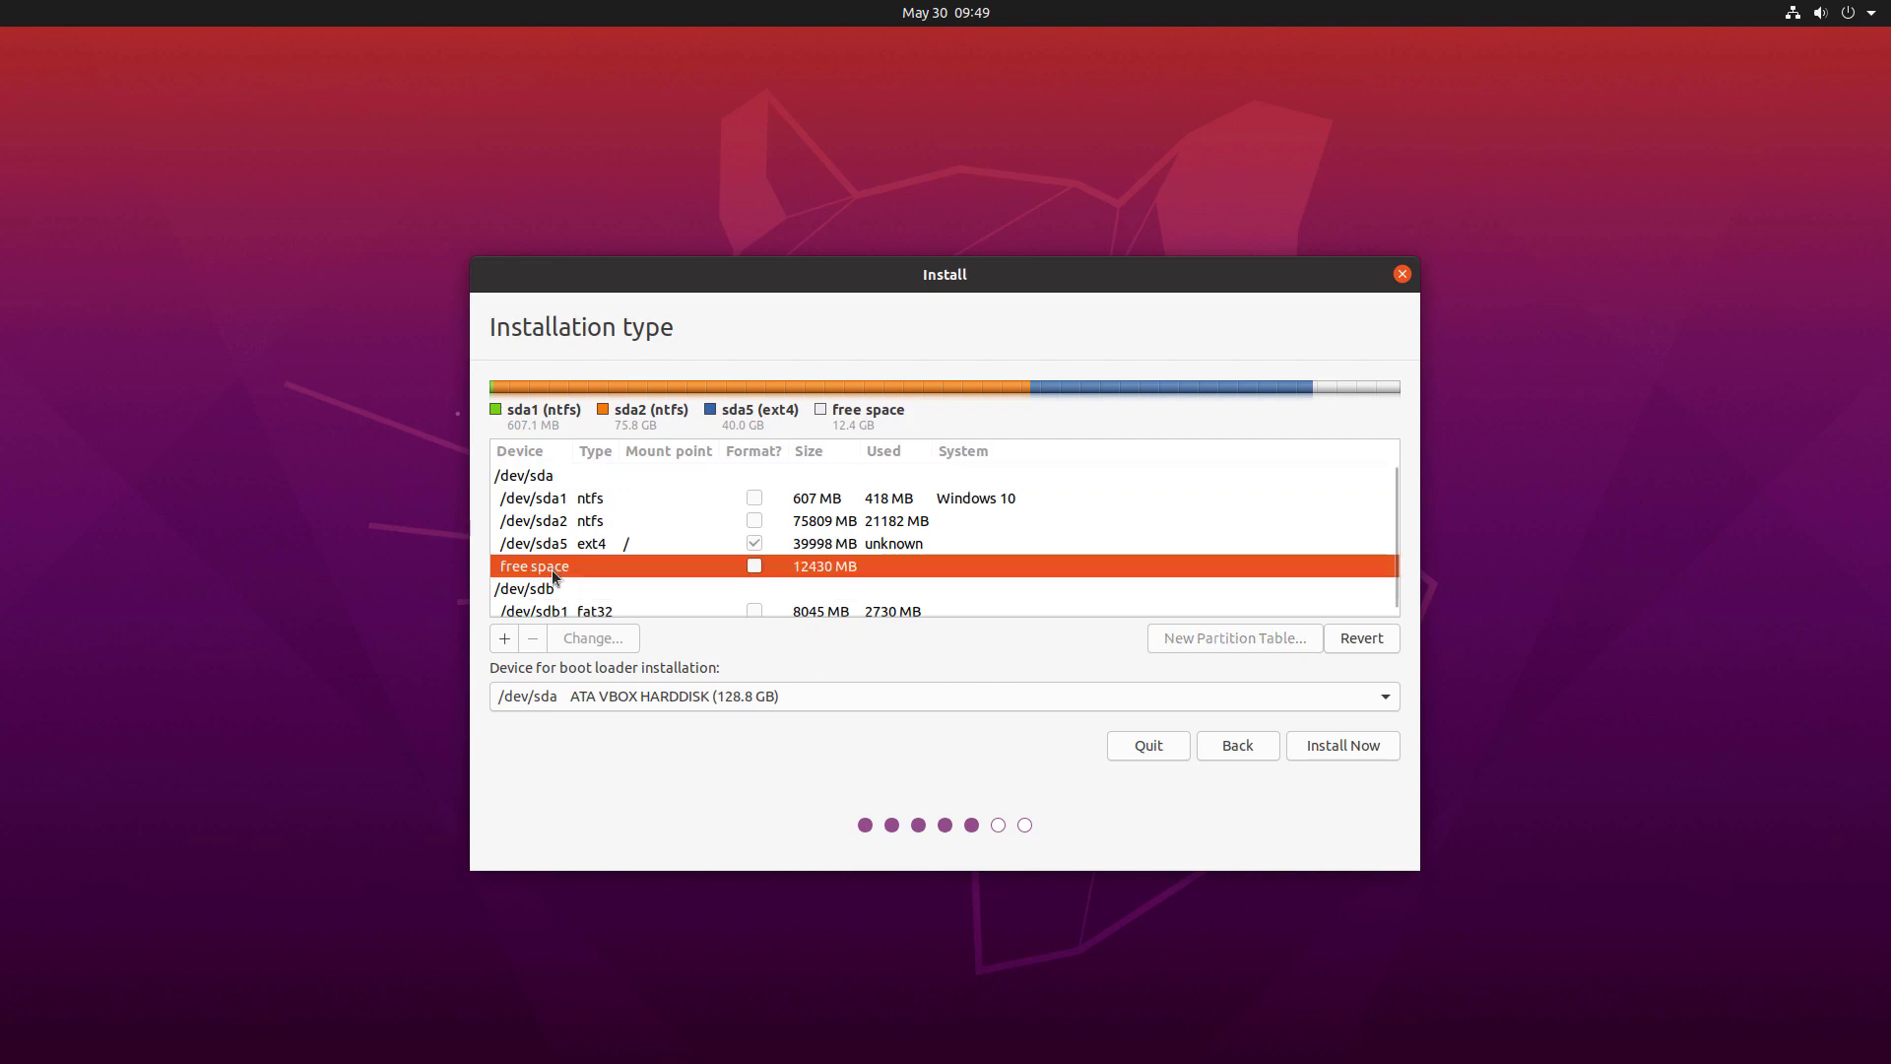
left_click(505, 645)
left_click_drag(1012, 448, 1154, 467)
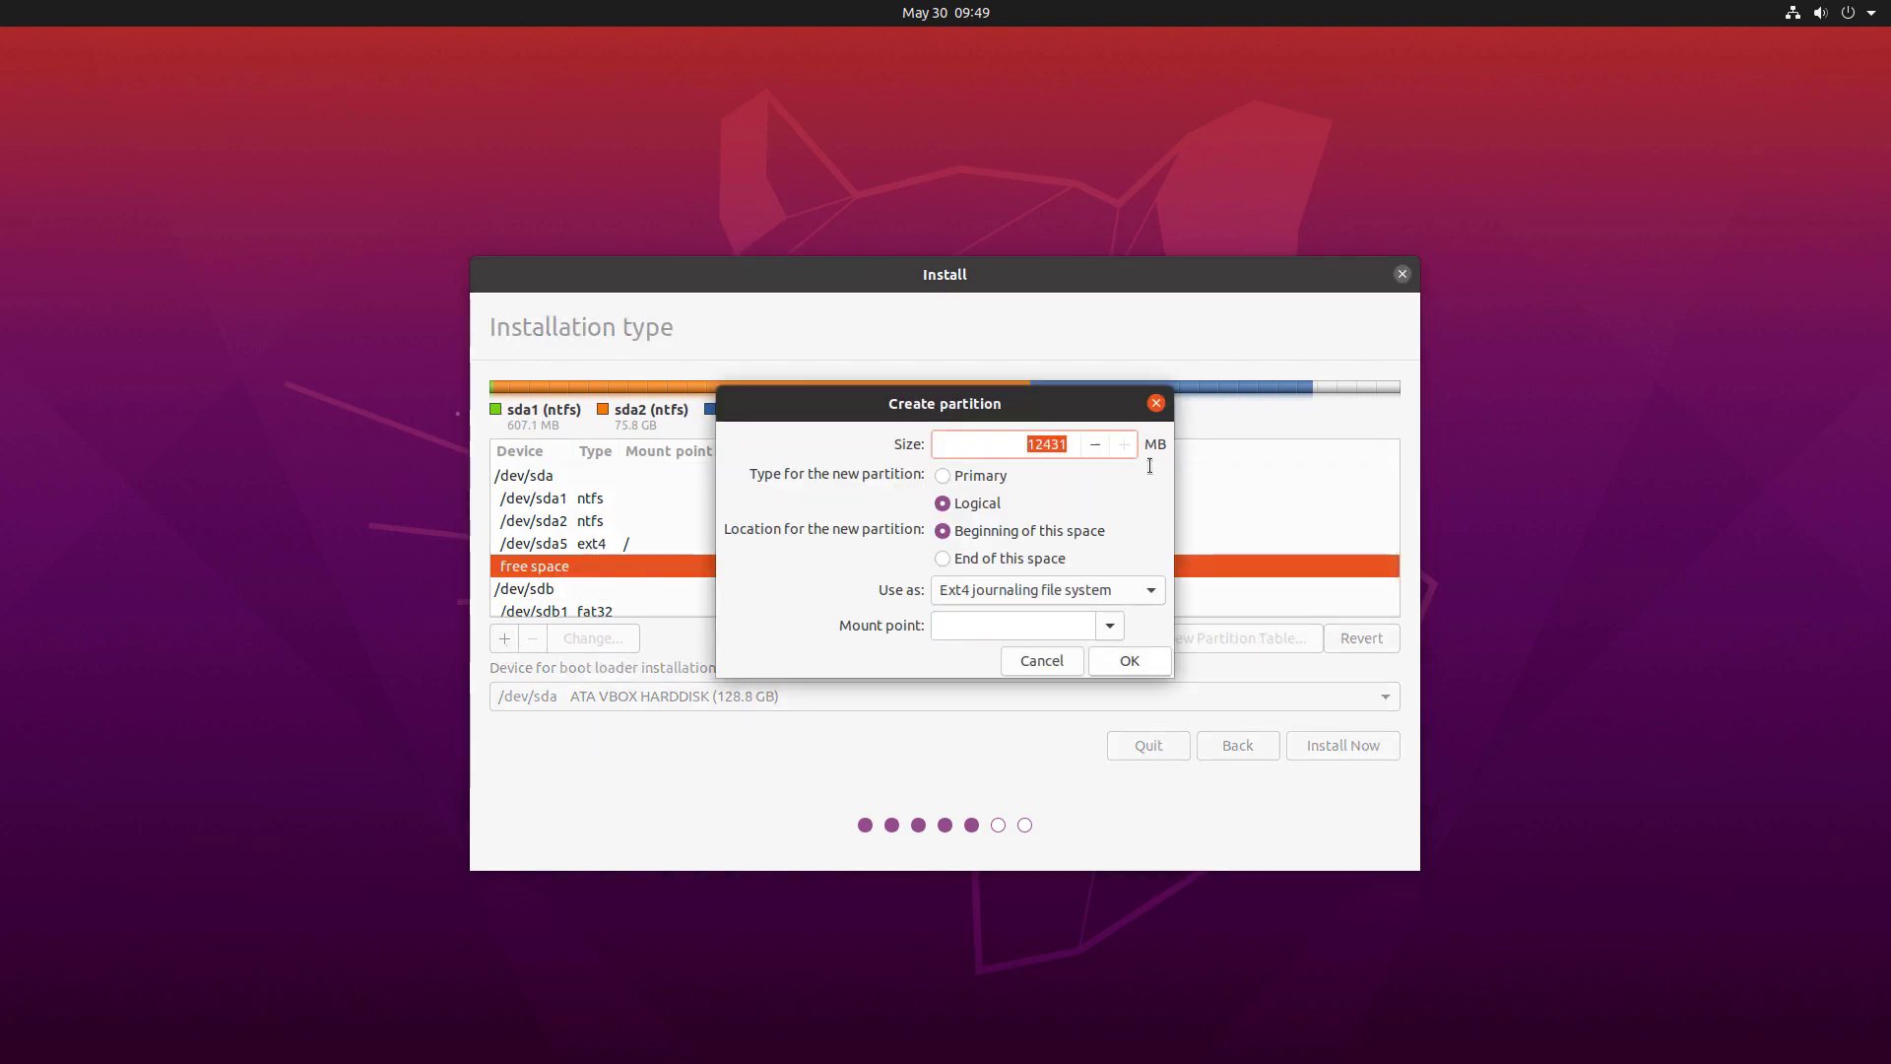
type("8000")
left_click(1145, 591)
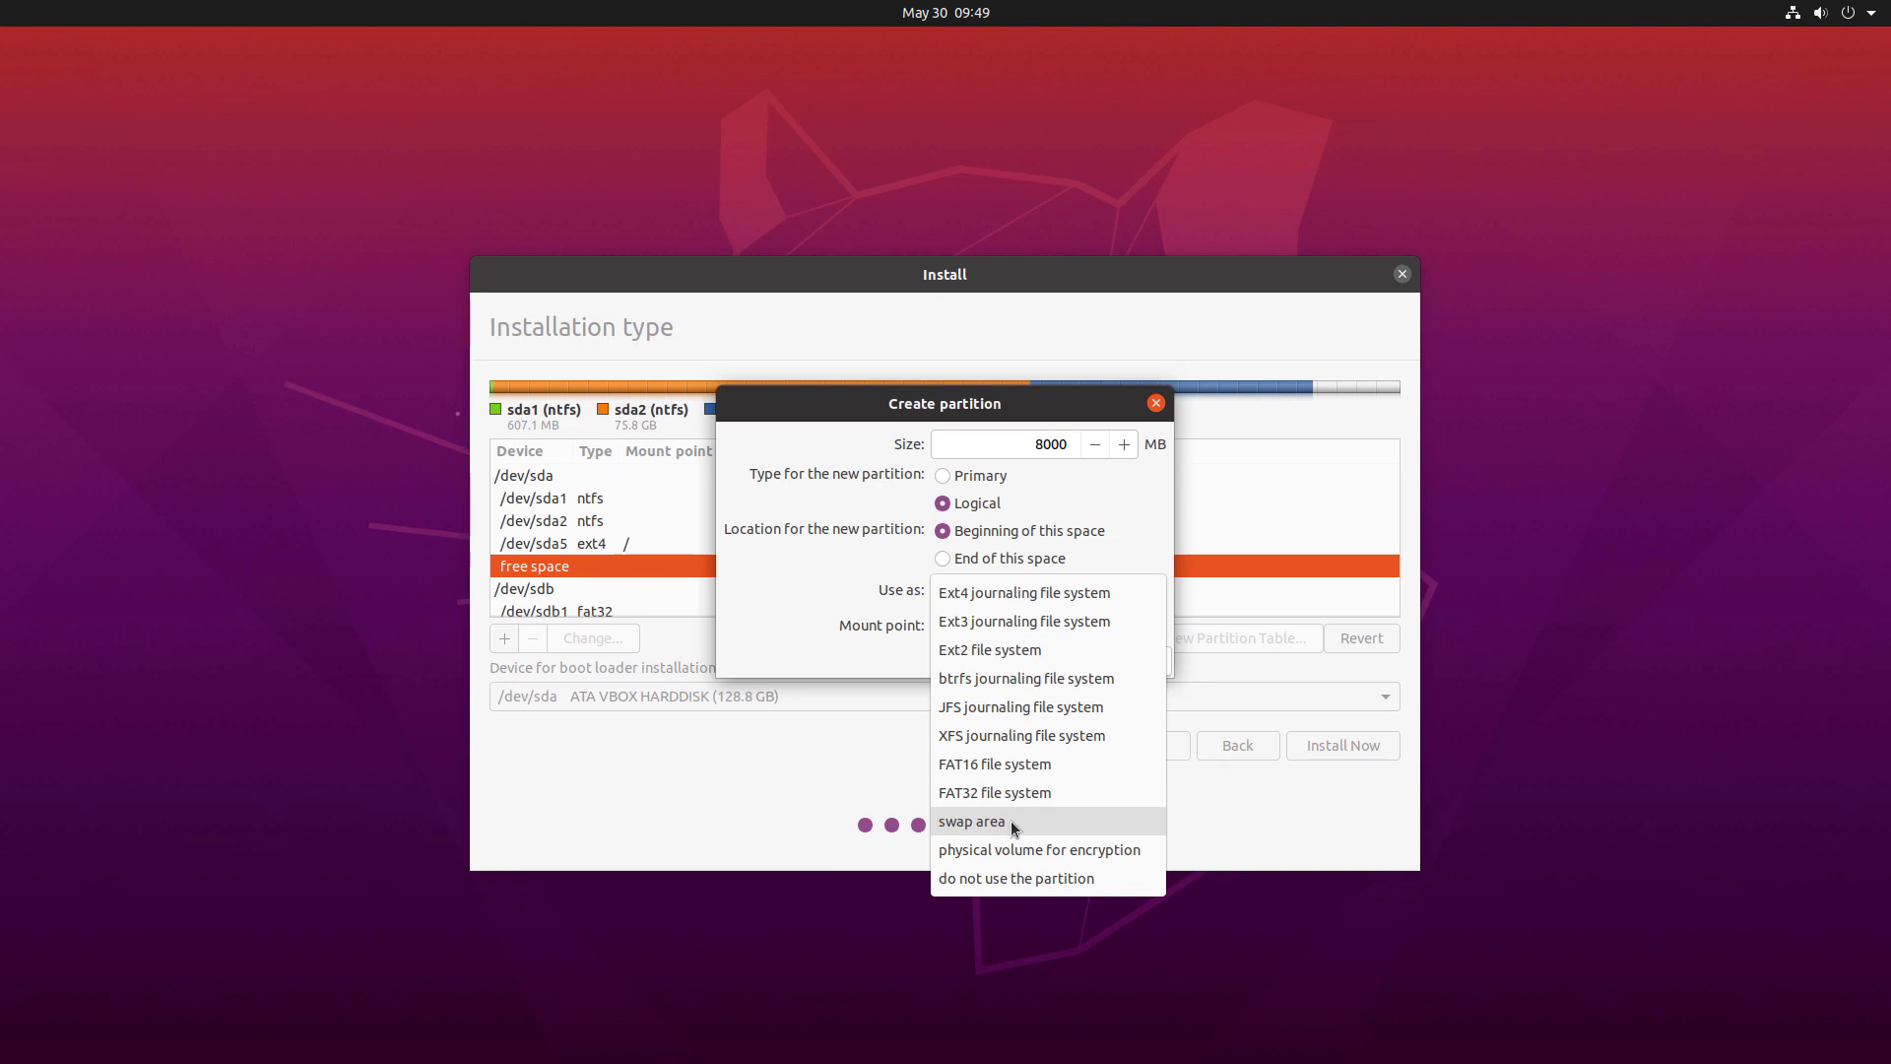
left_click(1011, 819)
left_click(1107, 624)
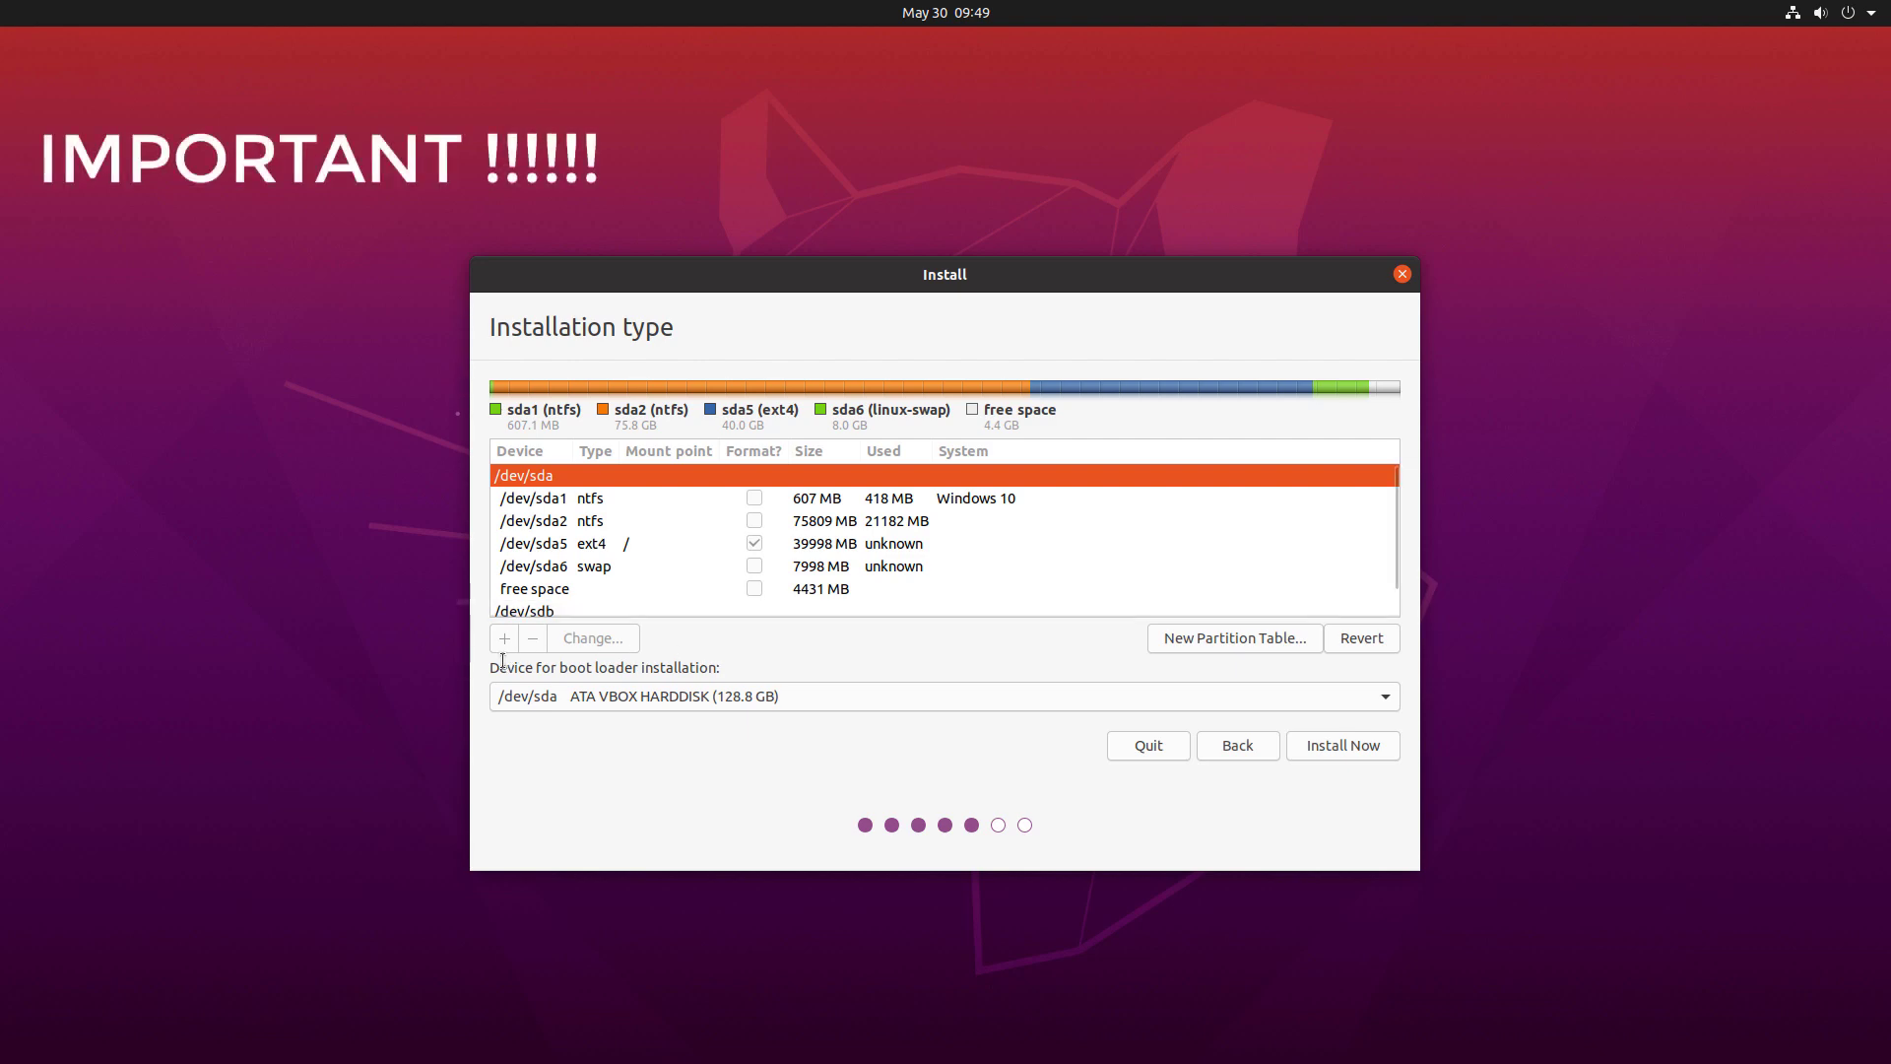
Set /dev/sda5 as the boot loader installation device, start the installation and accept writing the changes to the disks.
left_click_drag(491, 668, 704, 674)
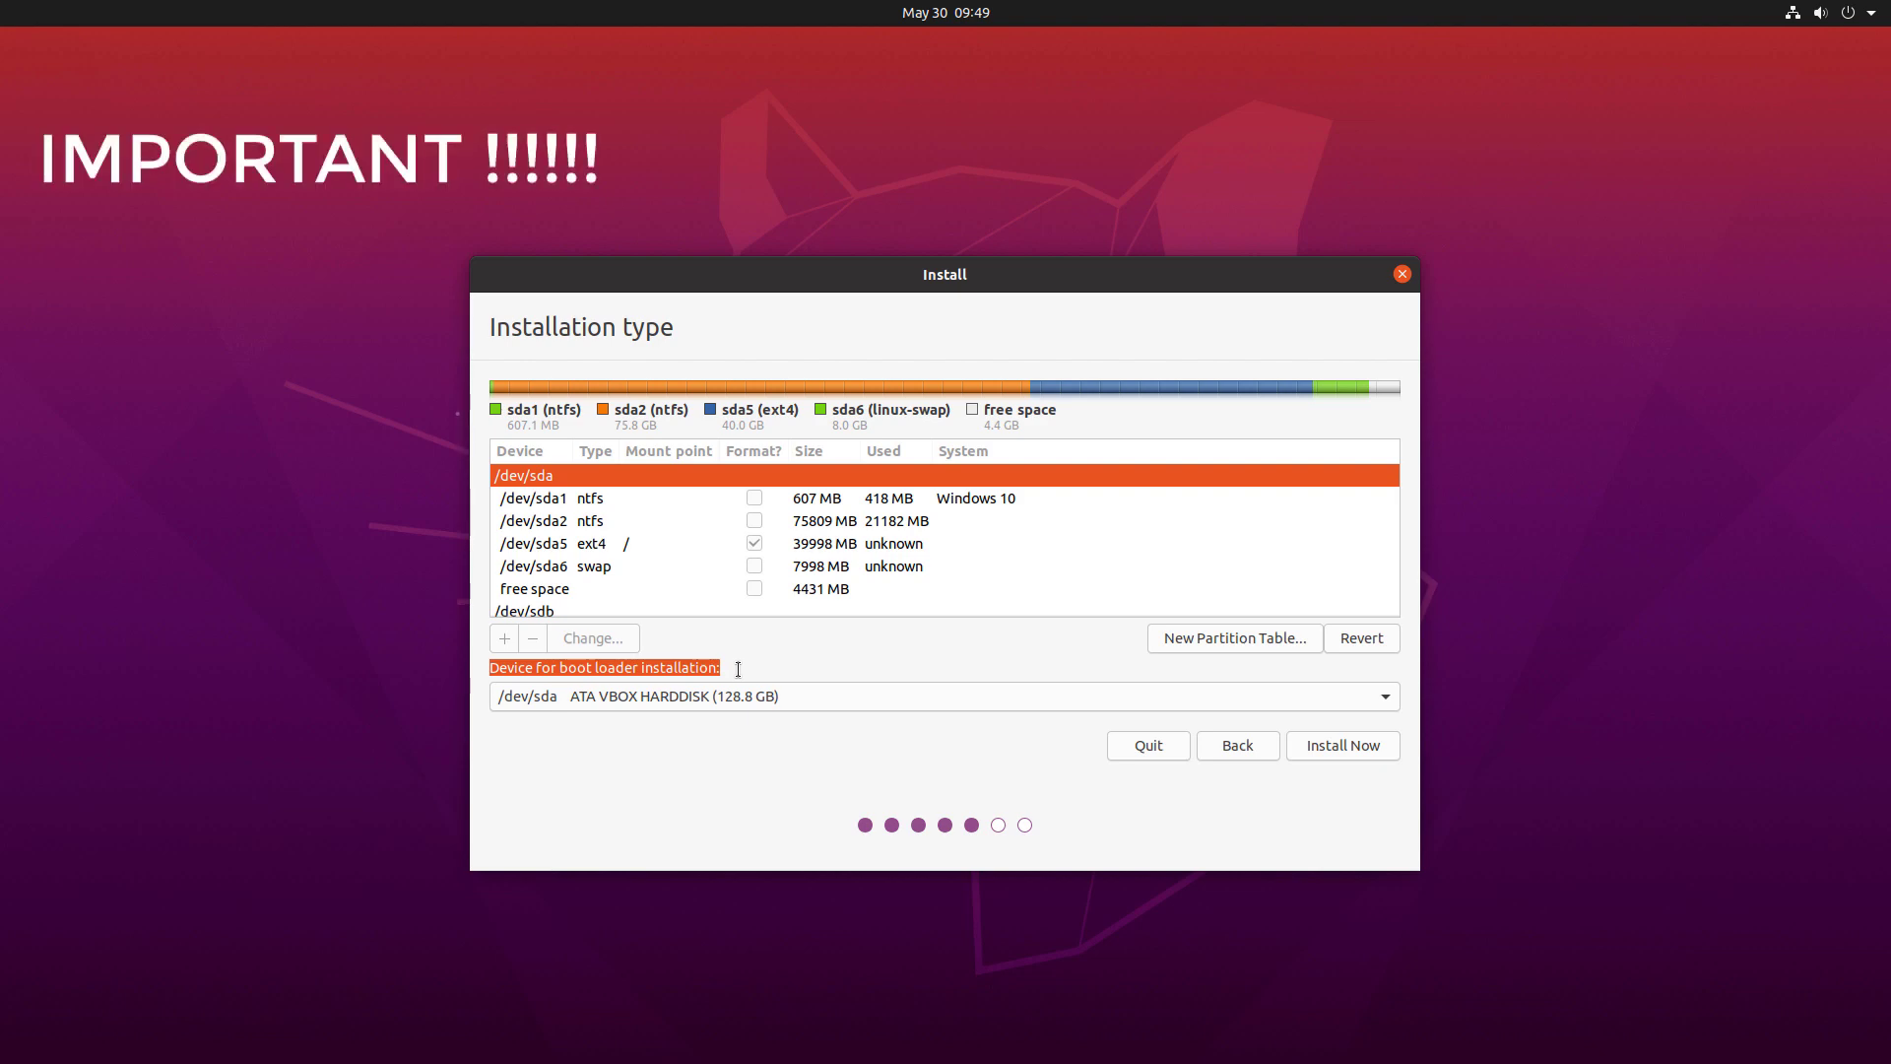
left_click(712, 695)
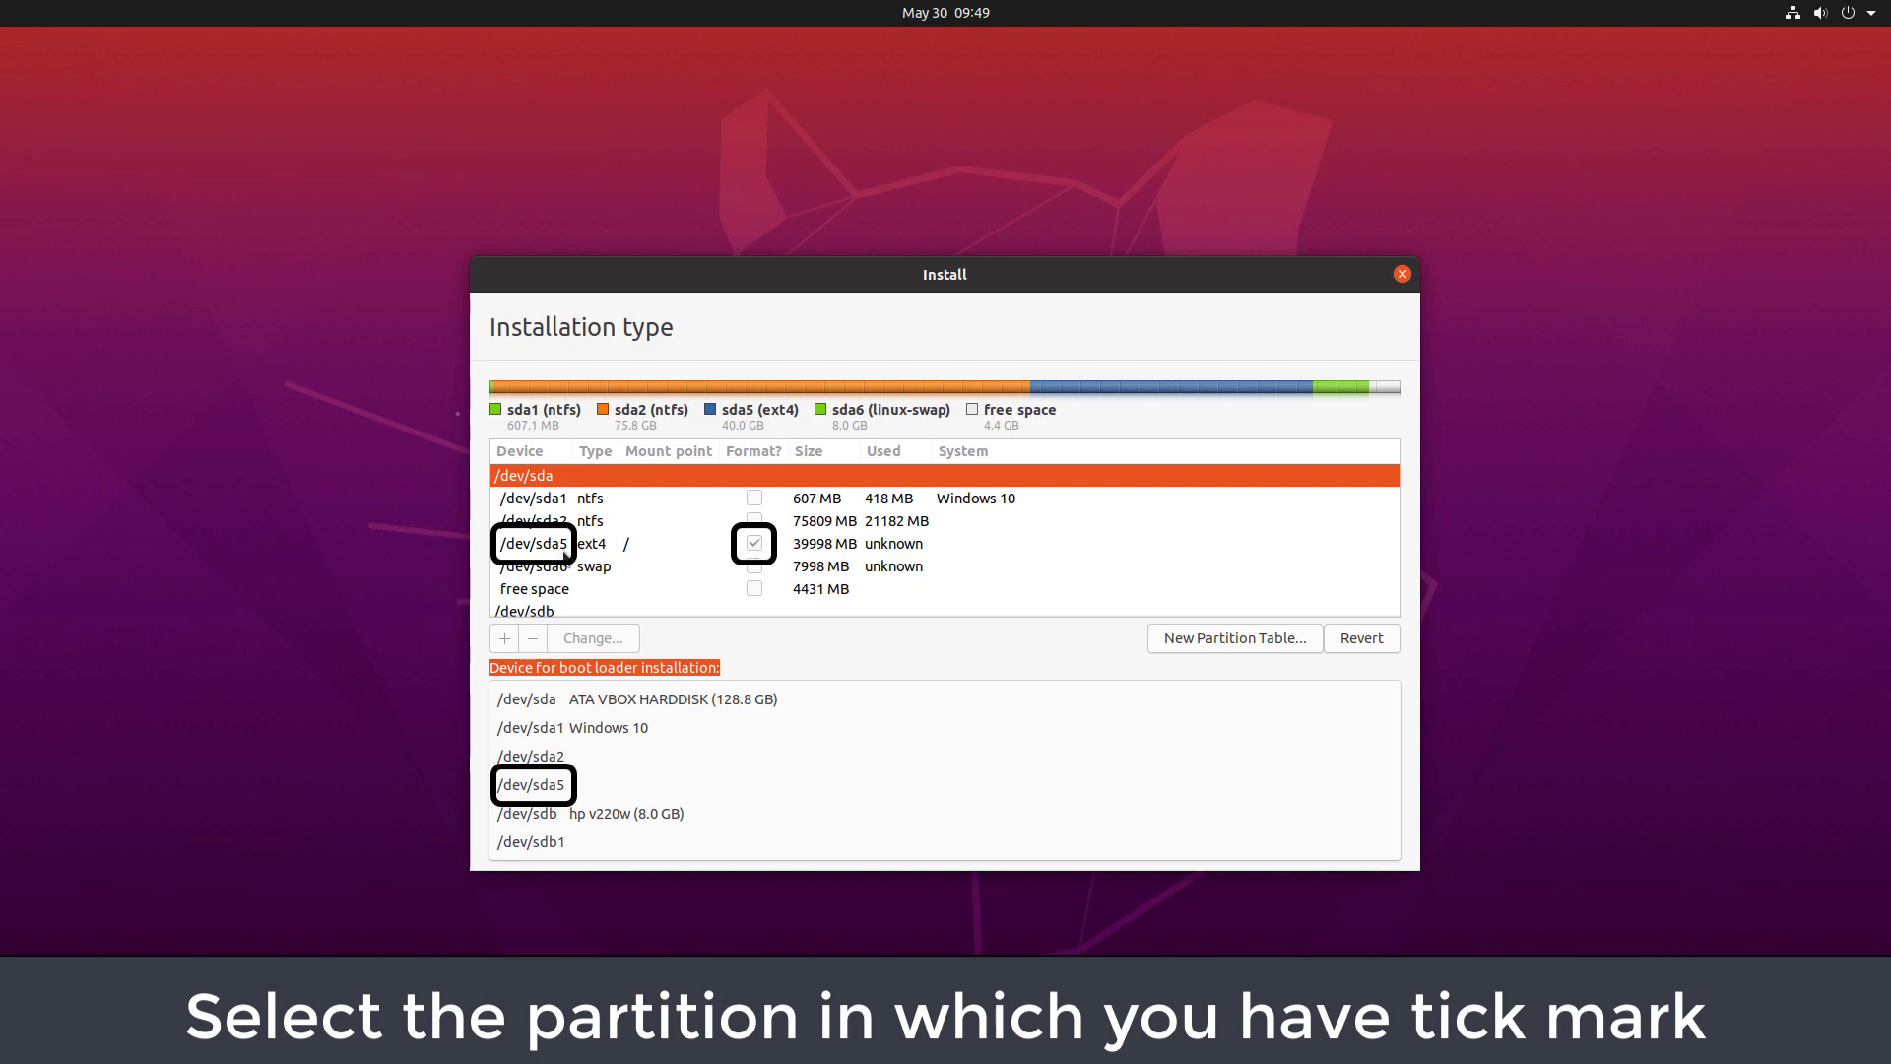
left_click(561, 788)
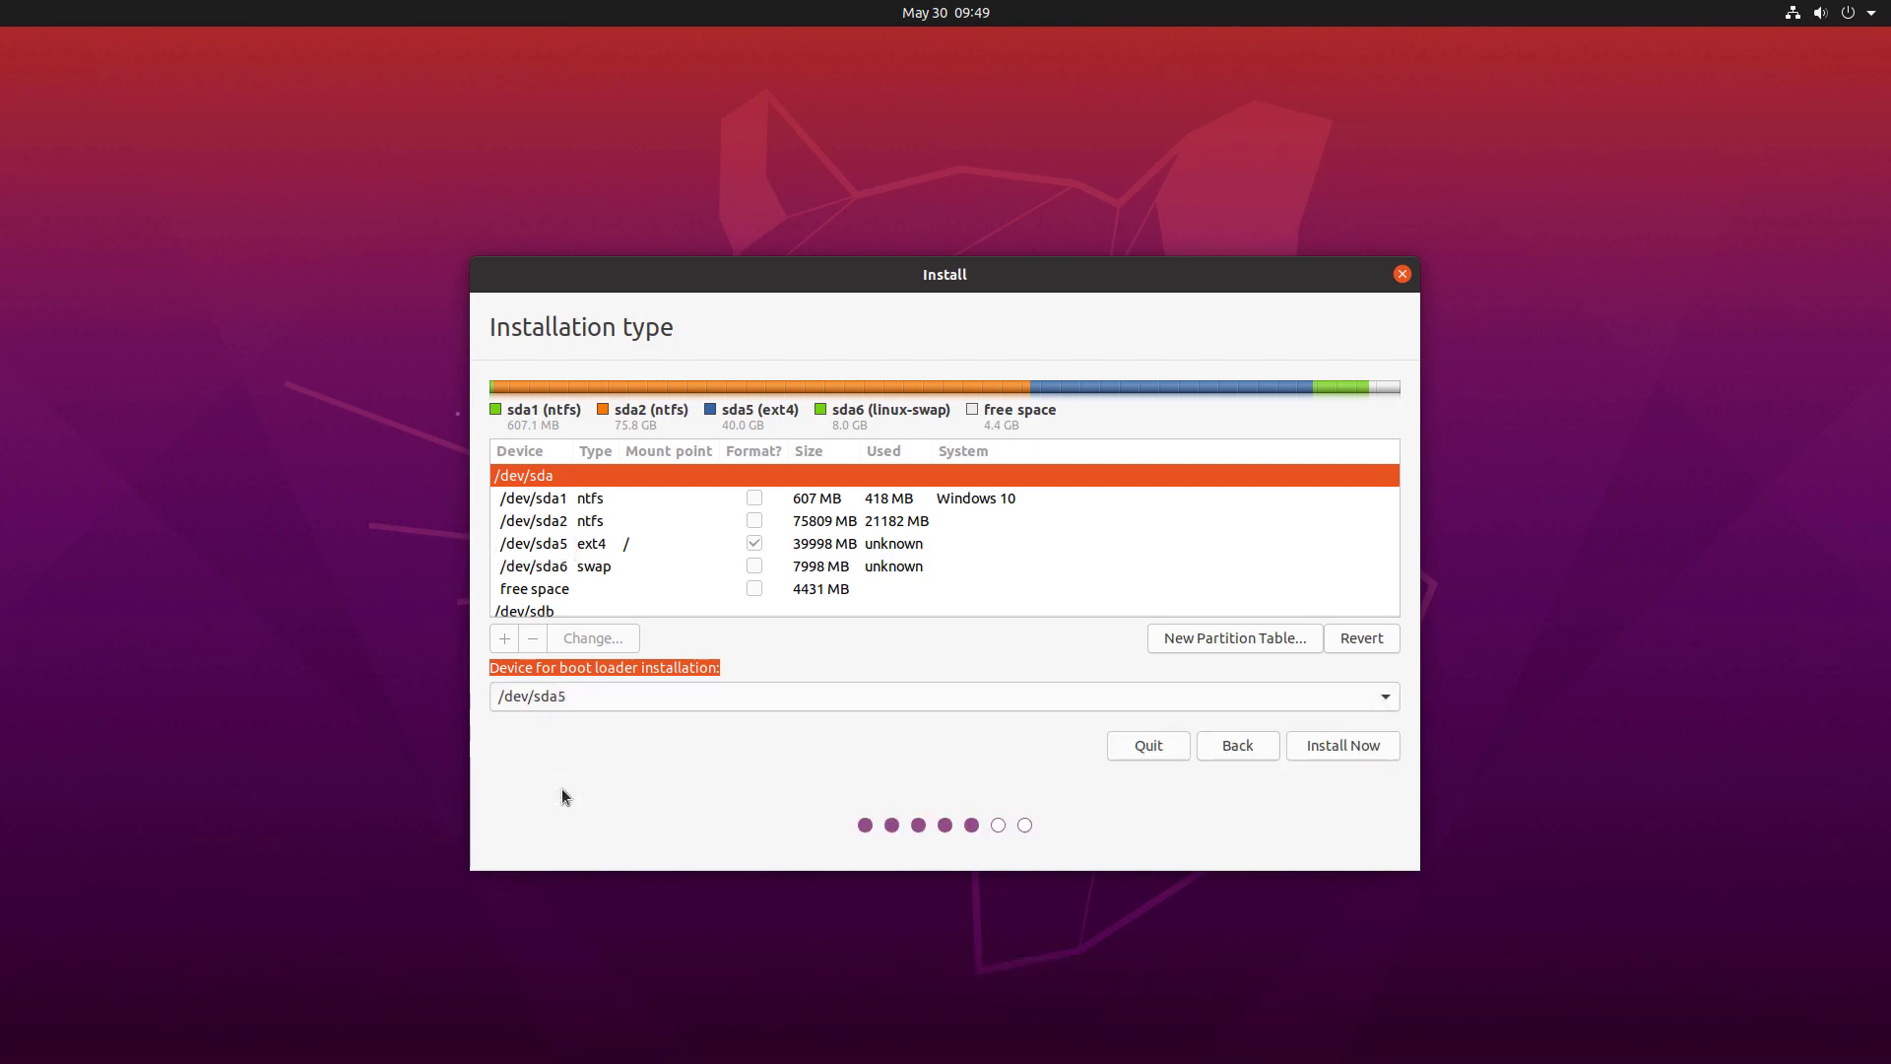
left_click(1302, 747)
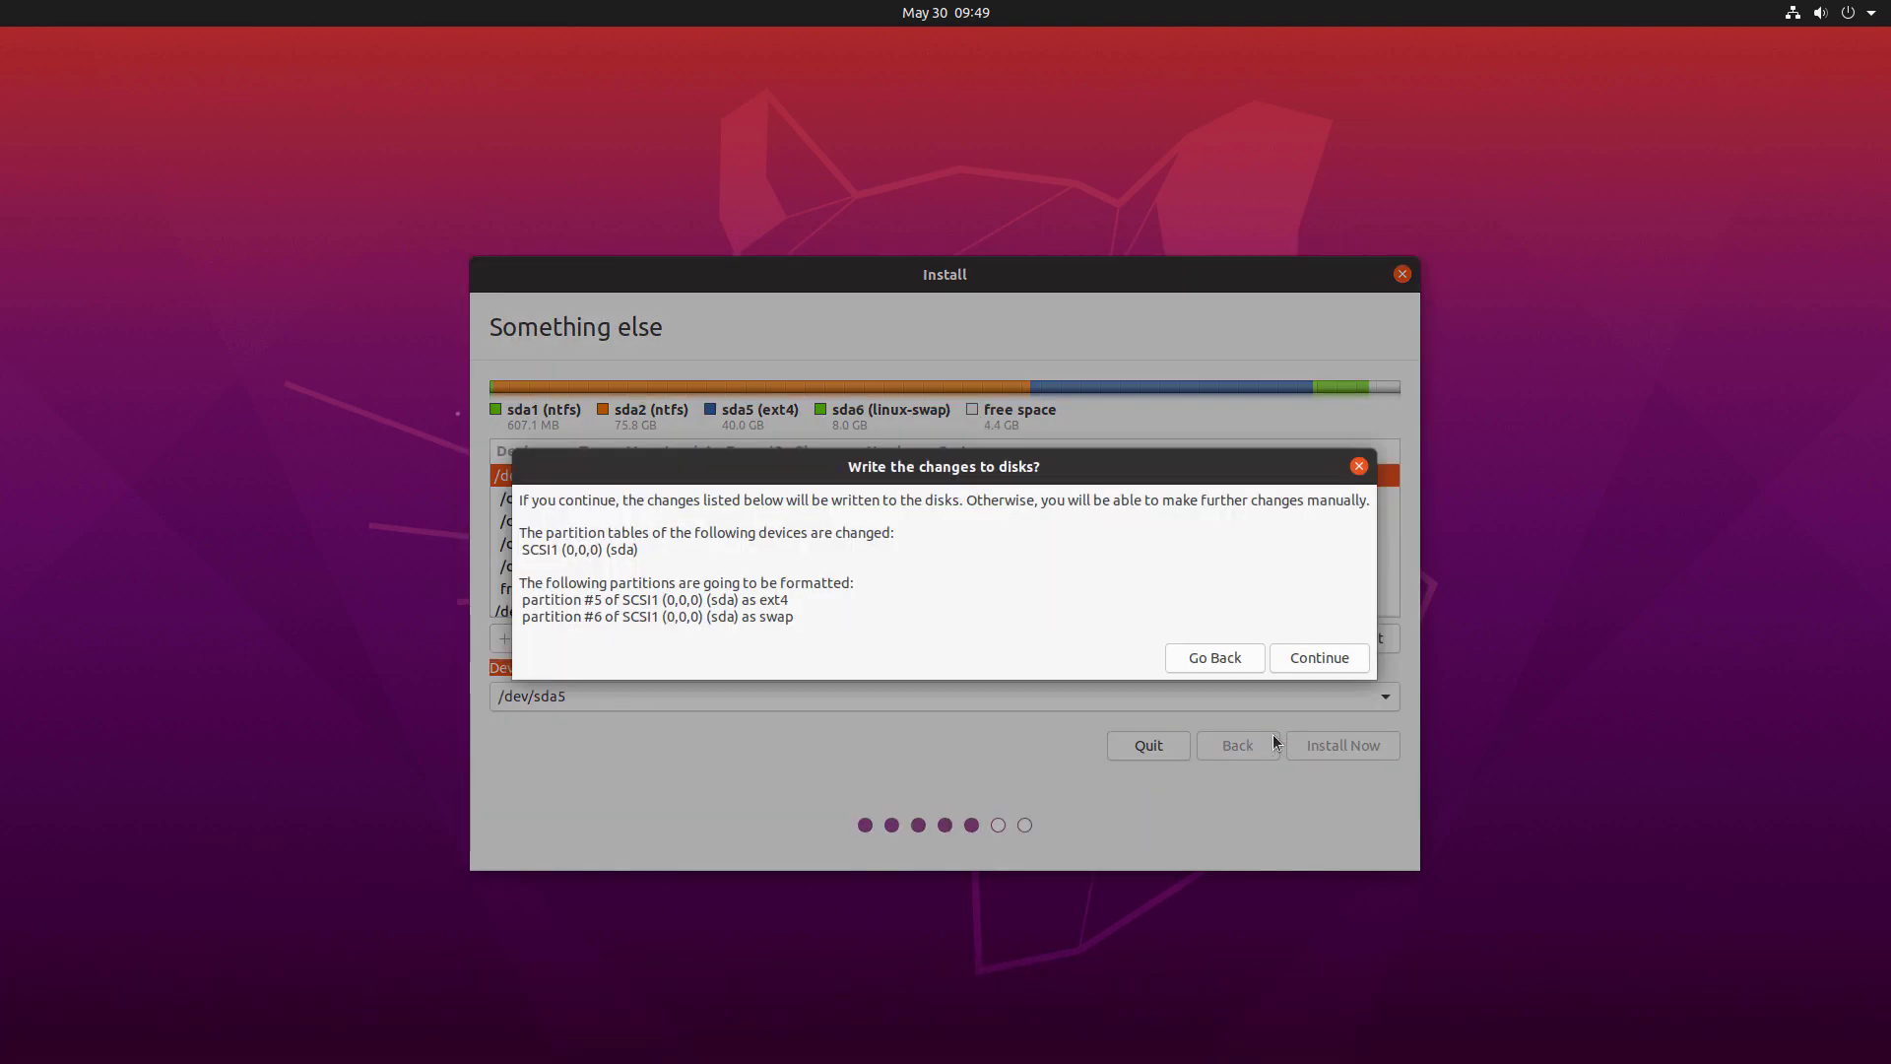
left_click(1279, 657)
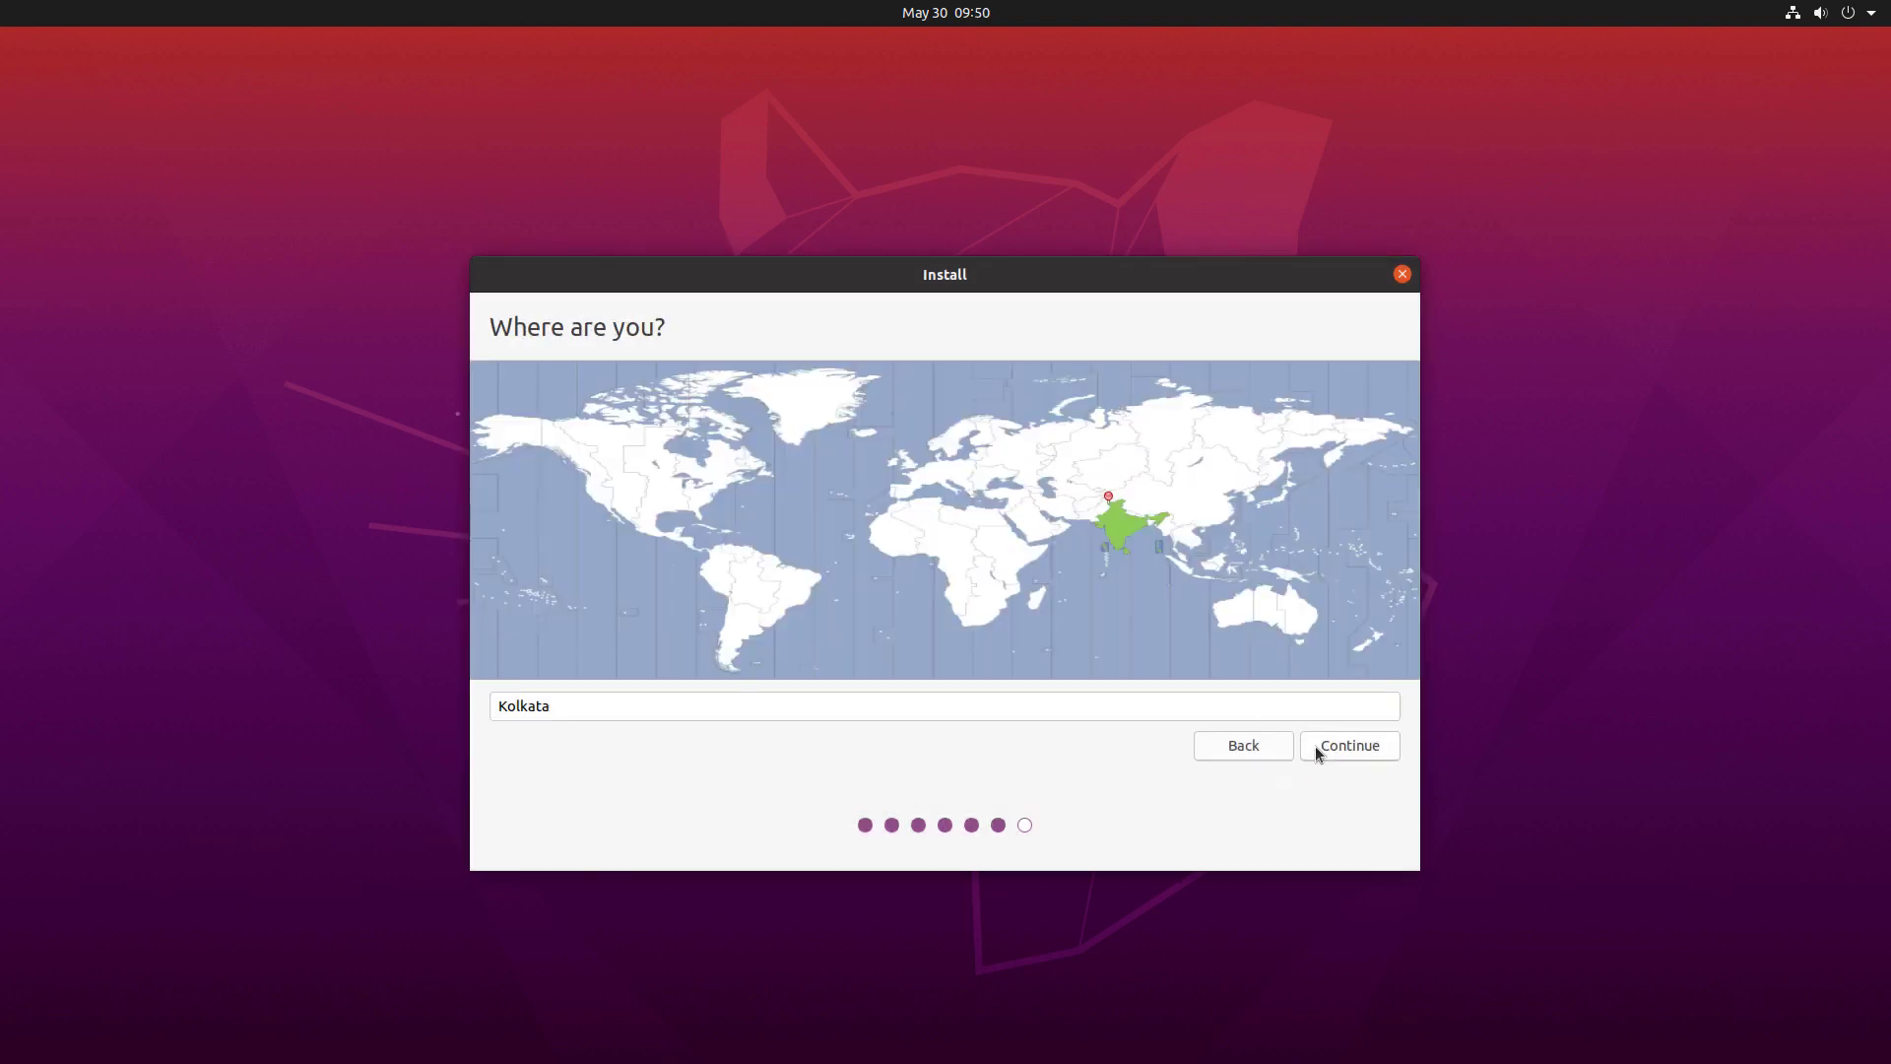
Accept Kolkata as the location, fill in the user's name and username, enter and confirm the account password, and submit the account details.
left_click(1312, 748)
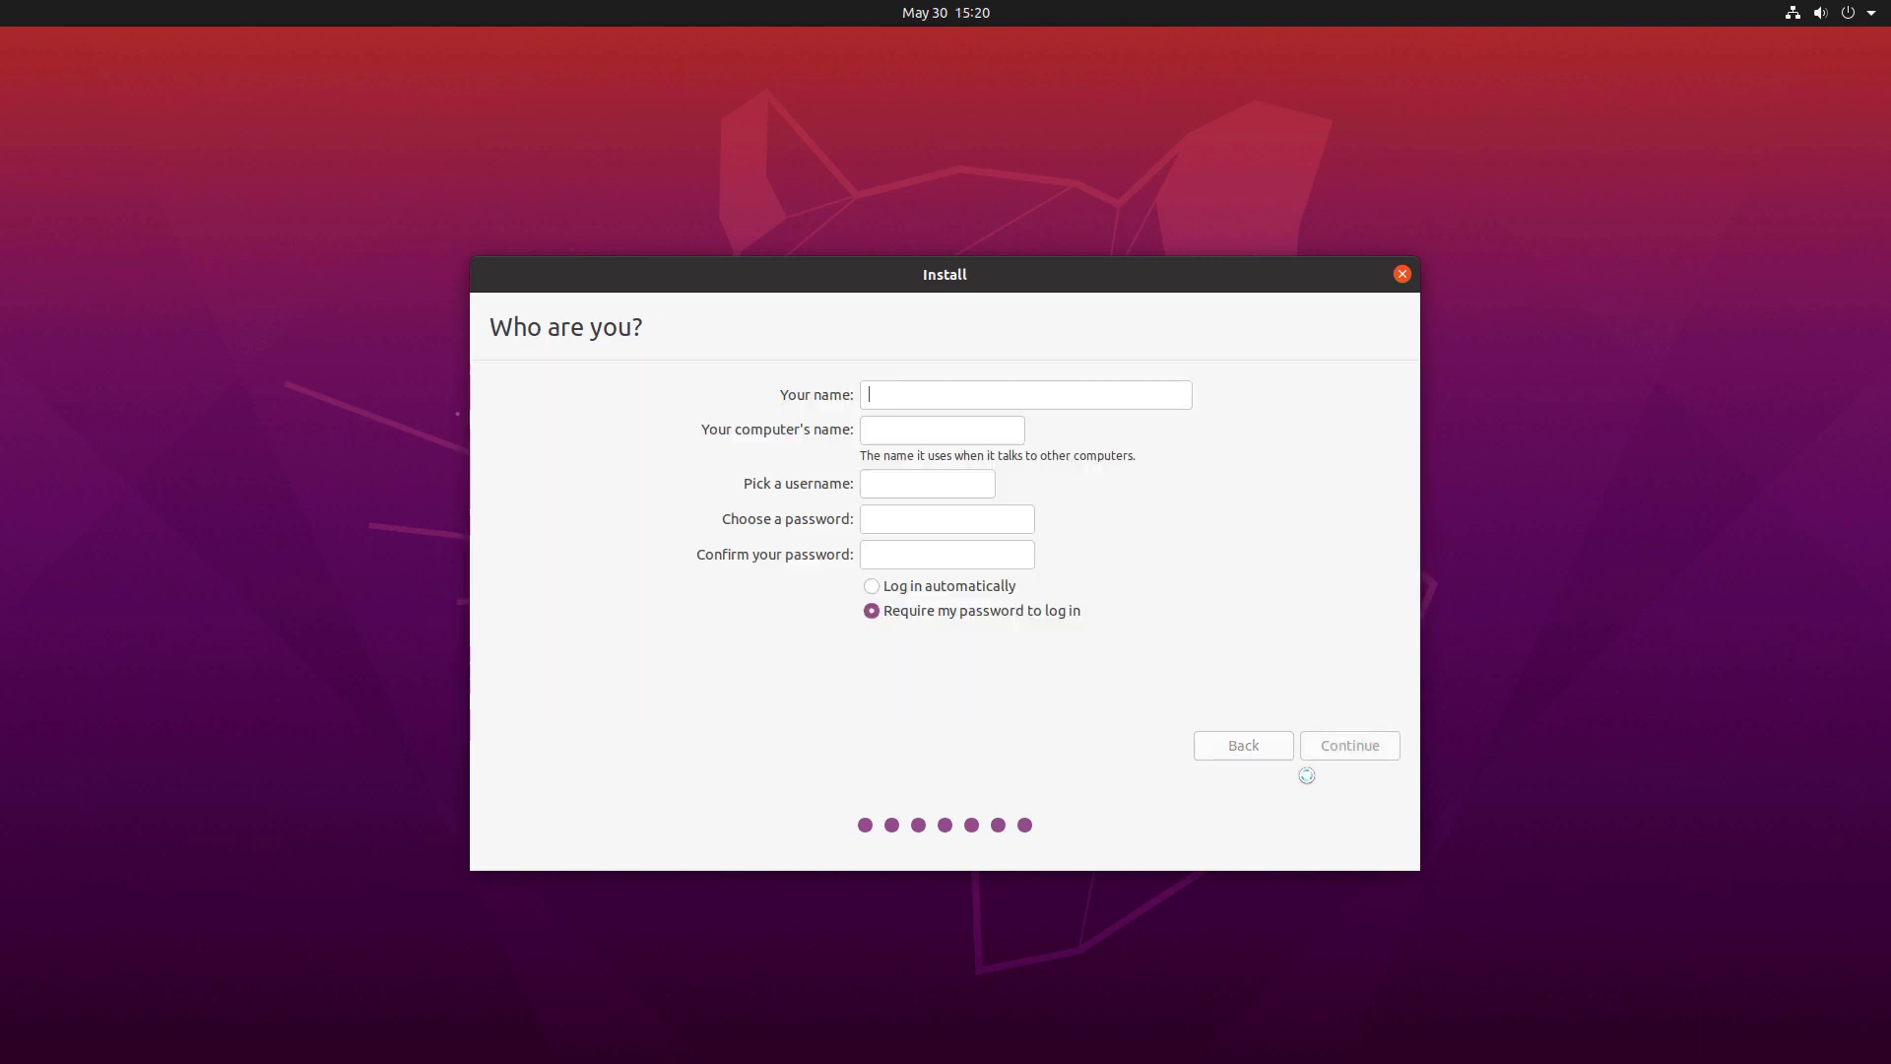
type("f&D")
left_click(935, 482)
key("BackSpace")
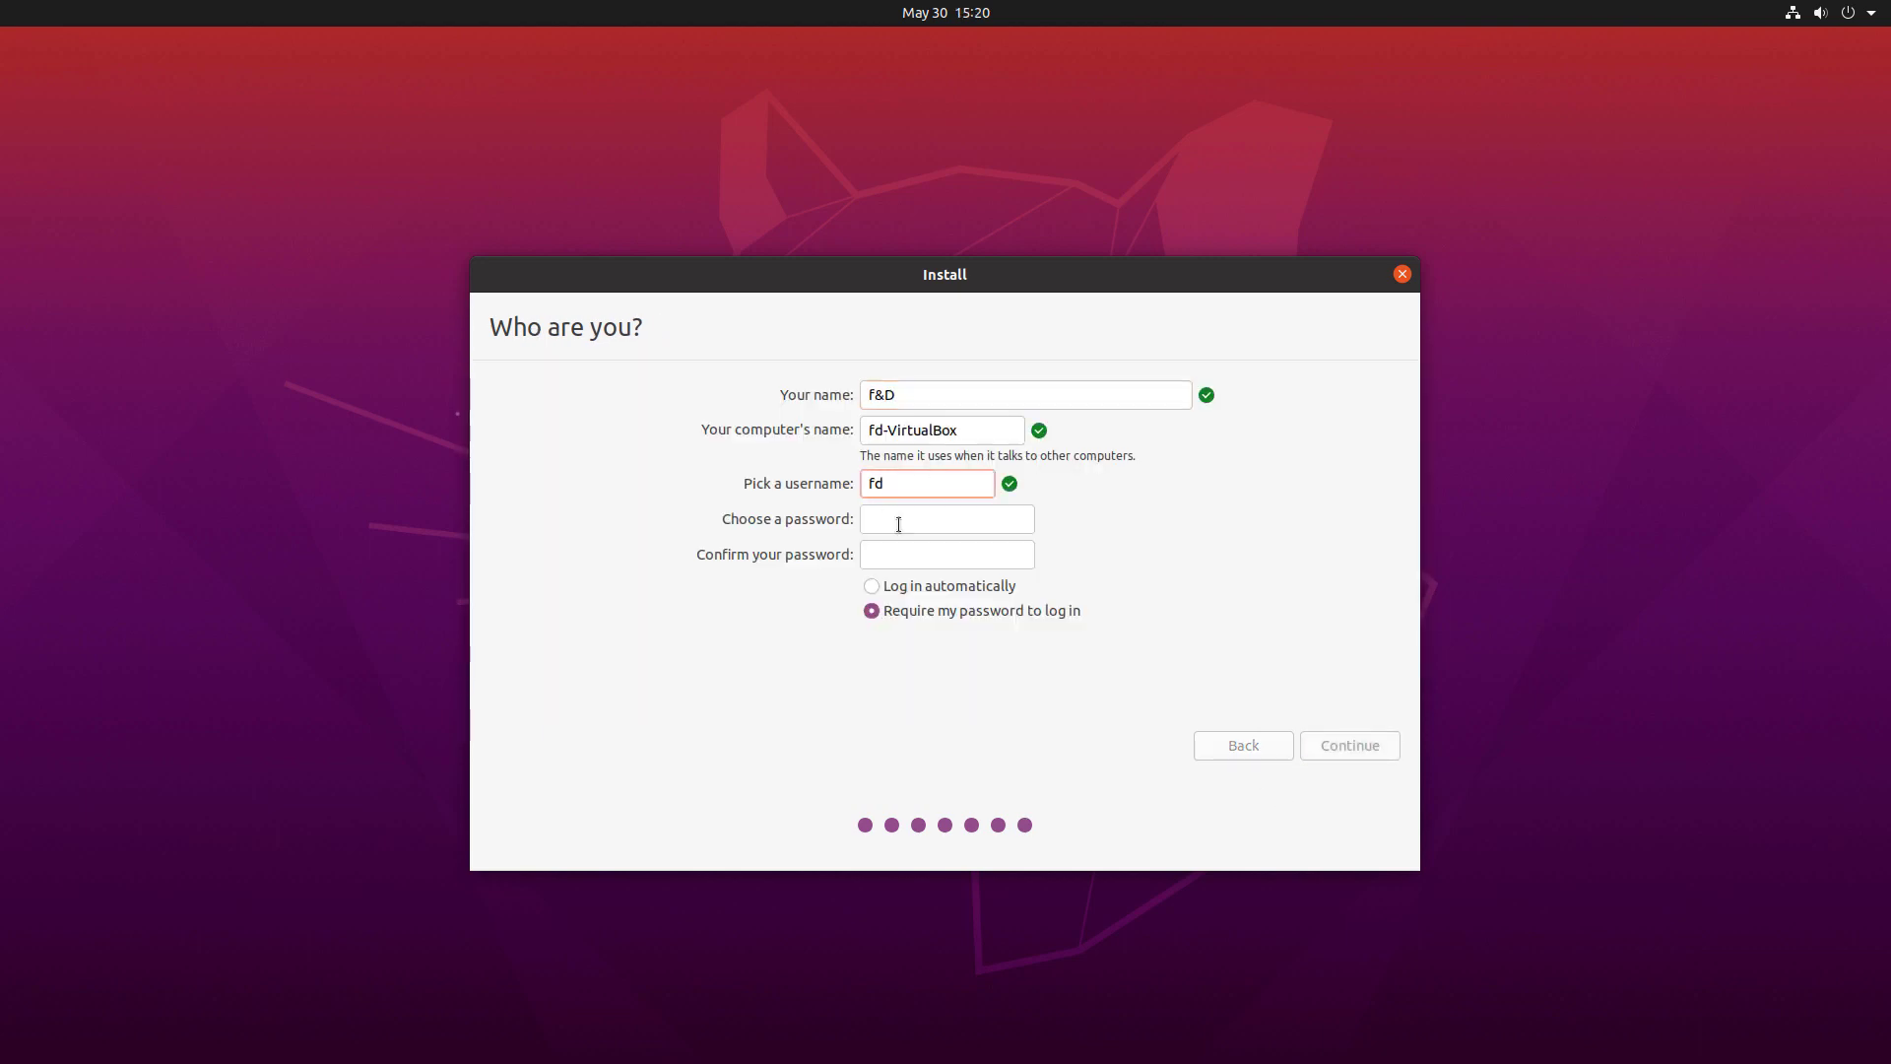
type("andd")
left_click(1014, 519)
type("**********")
left_click(922, 558)
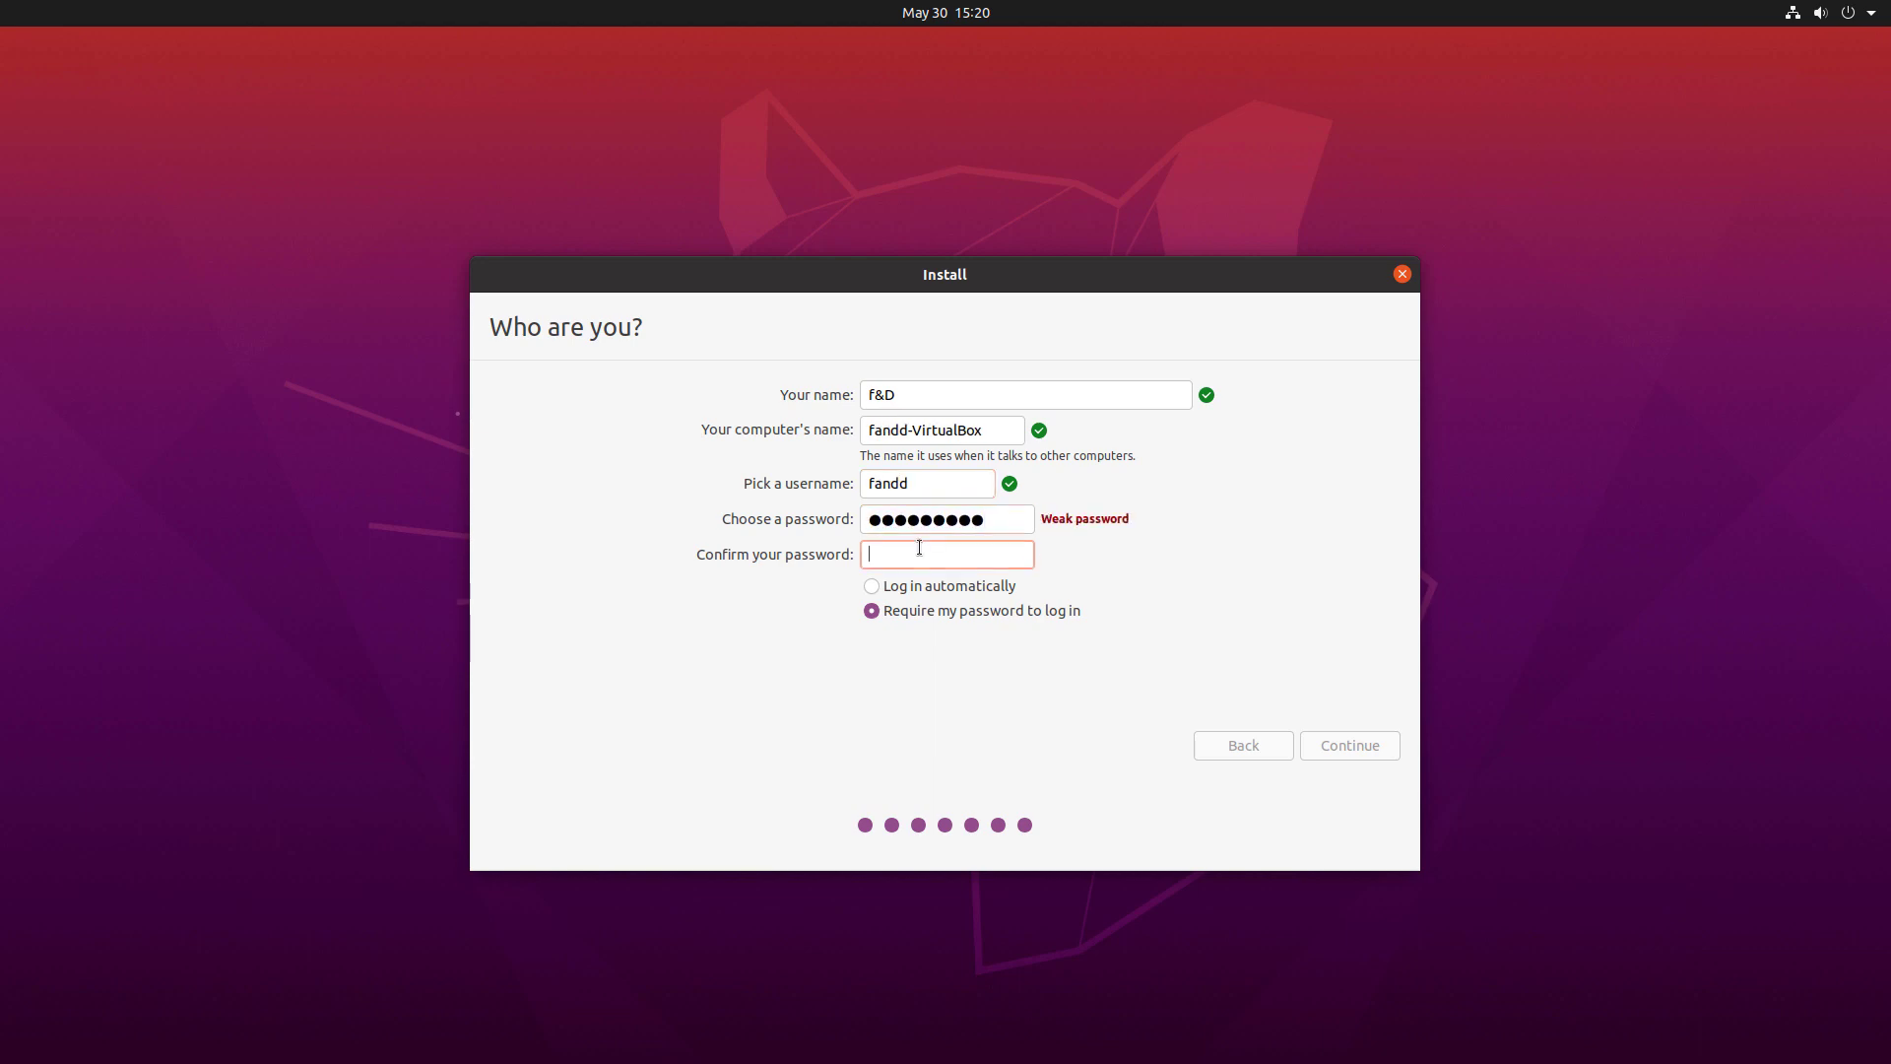
type("**********")
left_click(1309, 745)
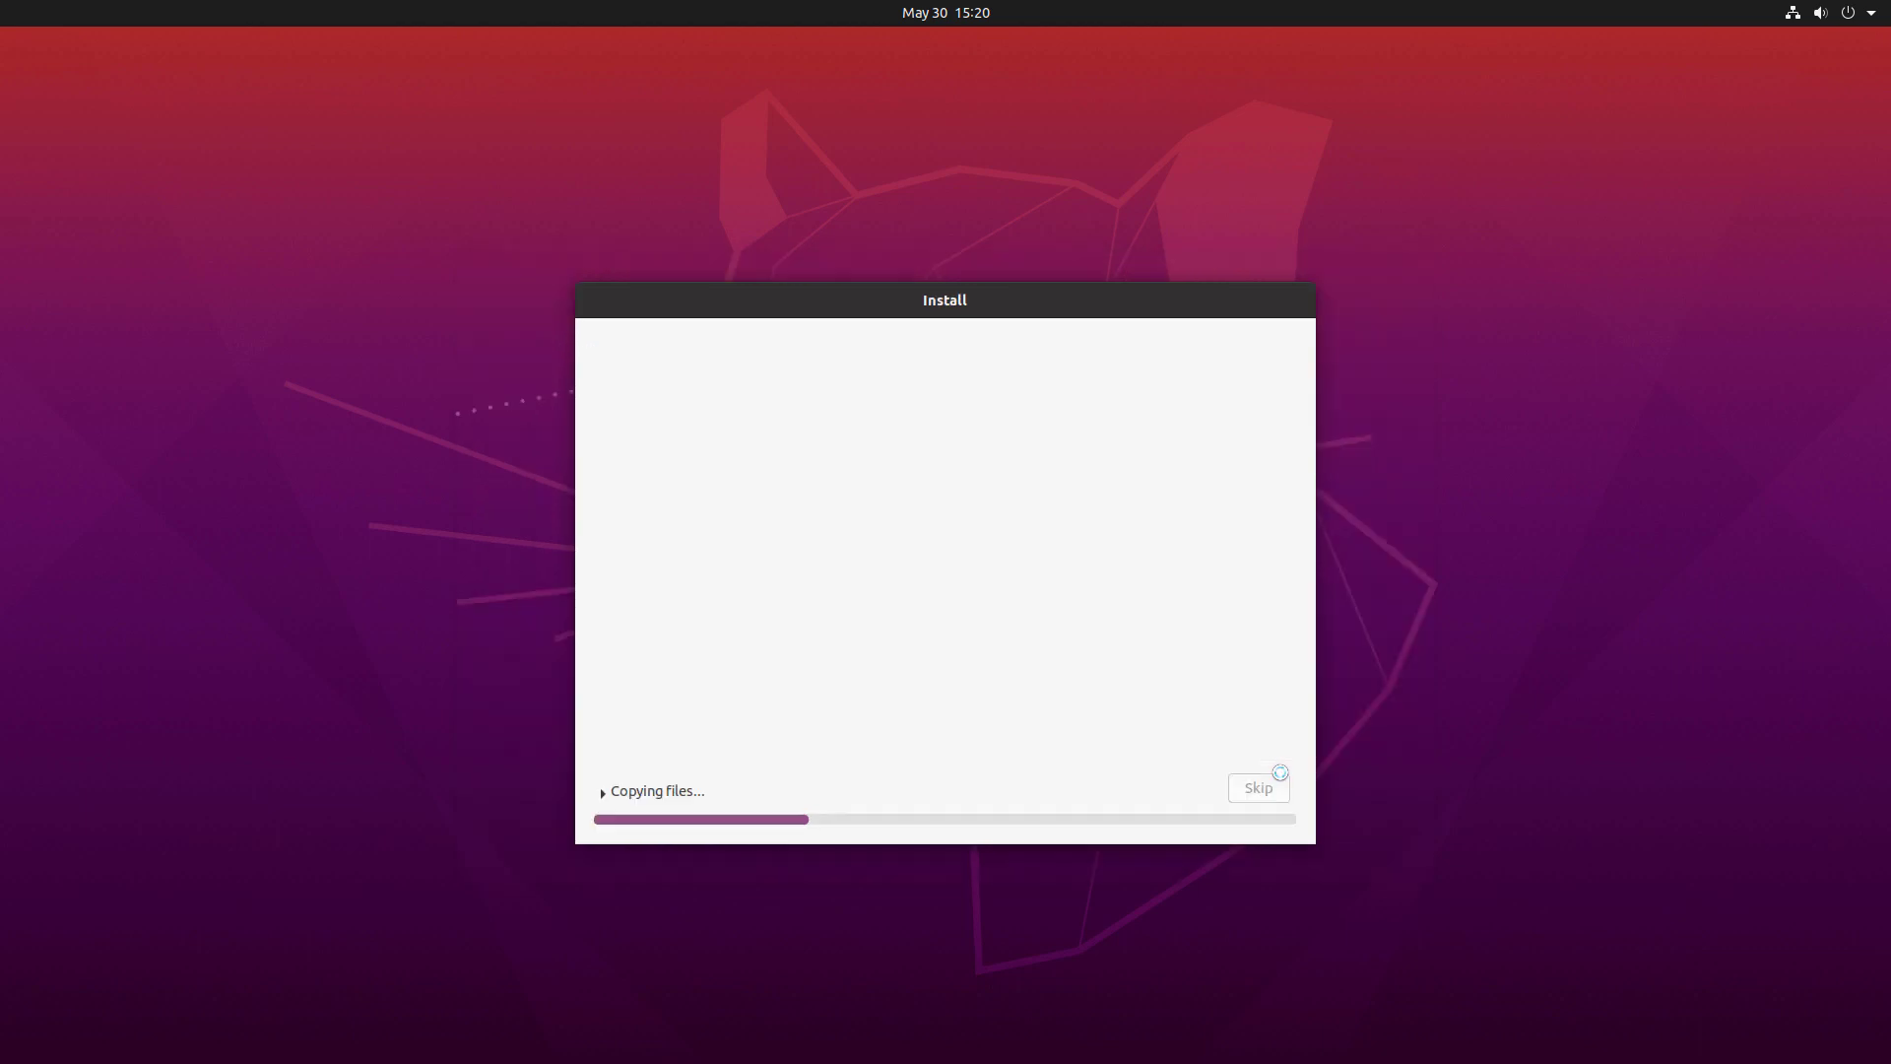
Expand the file copying details, restart the computer once installation is complete, and confirm that the installation medium is removed.
left_click(706, 791)
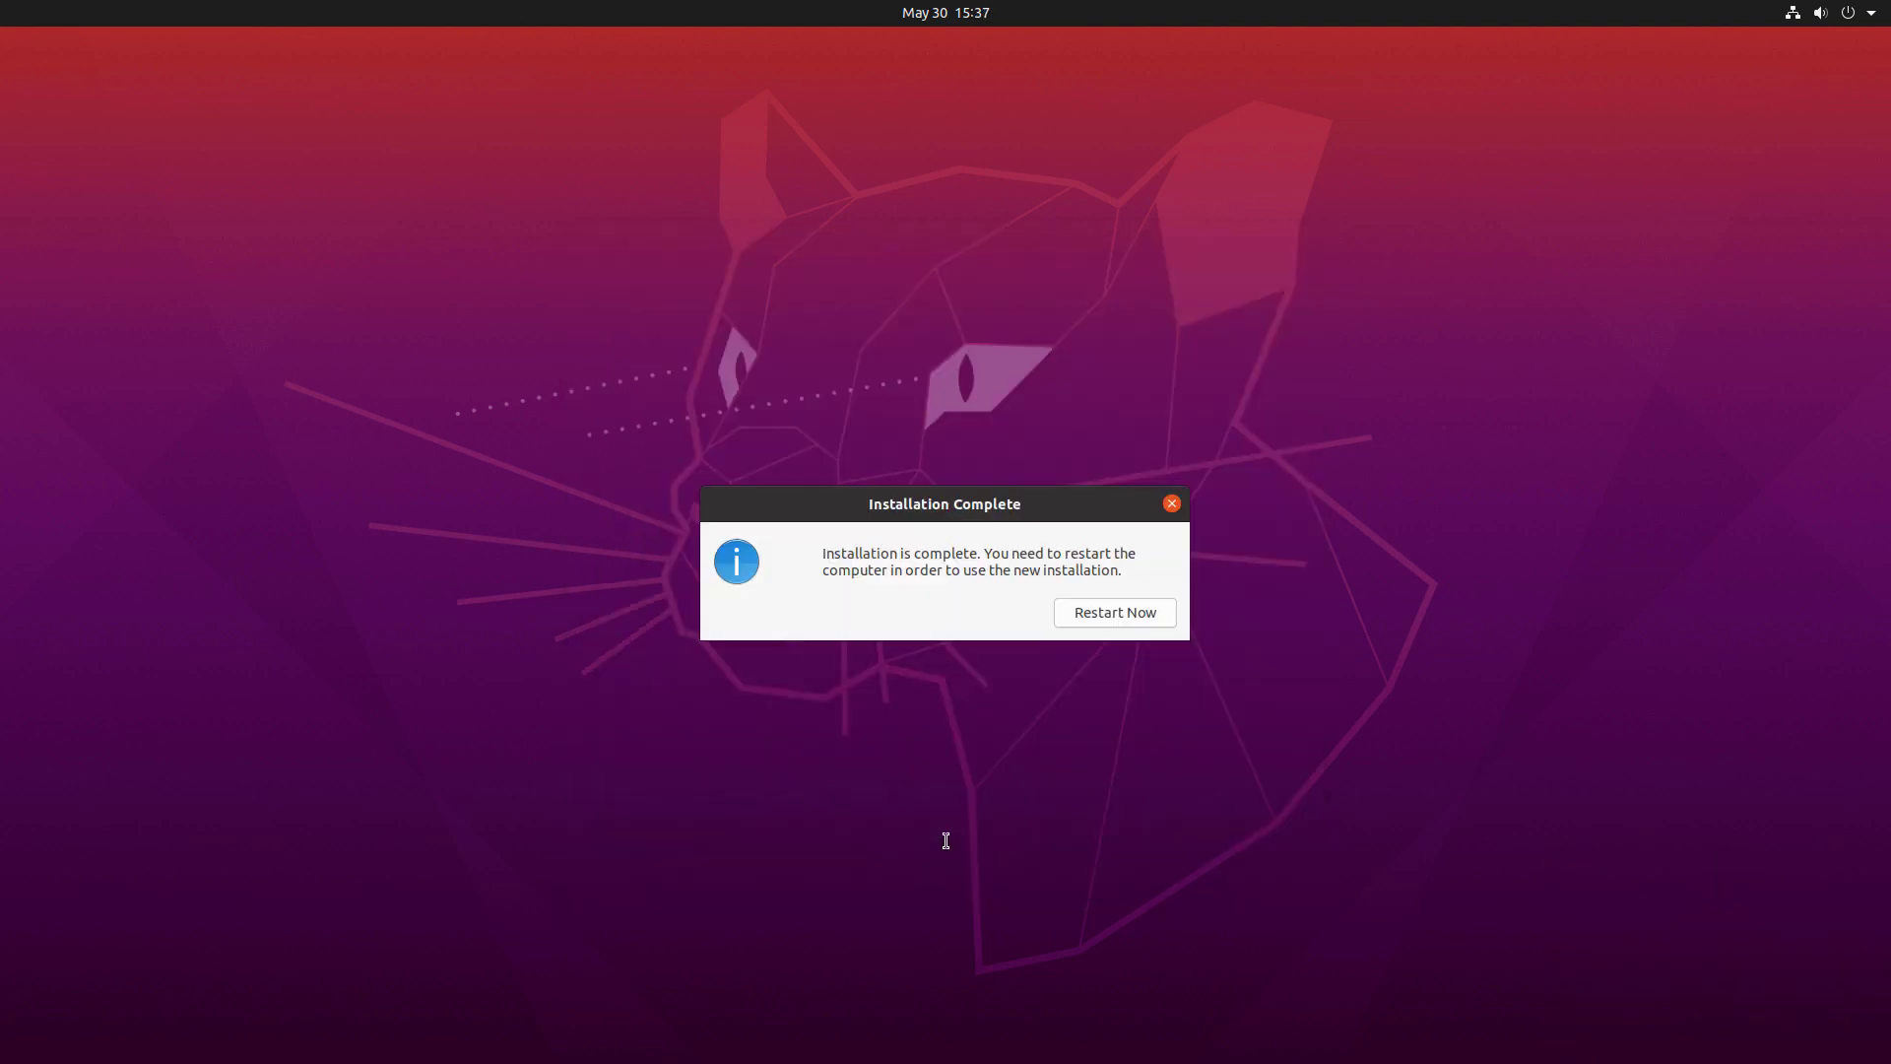
left_click(1118, 618)
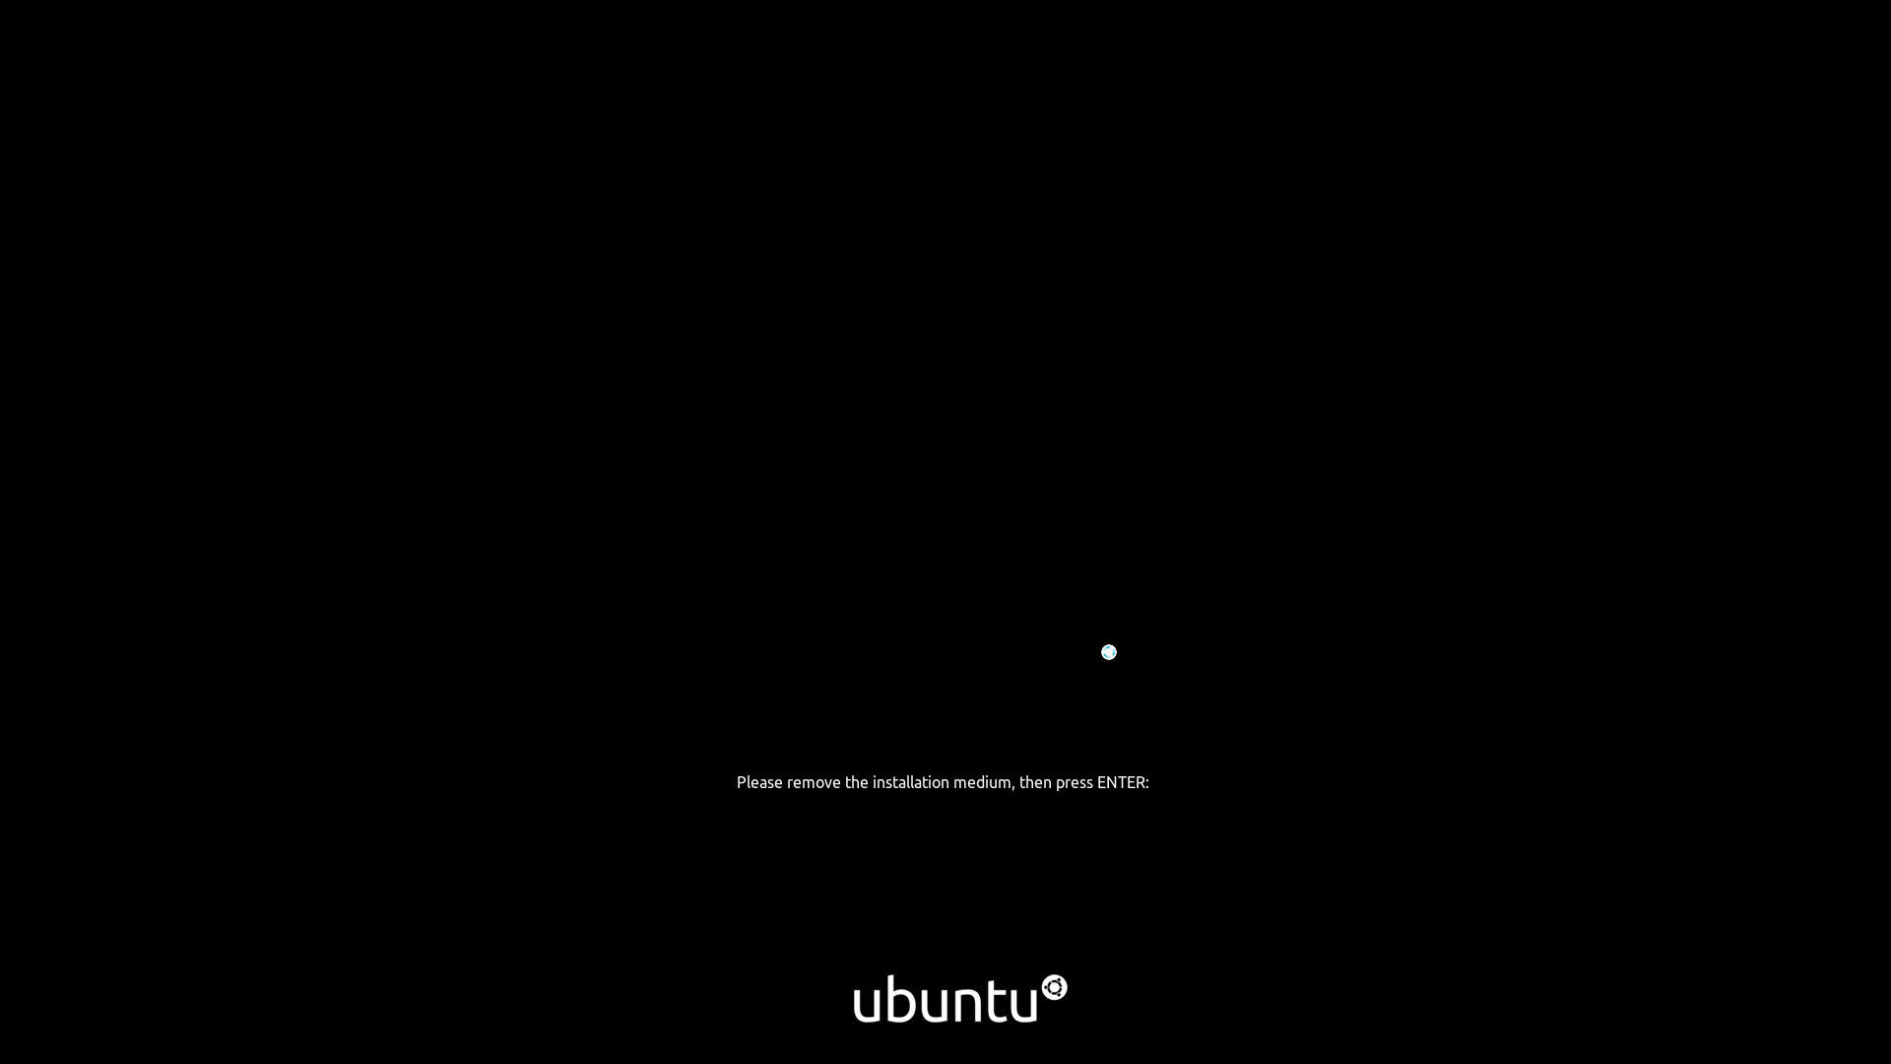
key("Return")
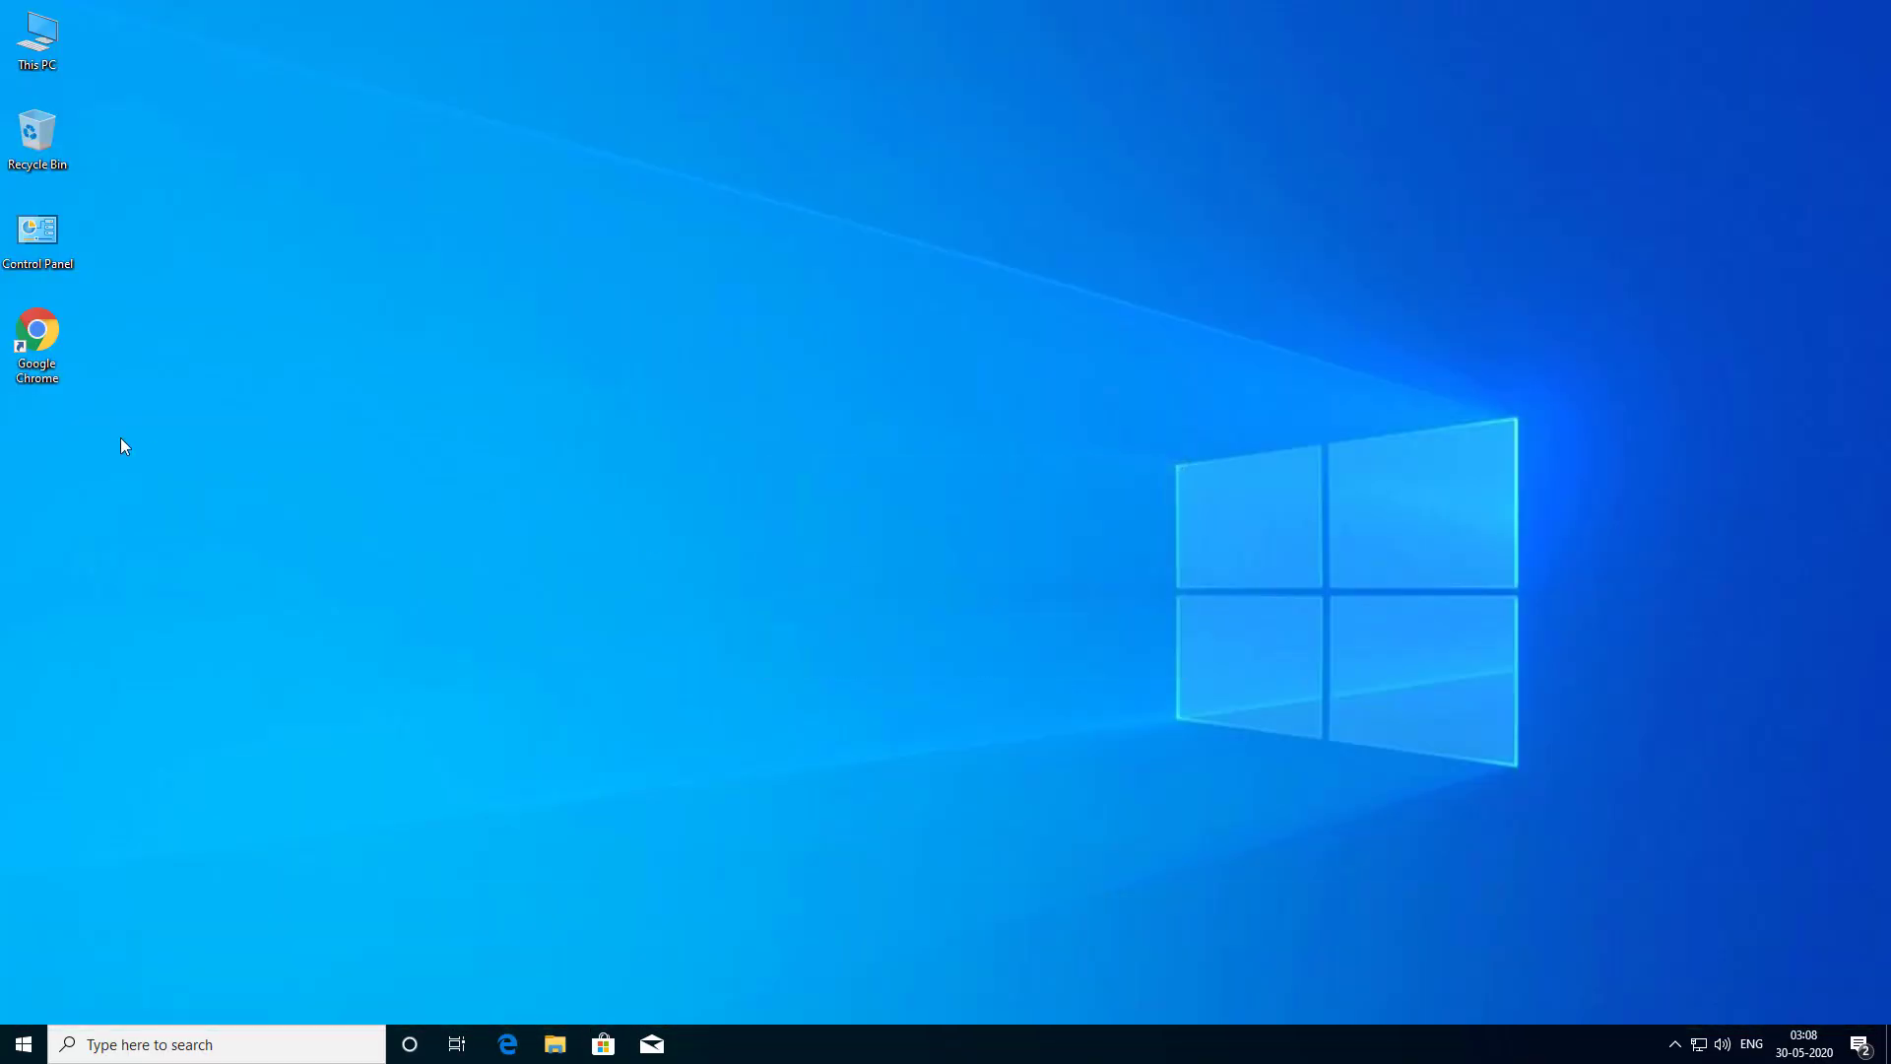
Open Google Chrome in a maximized window and search the web for "easybcd download".
double_click(43, 347)
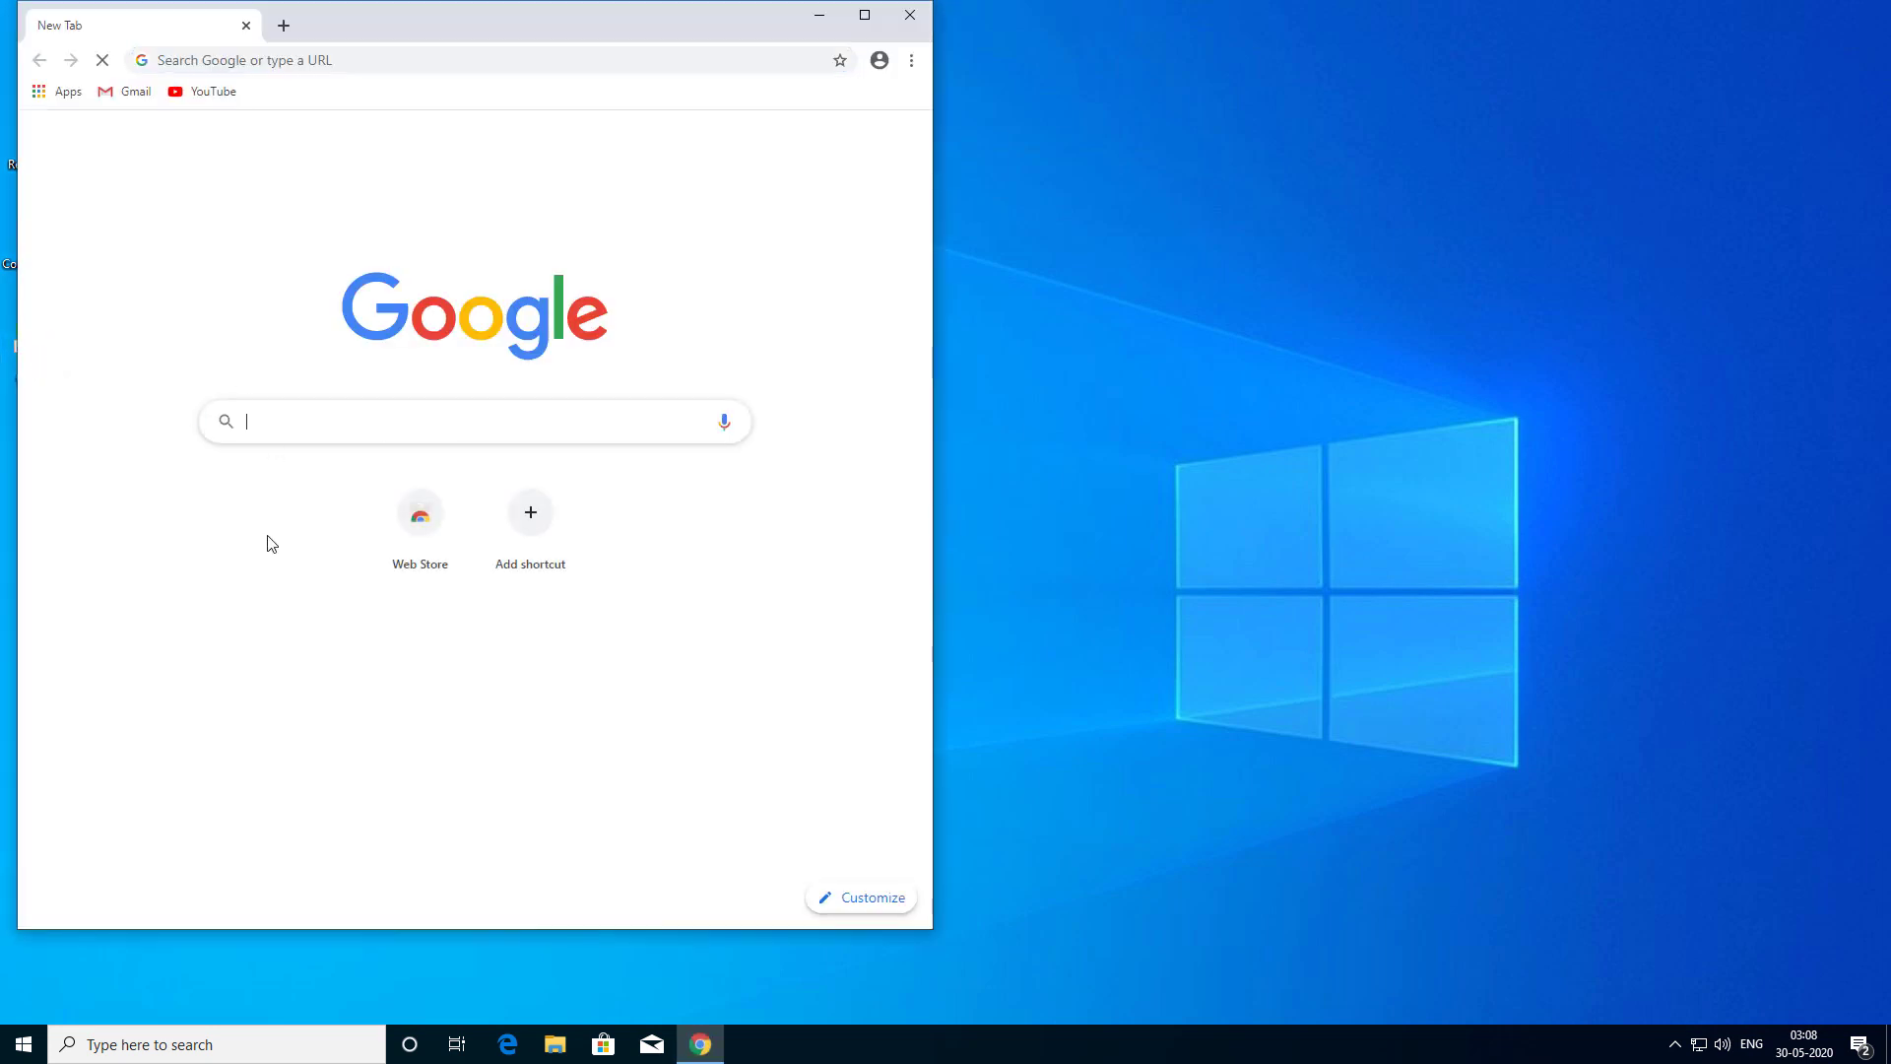
left_click(865, 15)
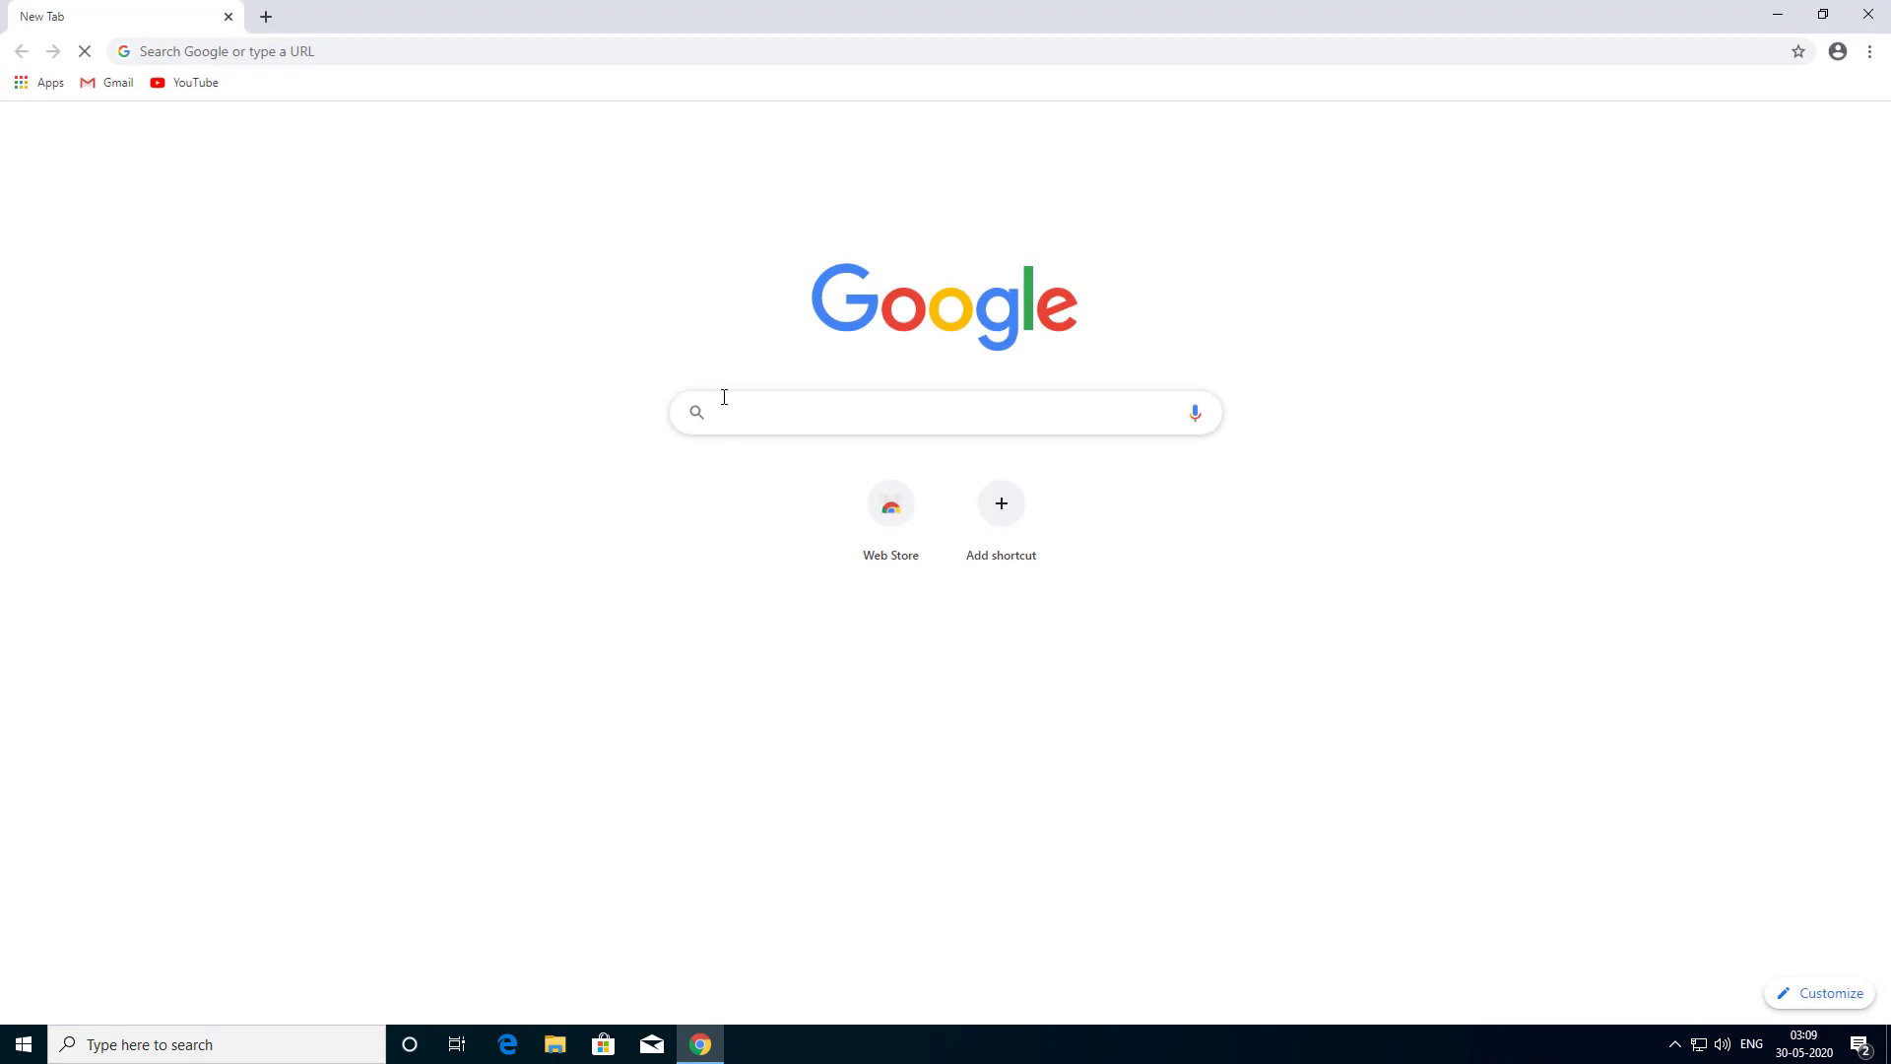
type("easybcd")
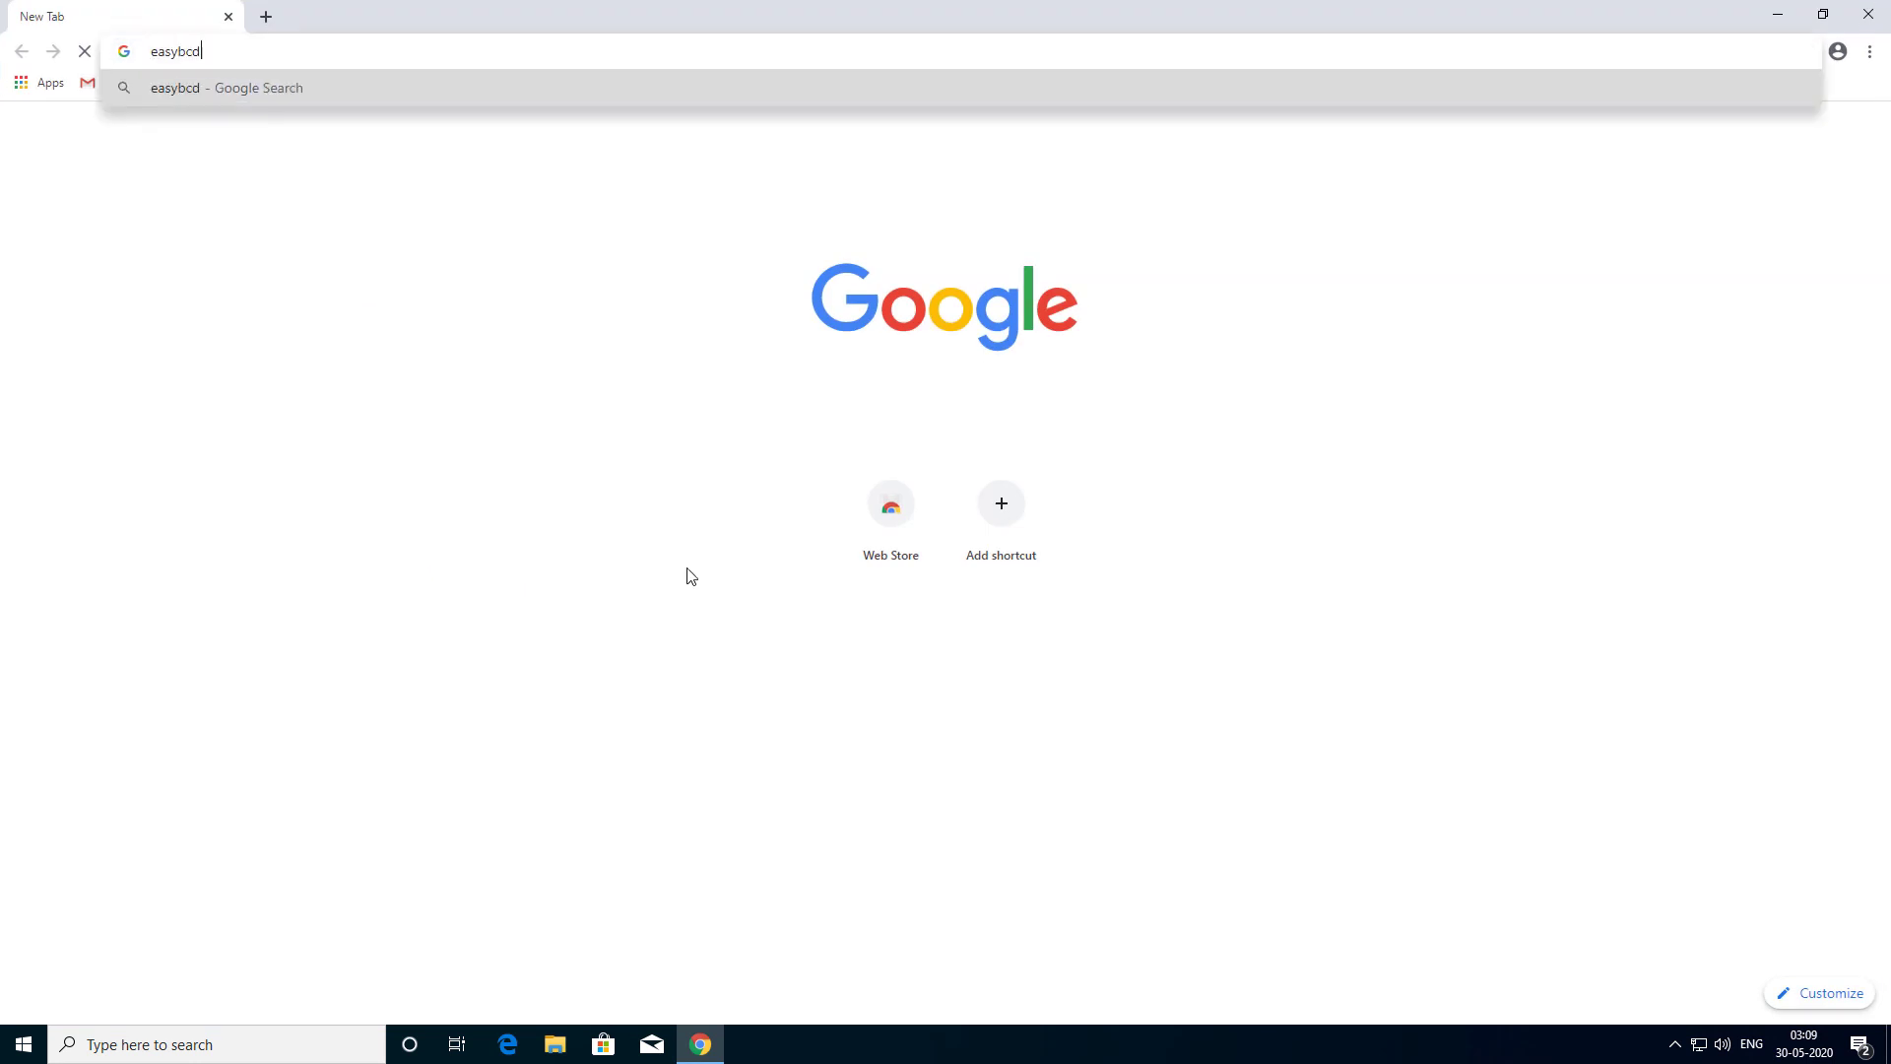
type(" download")
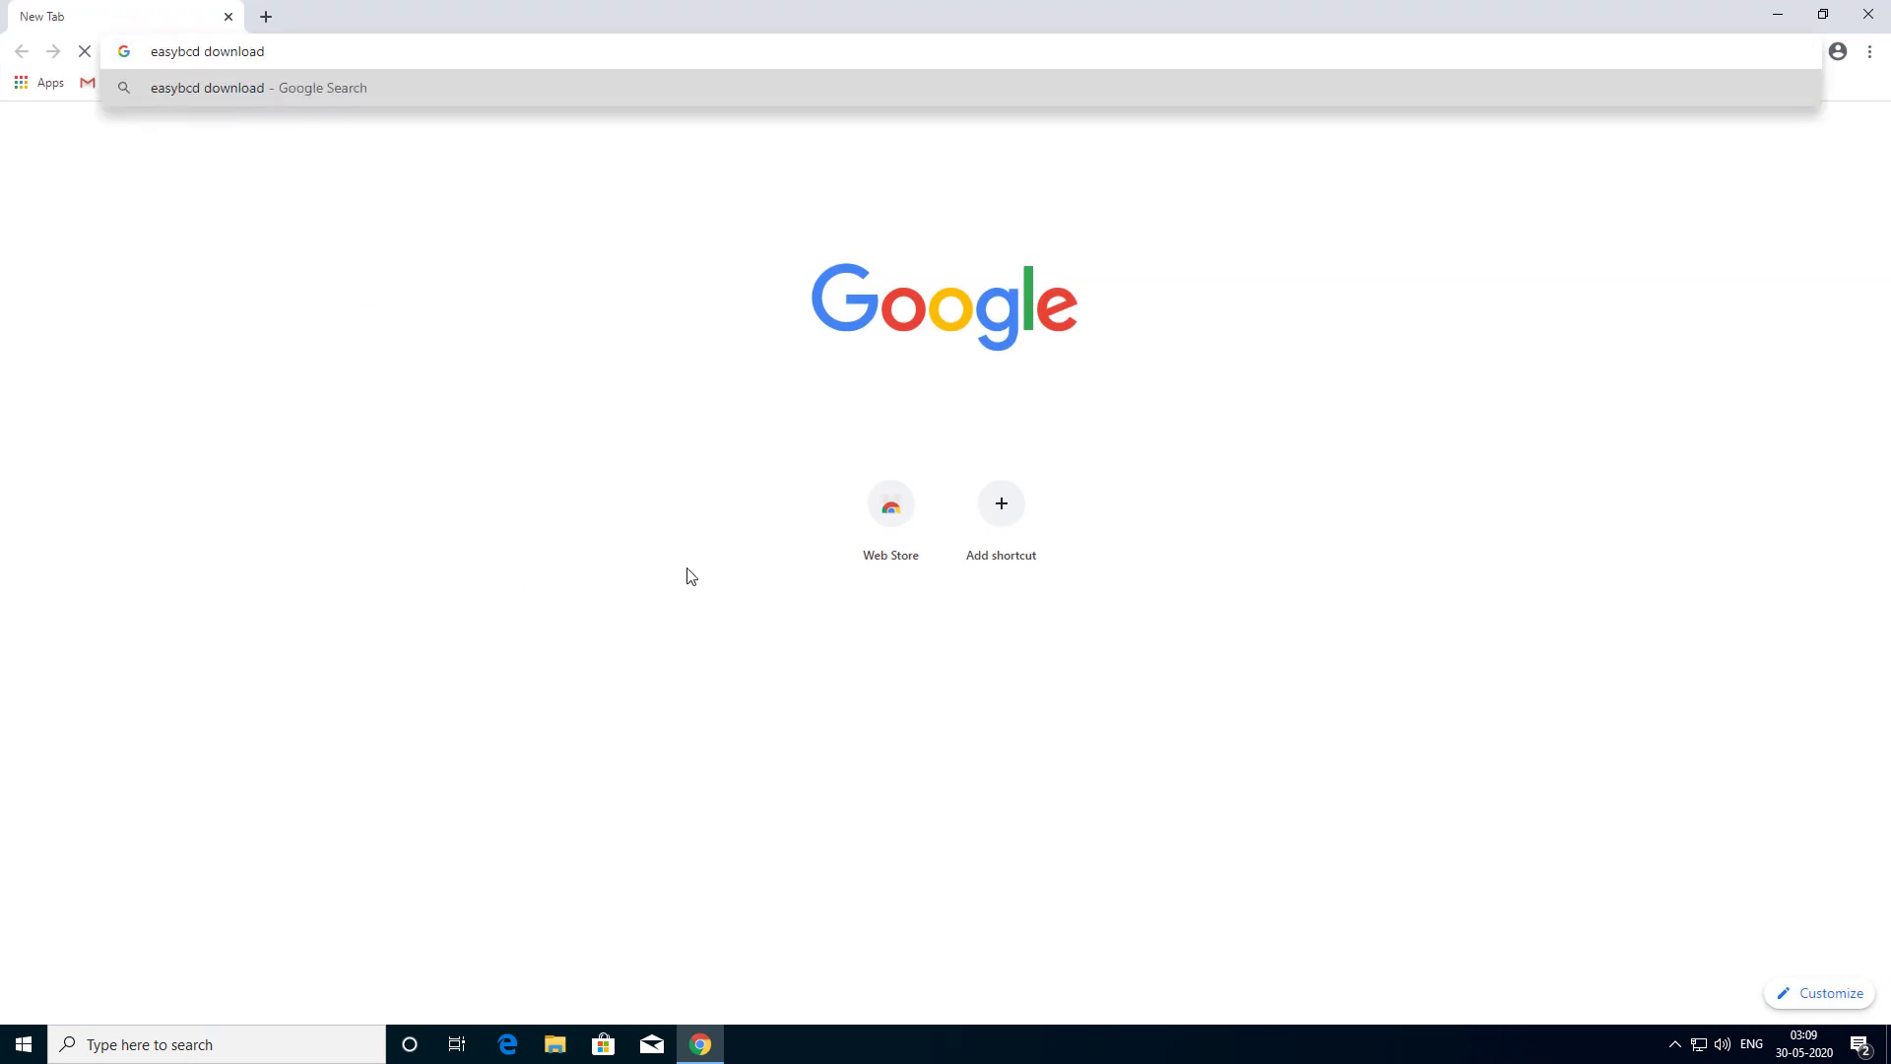
key("Return")
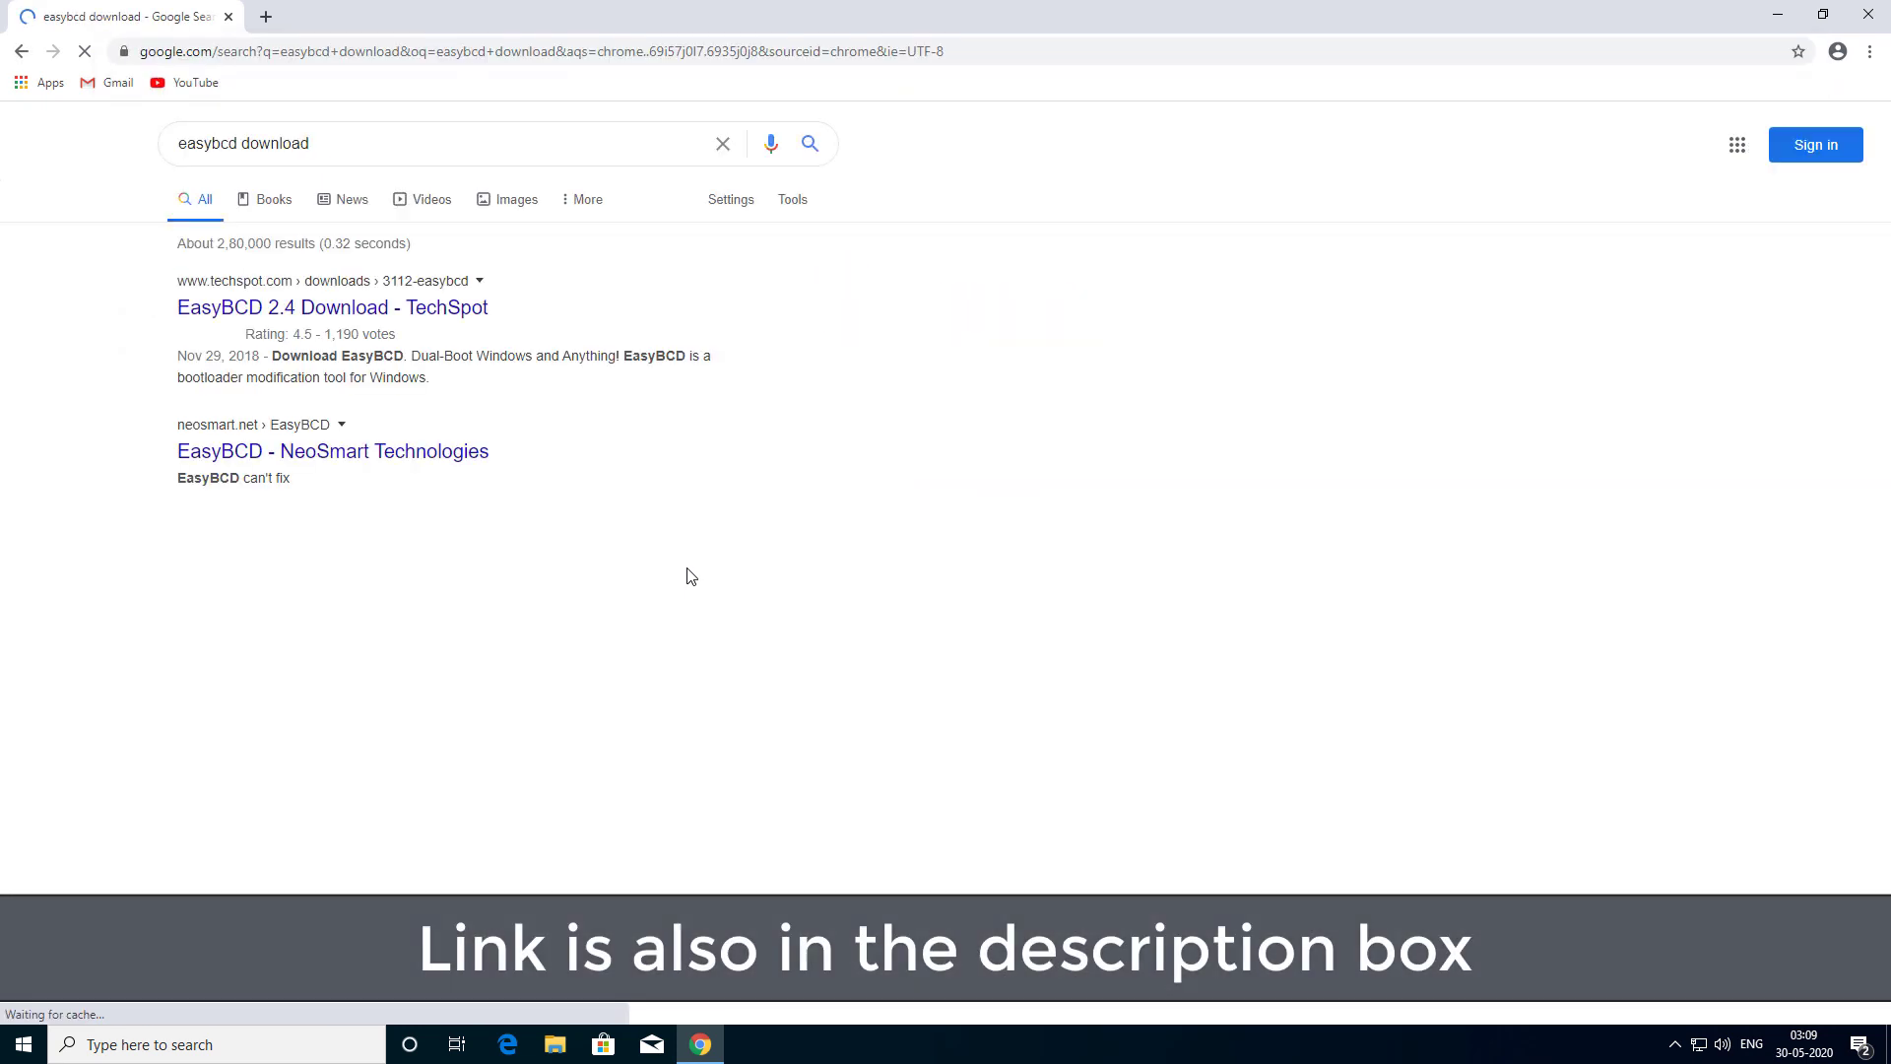
Download EasyBCD 2.4 from the TechSpot result and show the downloaded installer in its folder.
left_click(335, 313)
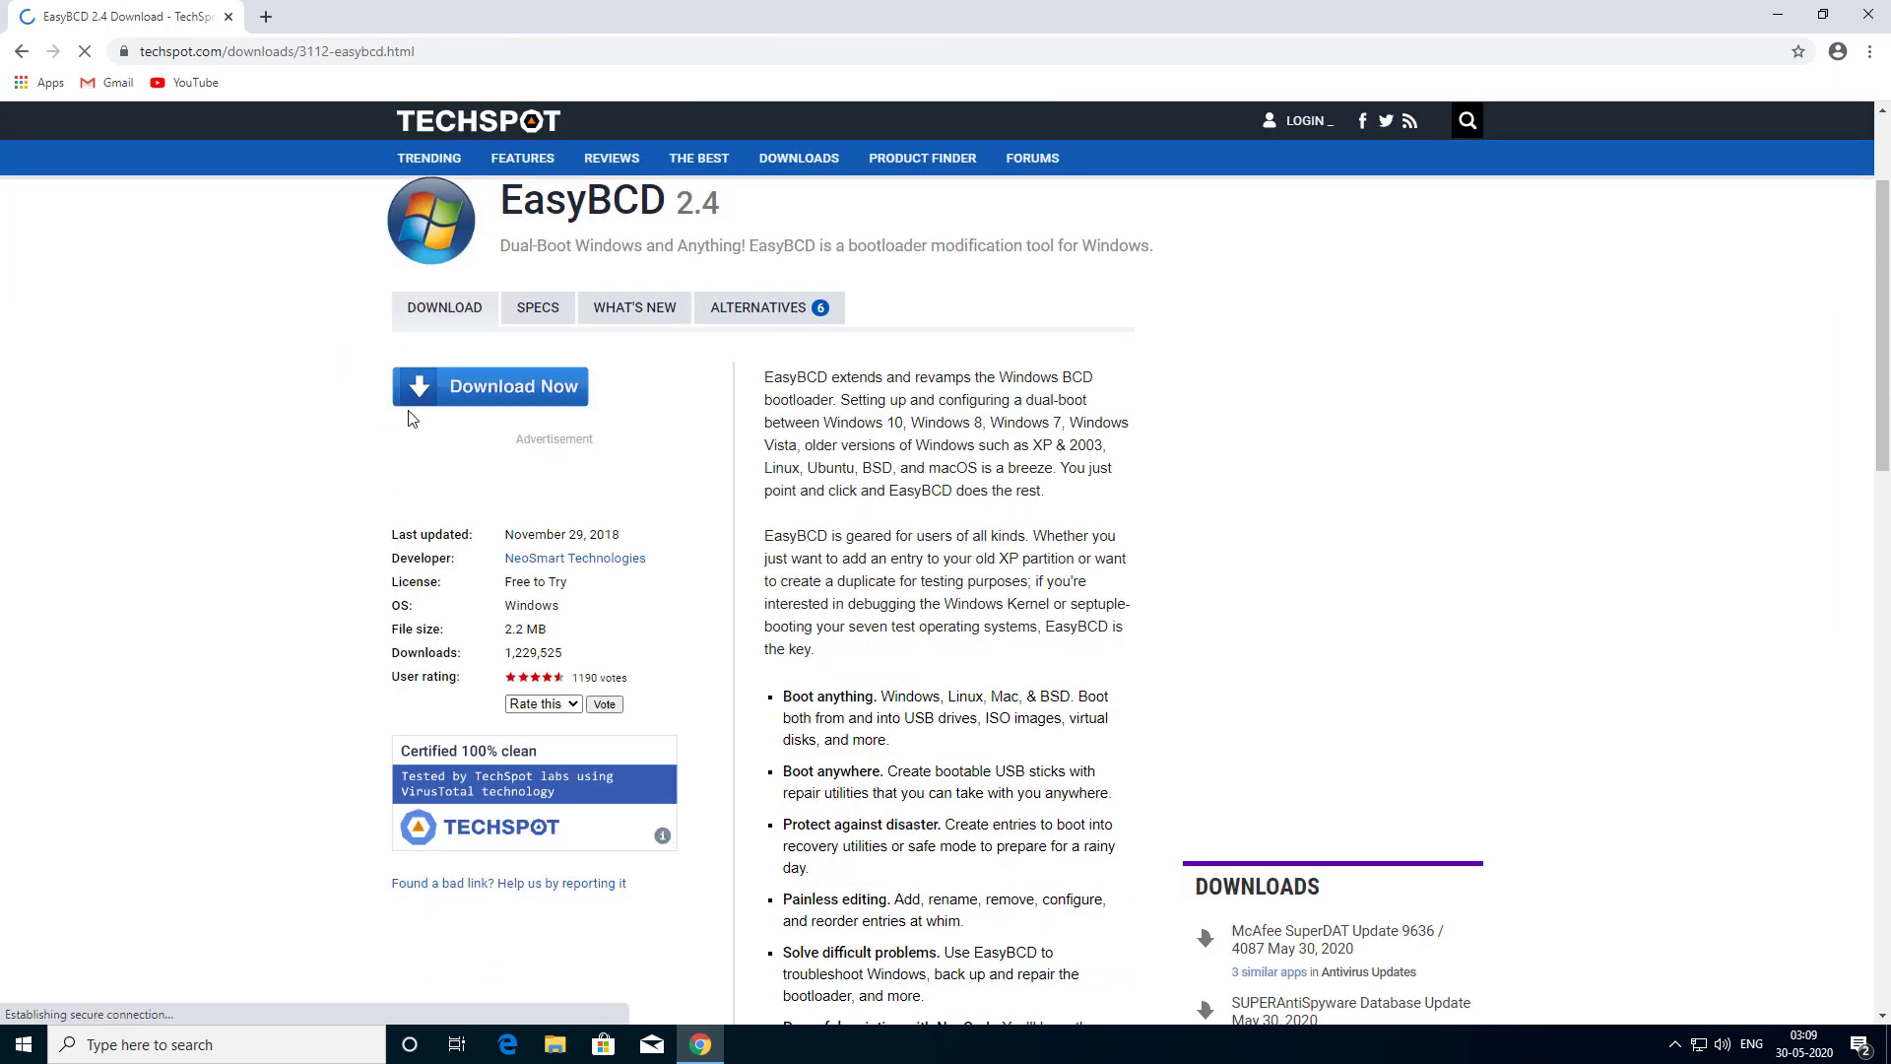
left_click(480, 487)
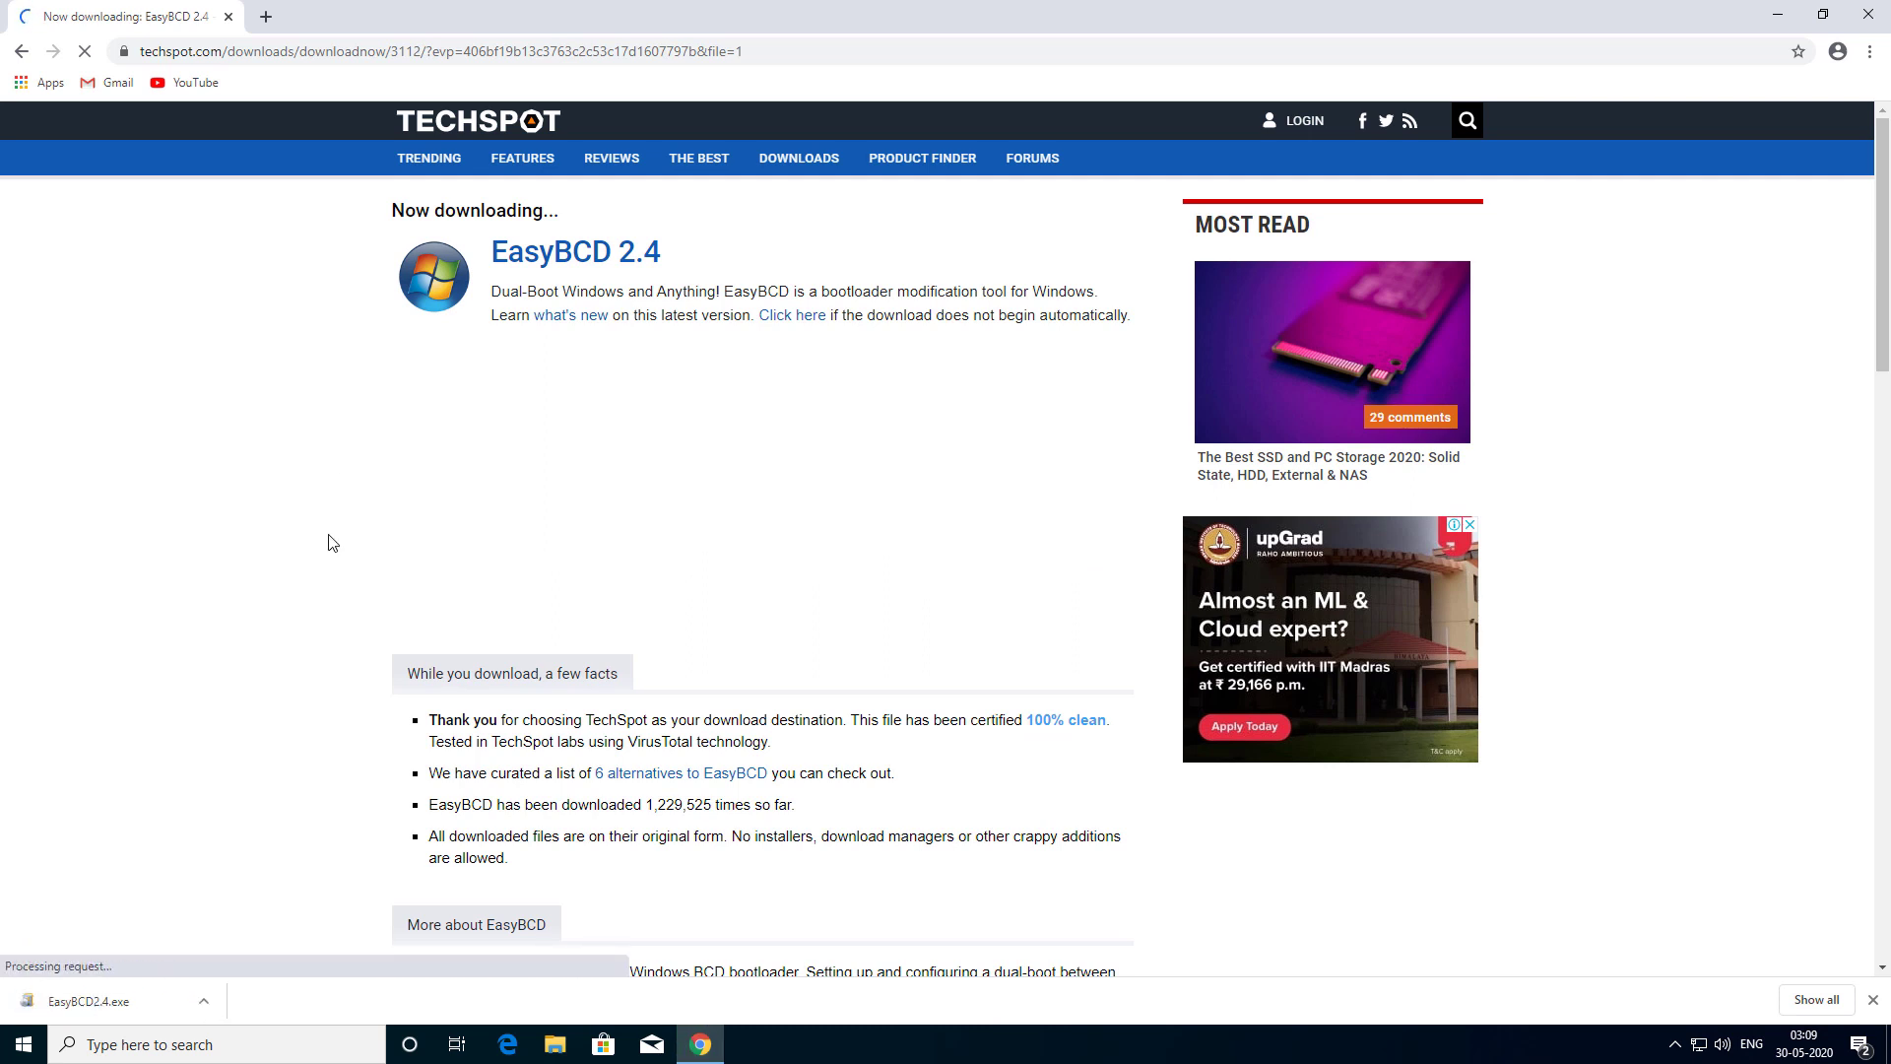
left_click(204, 1002)
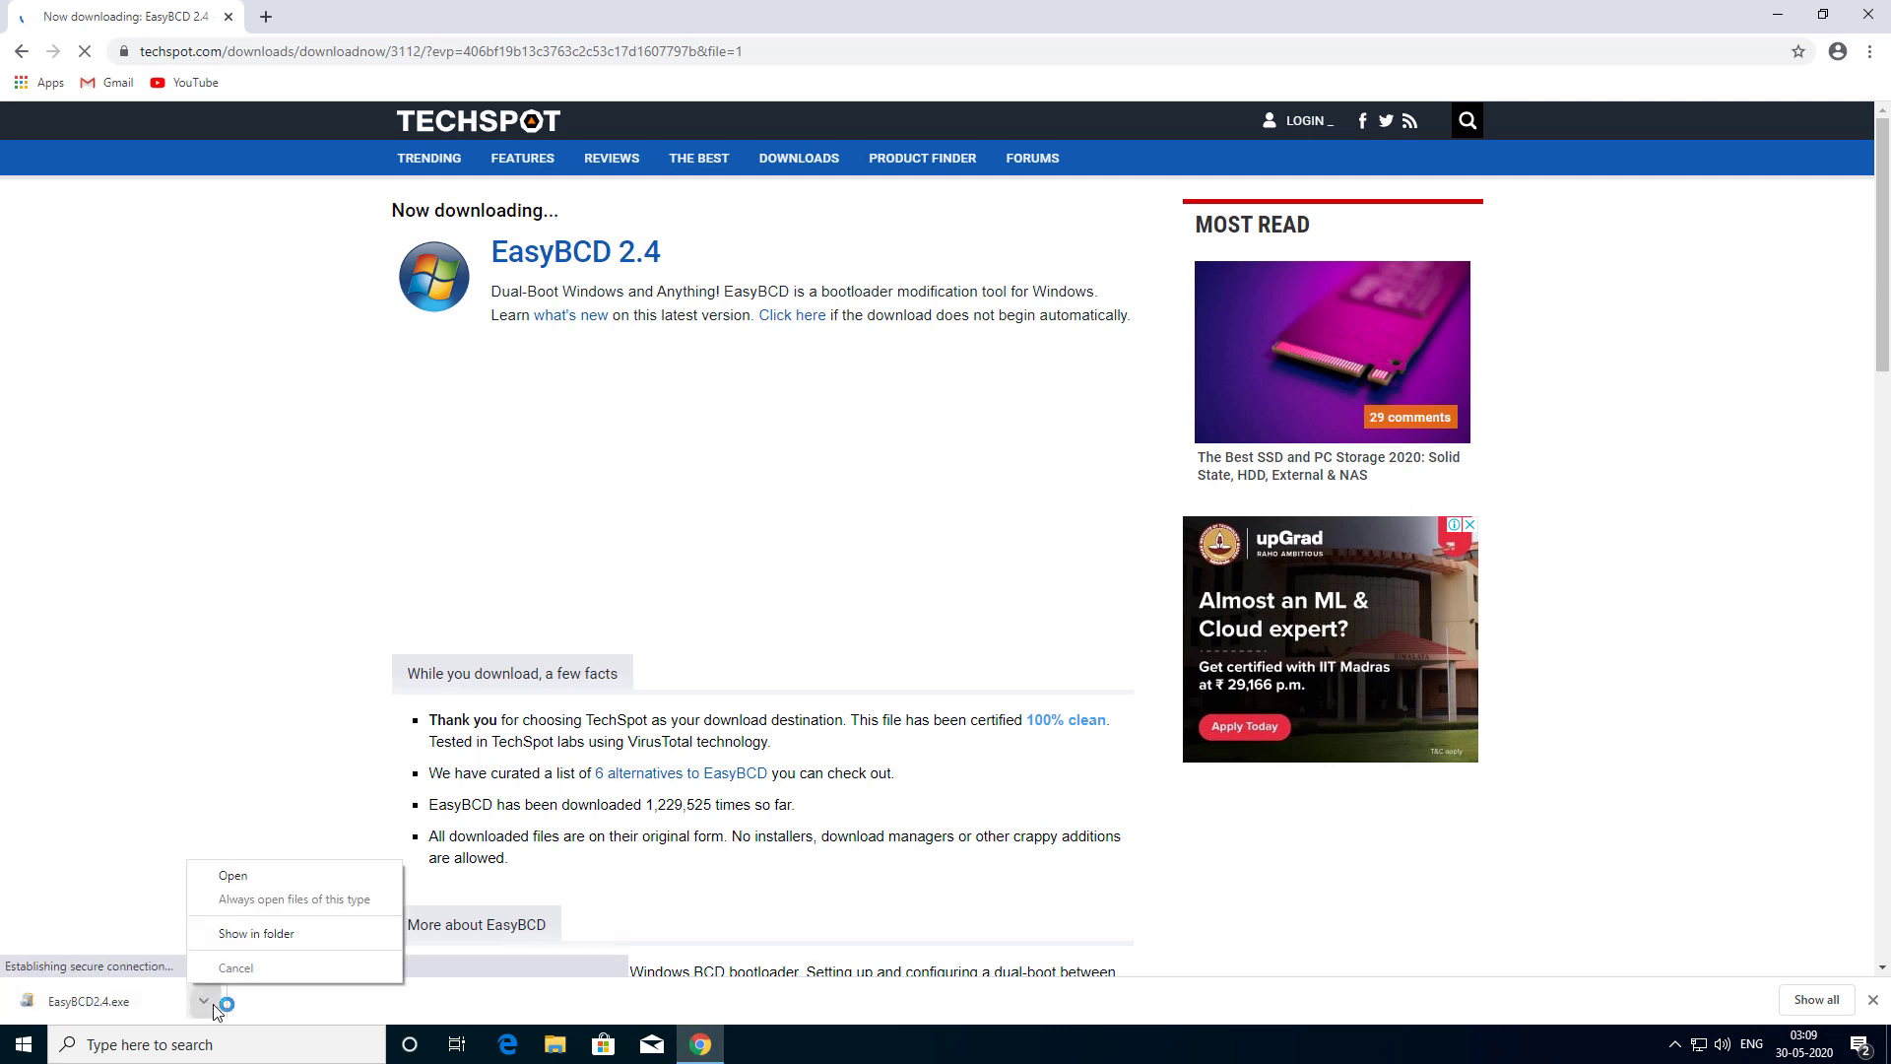
left_click(251, 936)
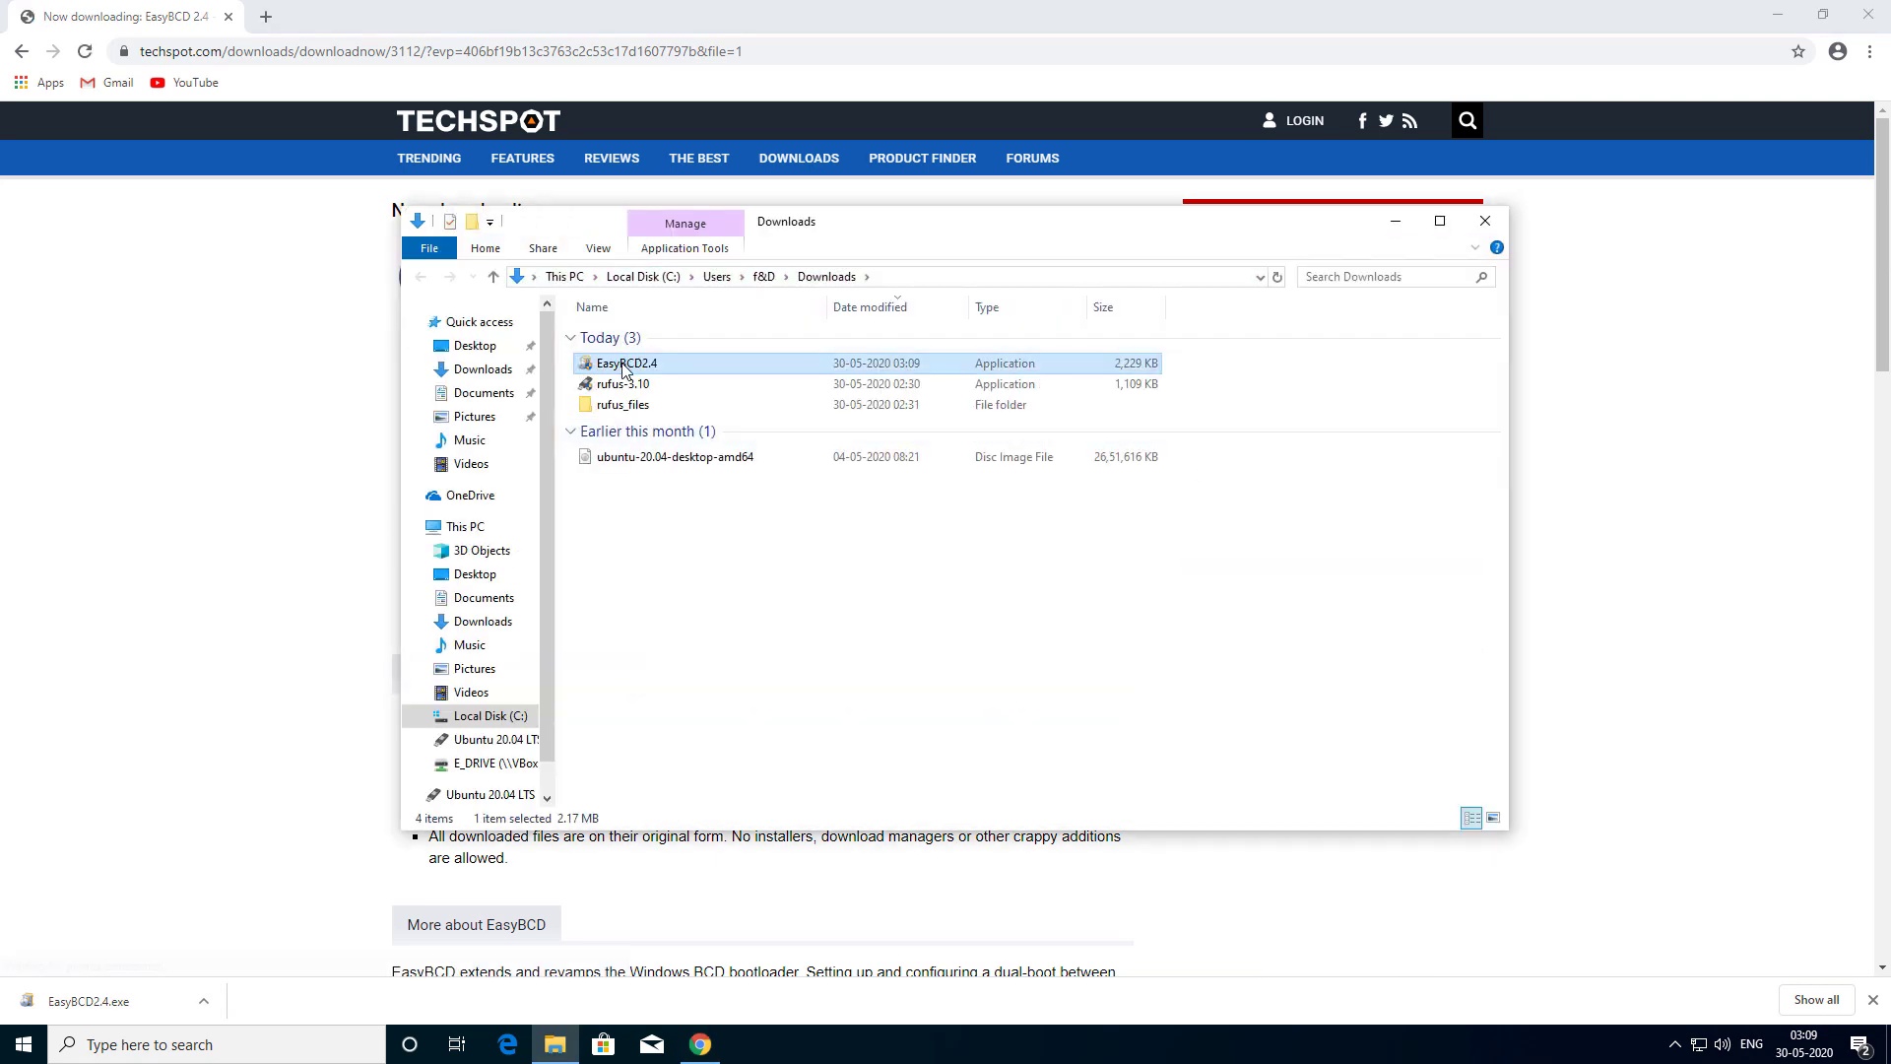
Run the EasyBCD2.4 installer, allow it to make changes to the device, and clear away the browser and Downloads windows.
double_click(622, 365)
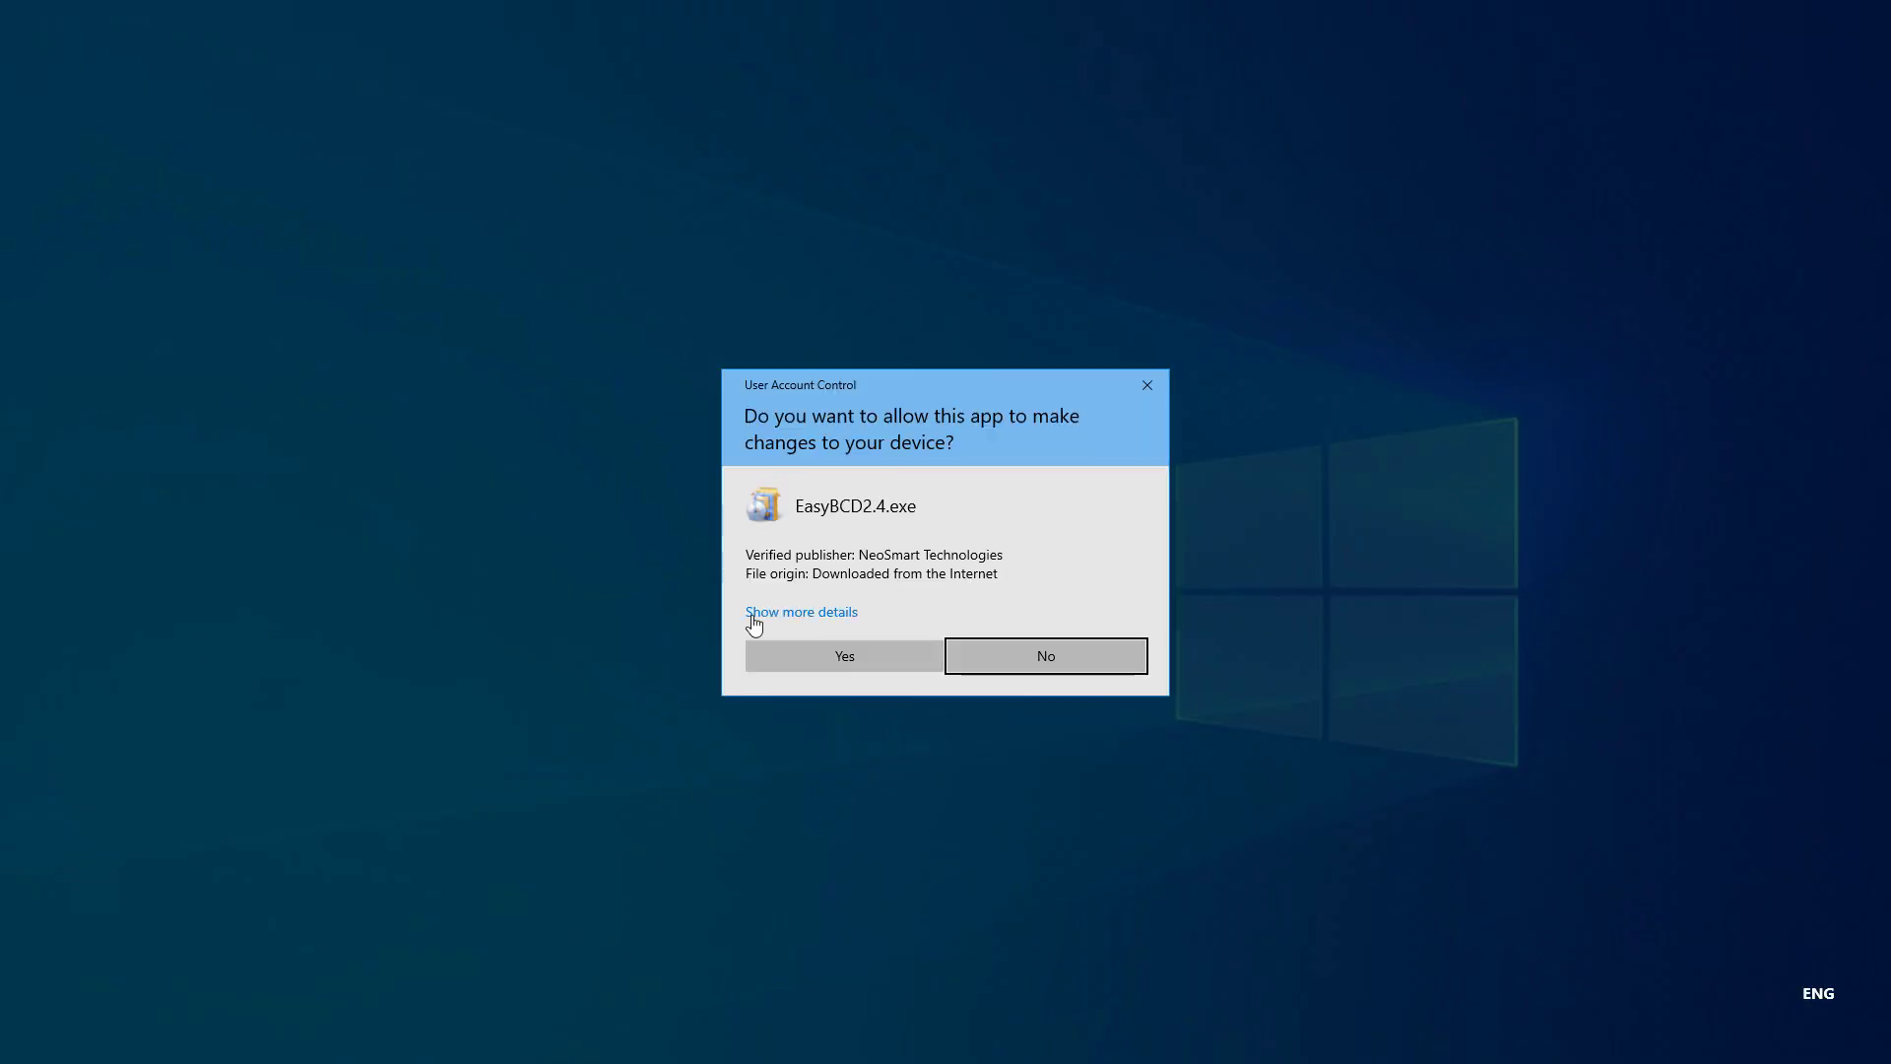
left_click(805, 654)
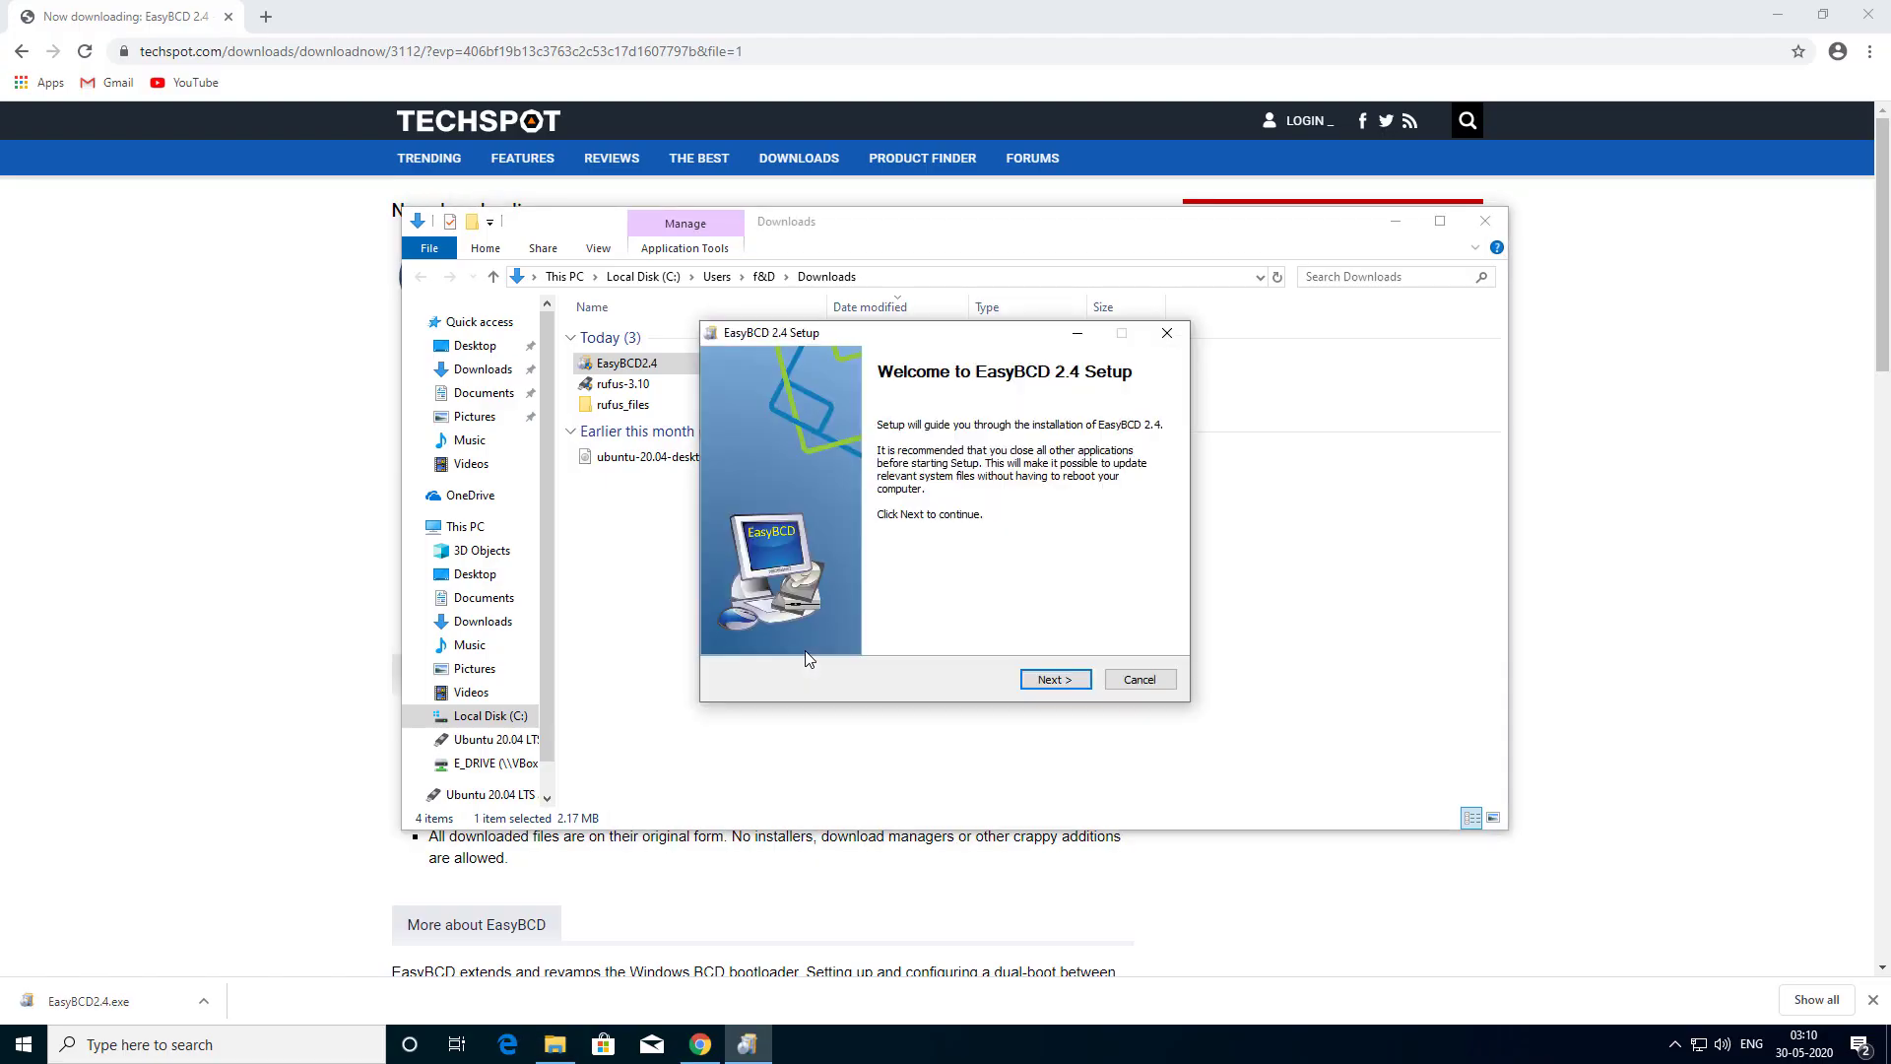
left_click(1868, 15)
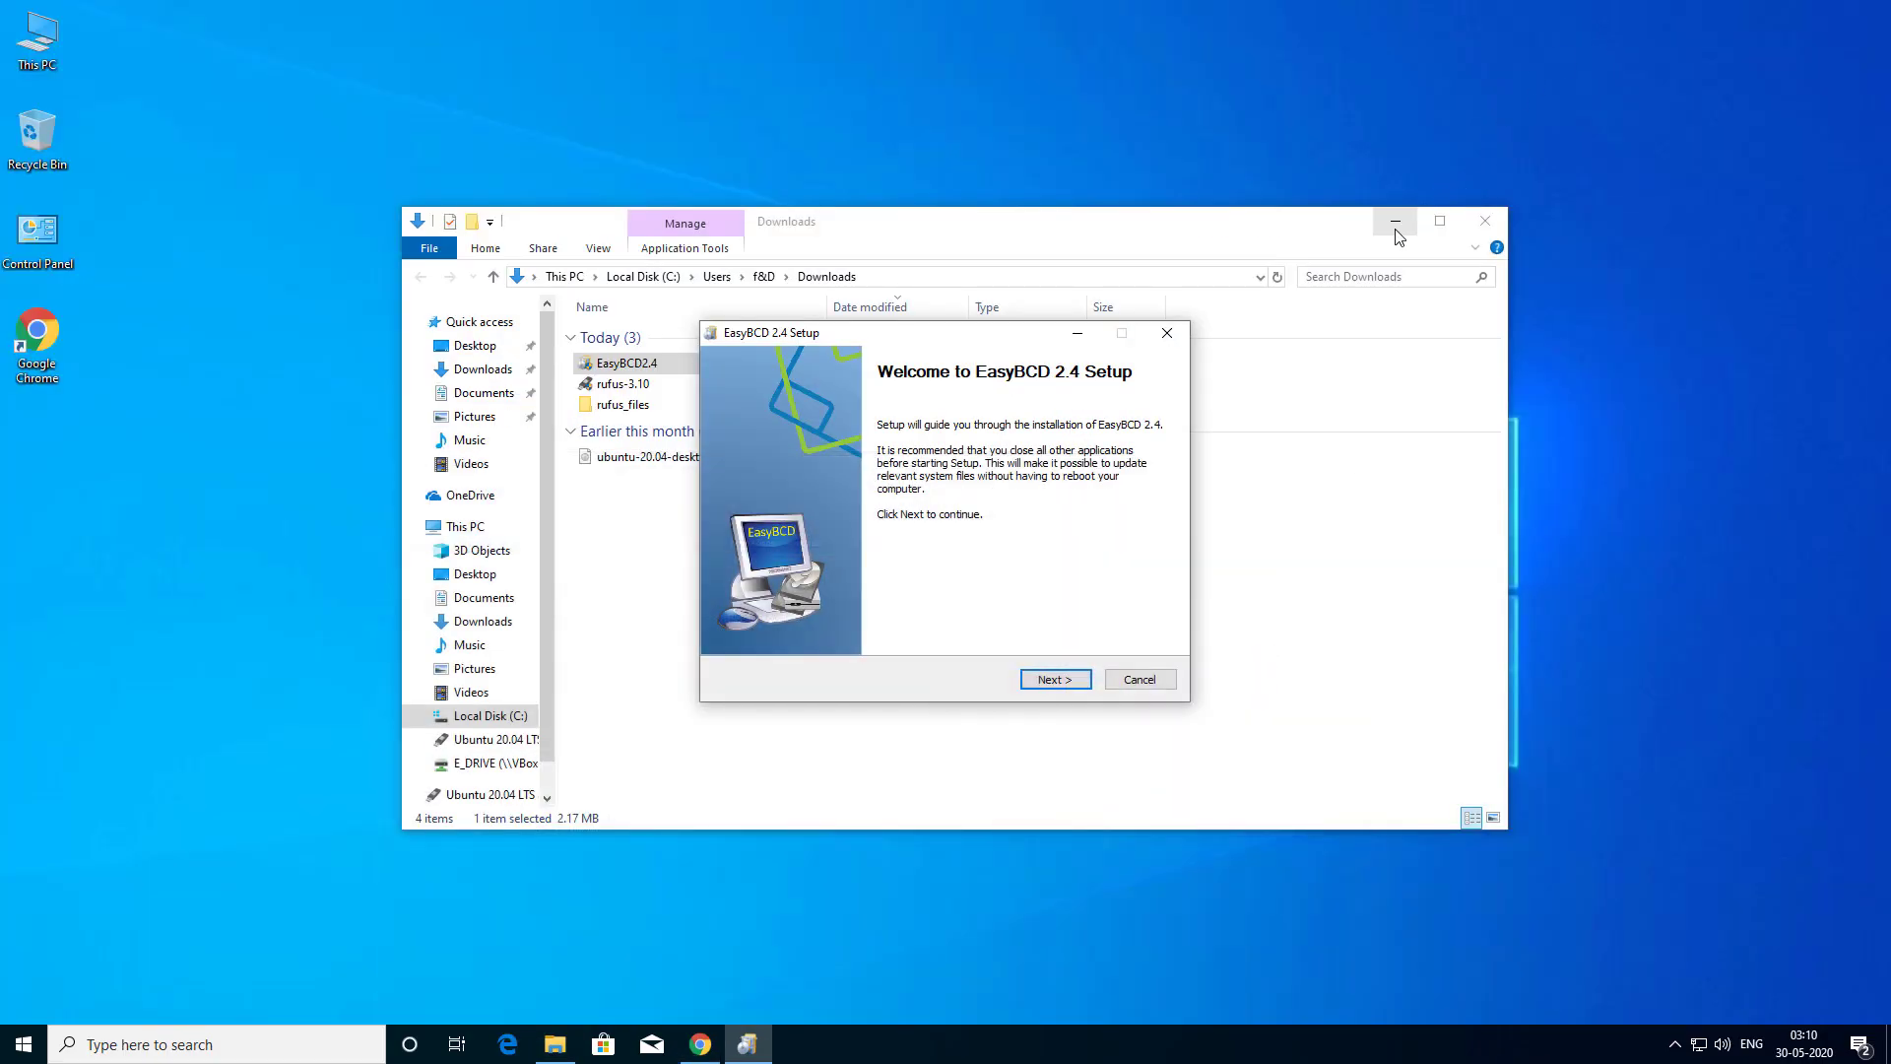
left_click(1396, 232)
Install EasyBCD 2.4 with its core and desktop shortcut, launch it in English, and accept the non-commercial Community Edition notice.
left_click(1056, 680)
left_click(1057, 681)
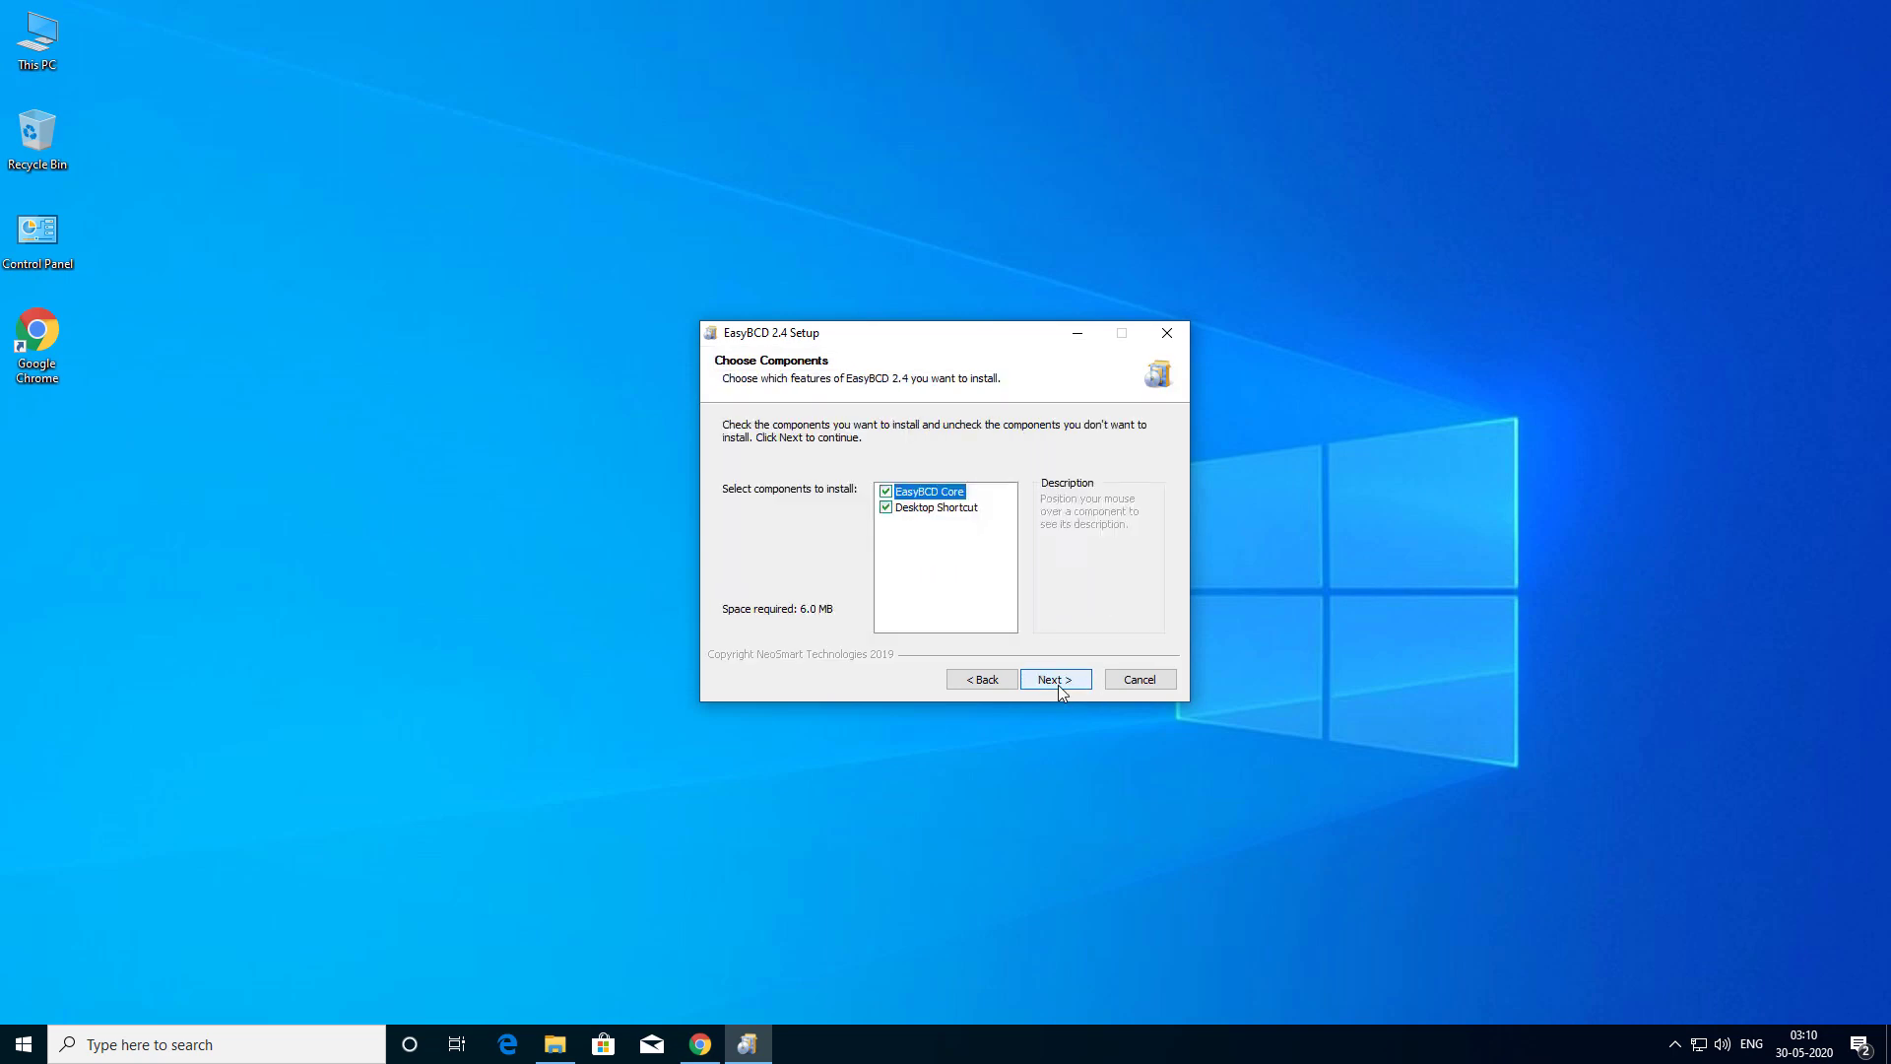
left_click(1056, 680)
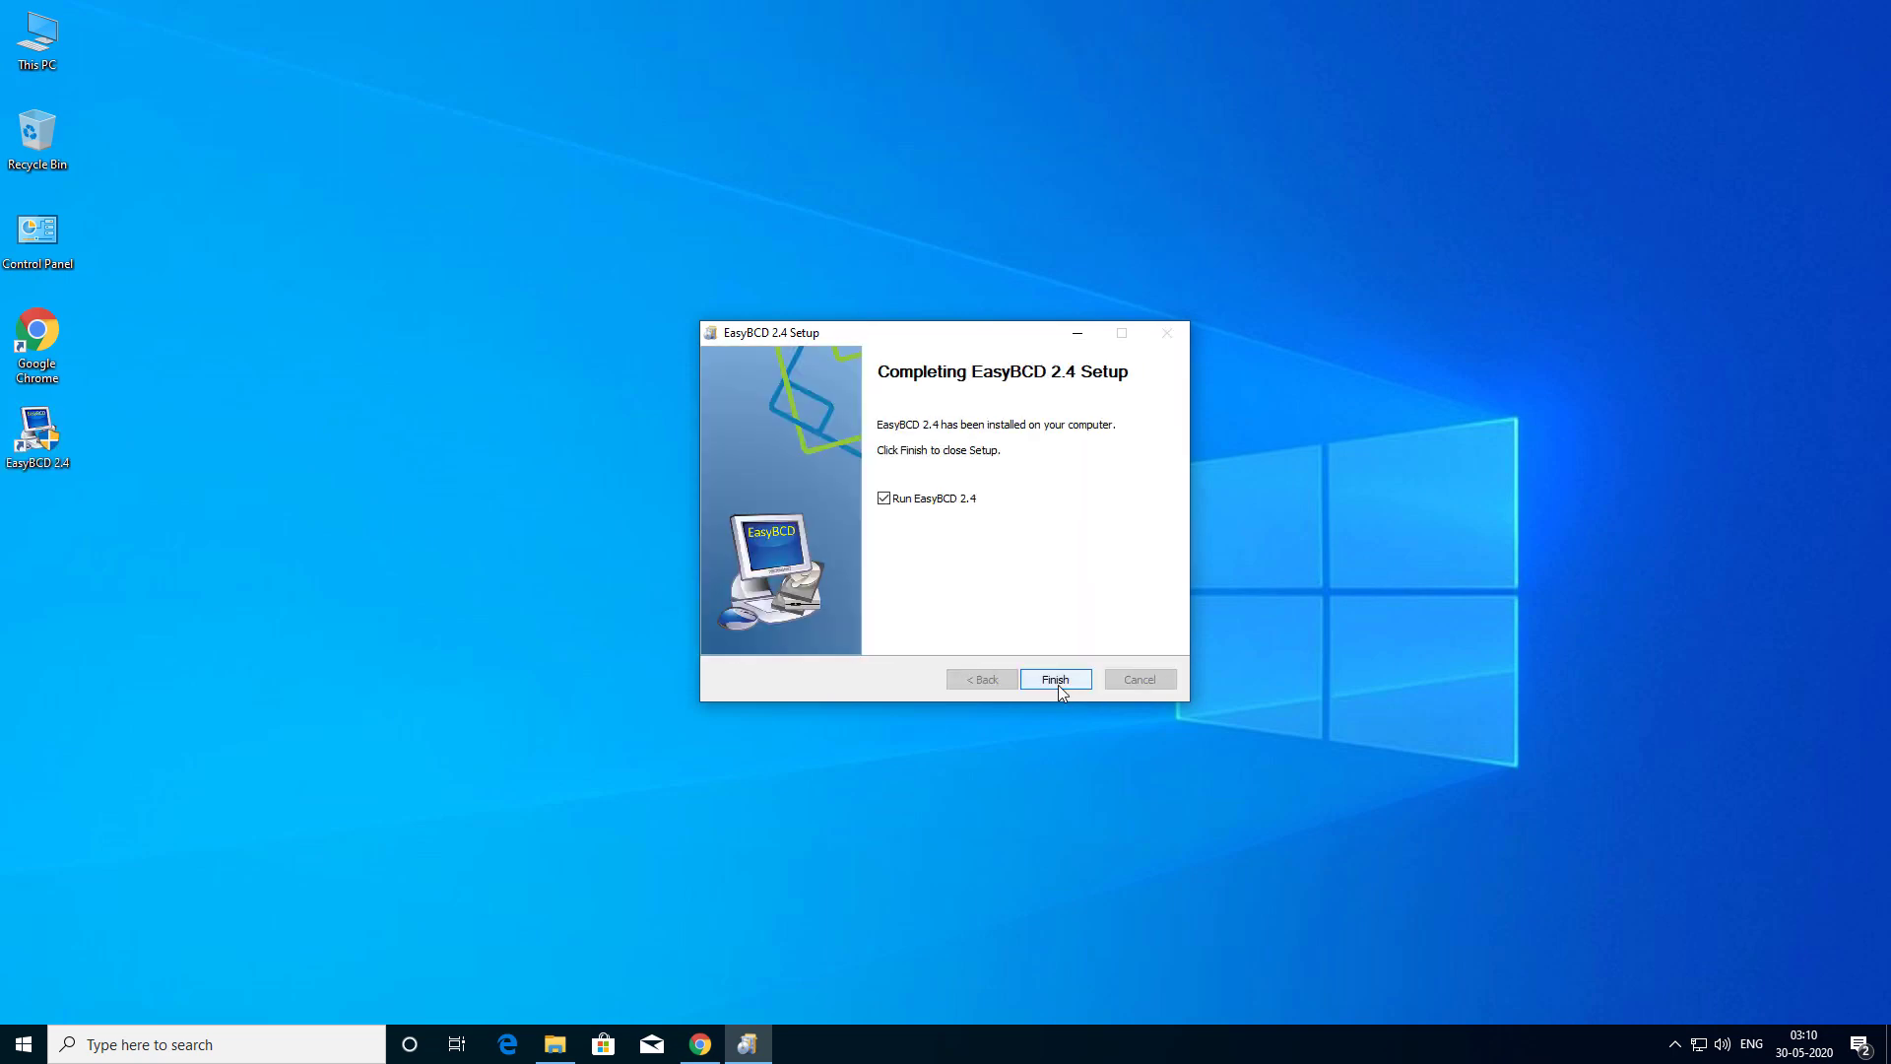
left_click(1056, 680)
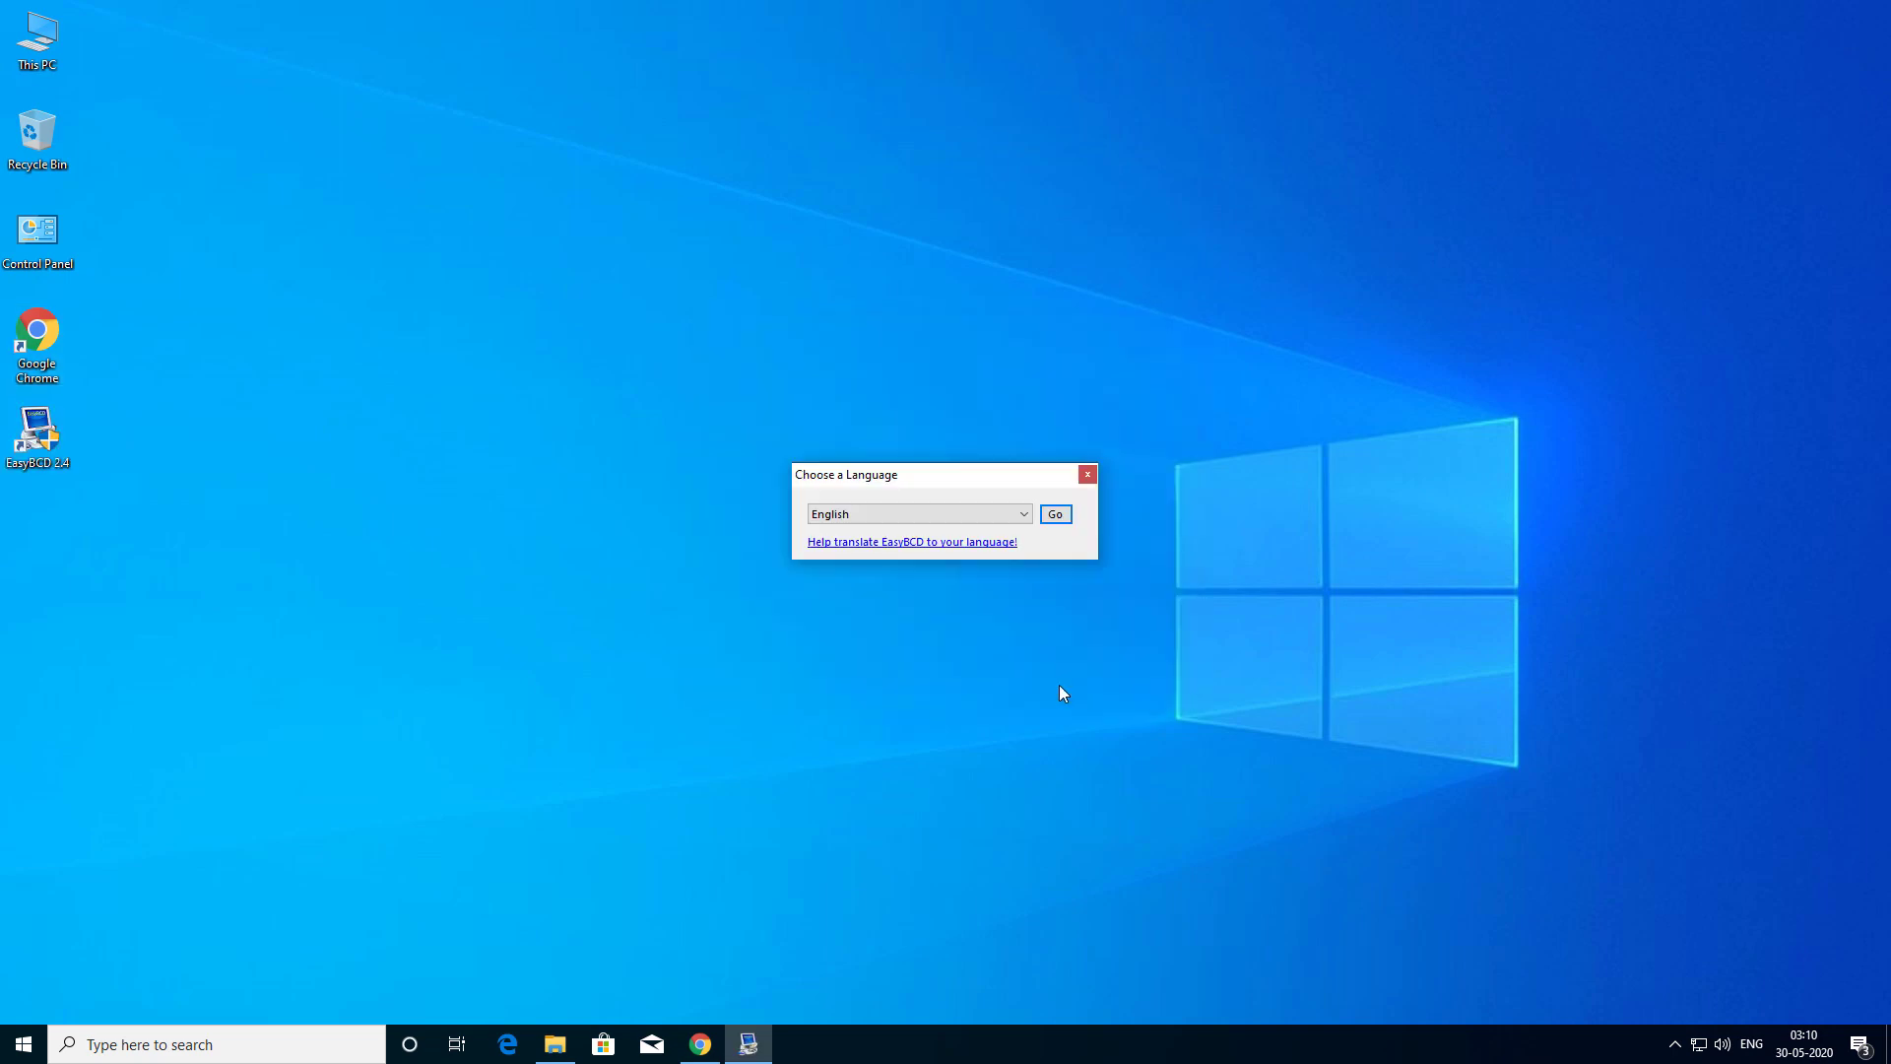
left_click(1058, 514)
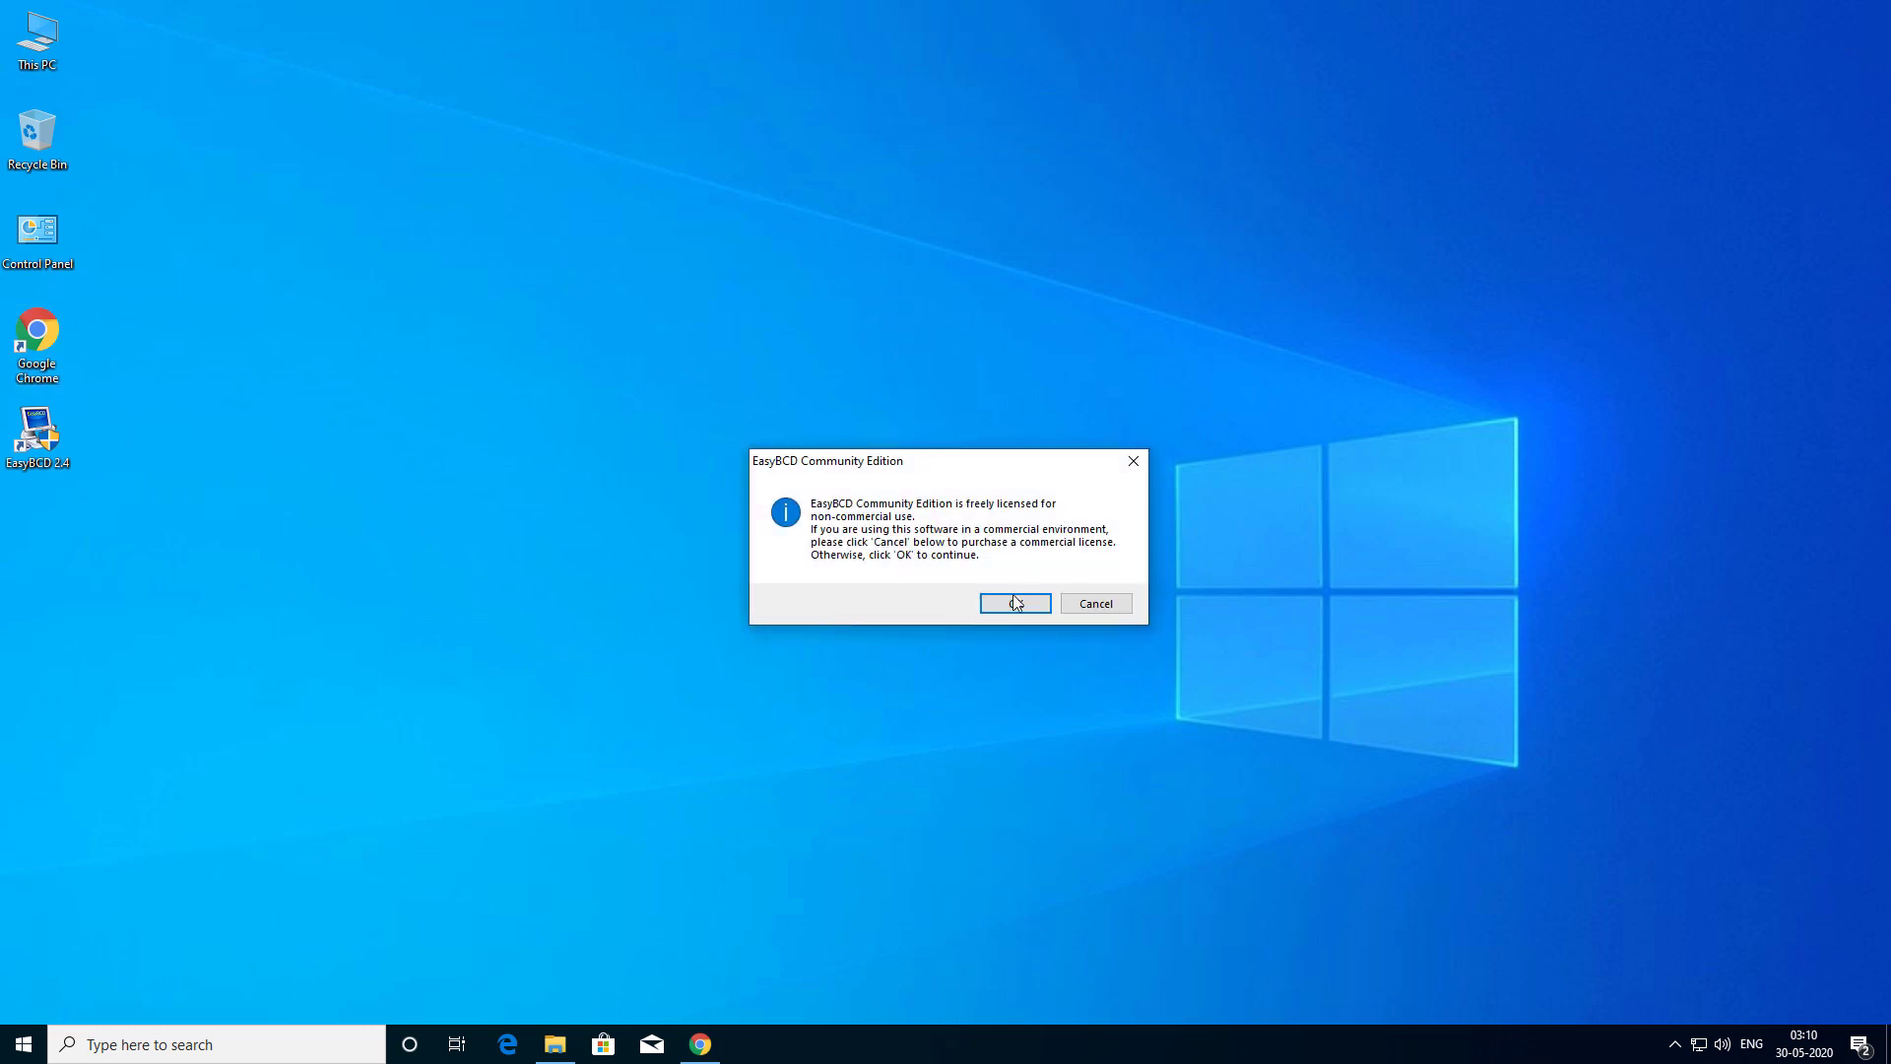
left_click(1016, 605)
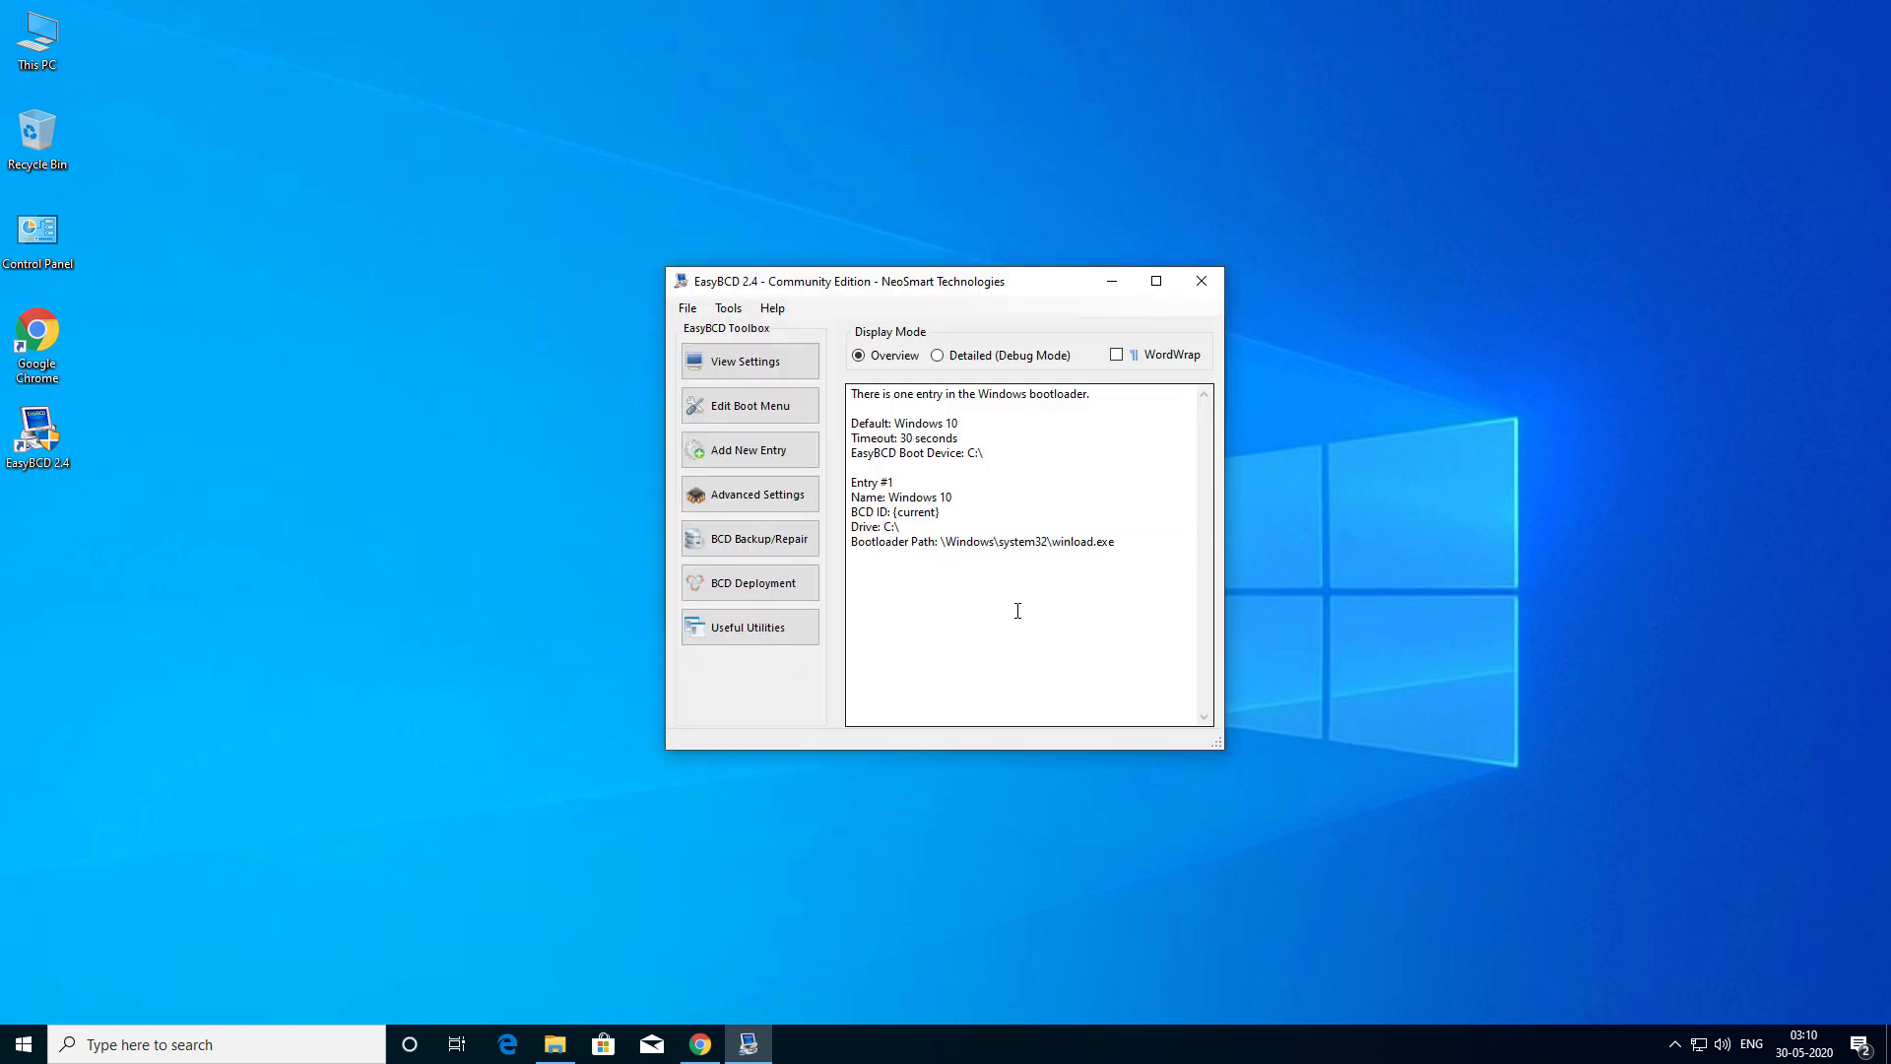
Add a Linux/BSD boot entry of type GRUB 2 named "Ubuntu 20.04" and close EasyBCD.
left_click(783, 457)
left_click(989, 358)
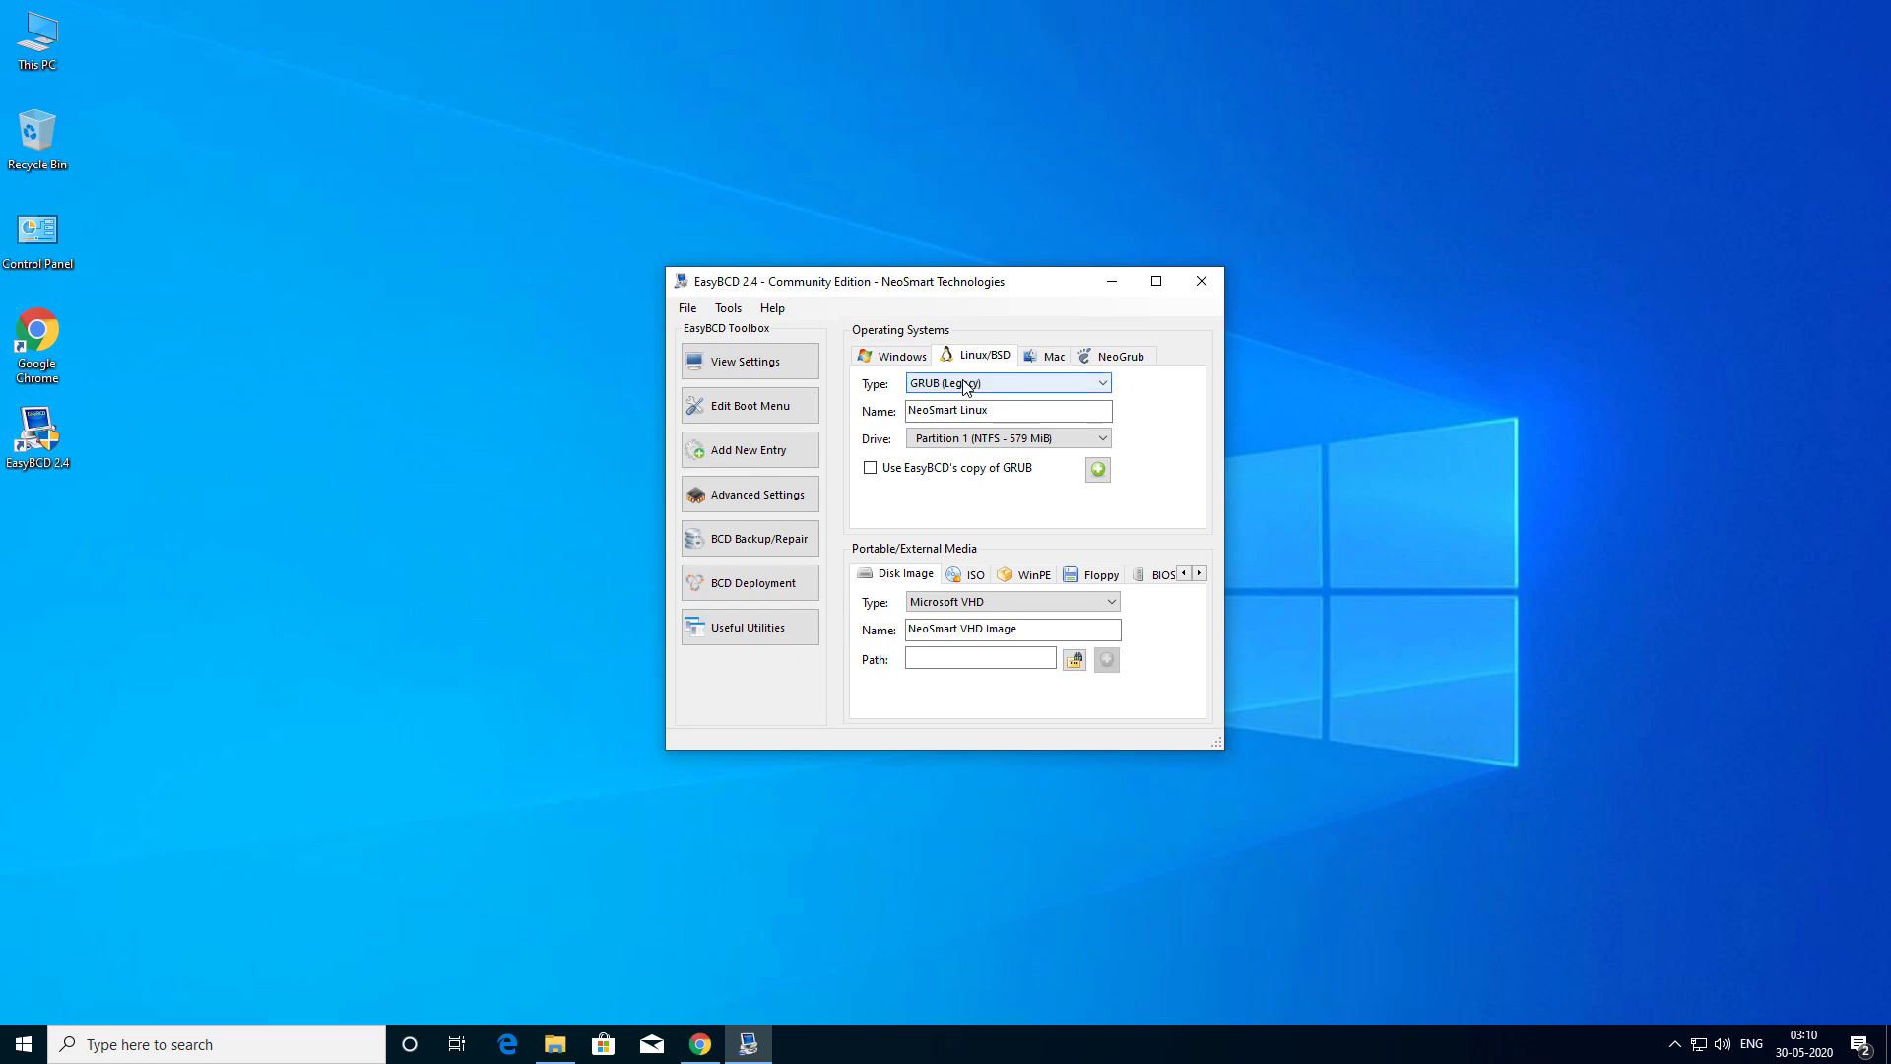
left_click(970, 383)
left_click(955, 415)
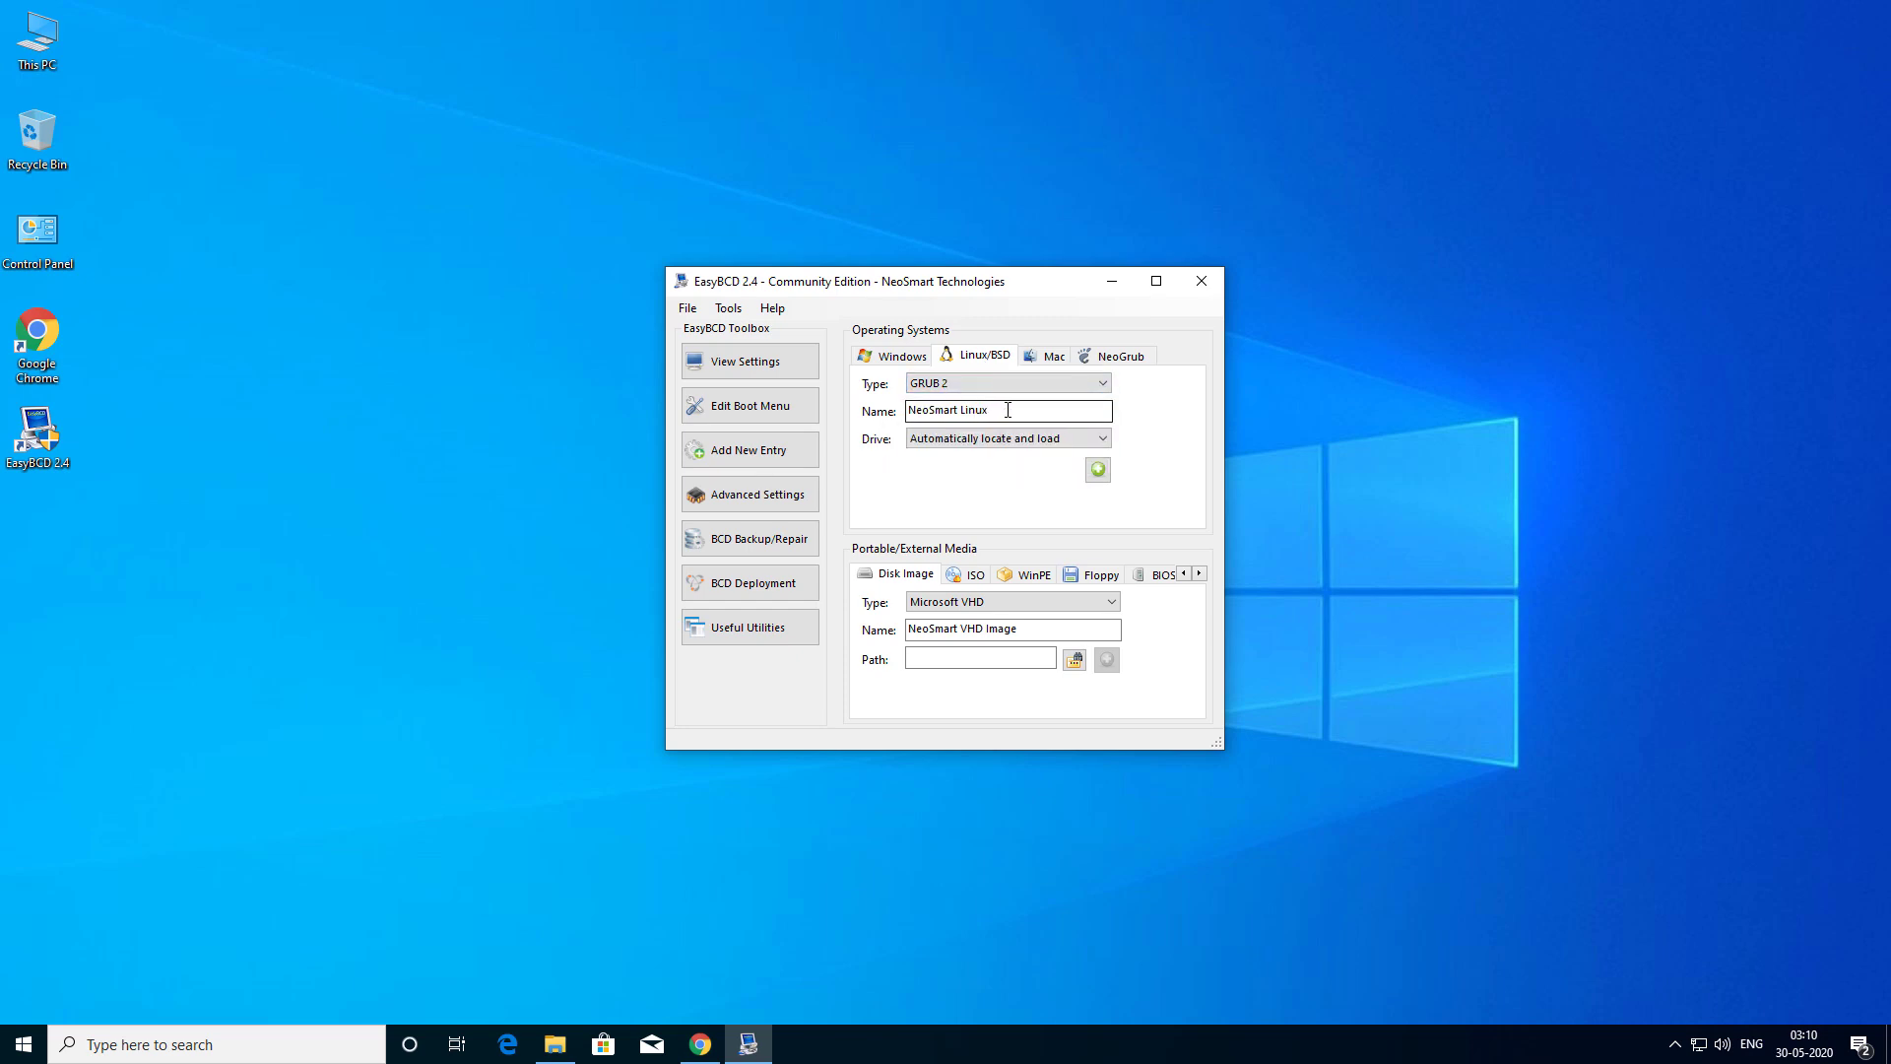
left_click_drag(1000, 410, 904, 412)
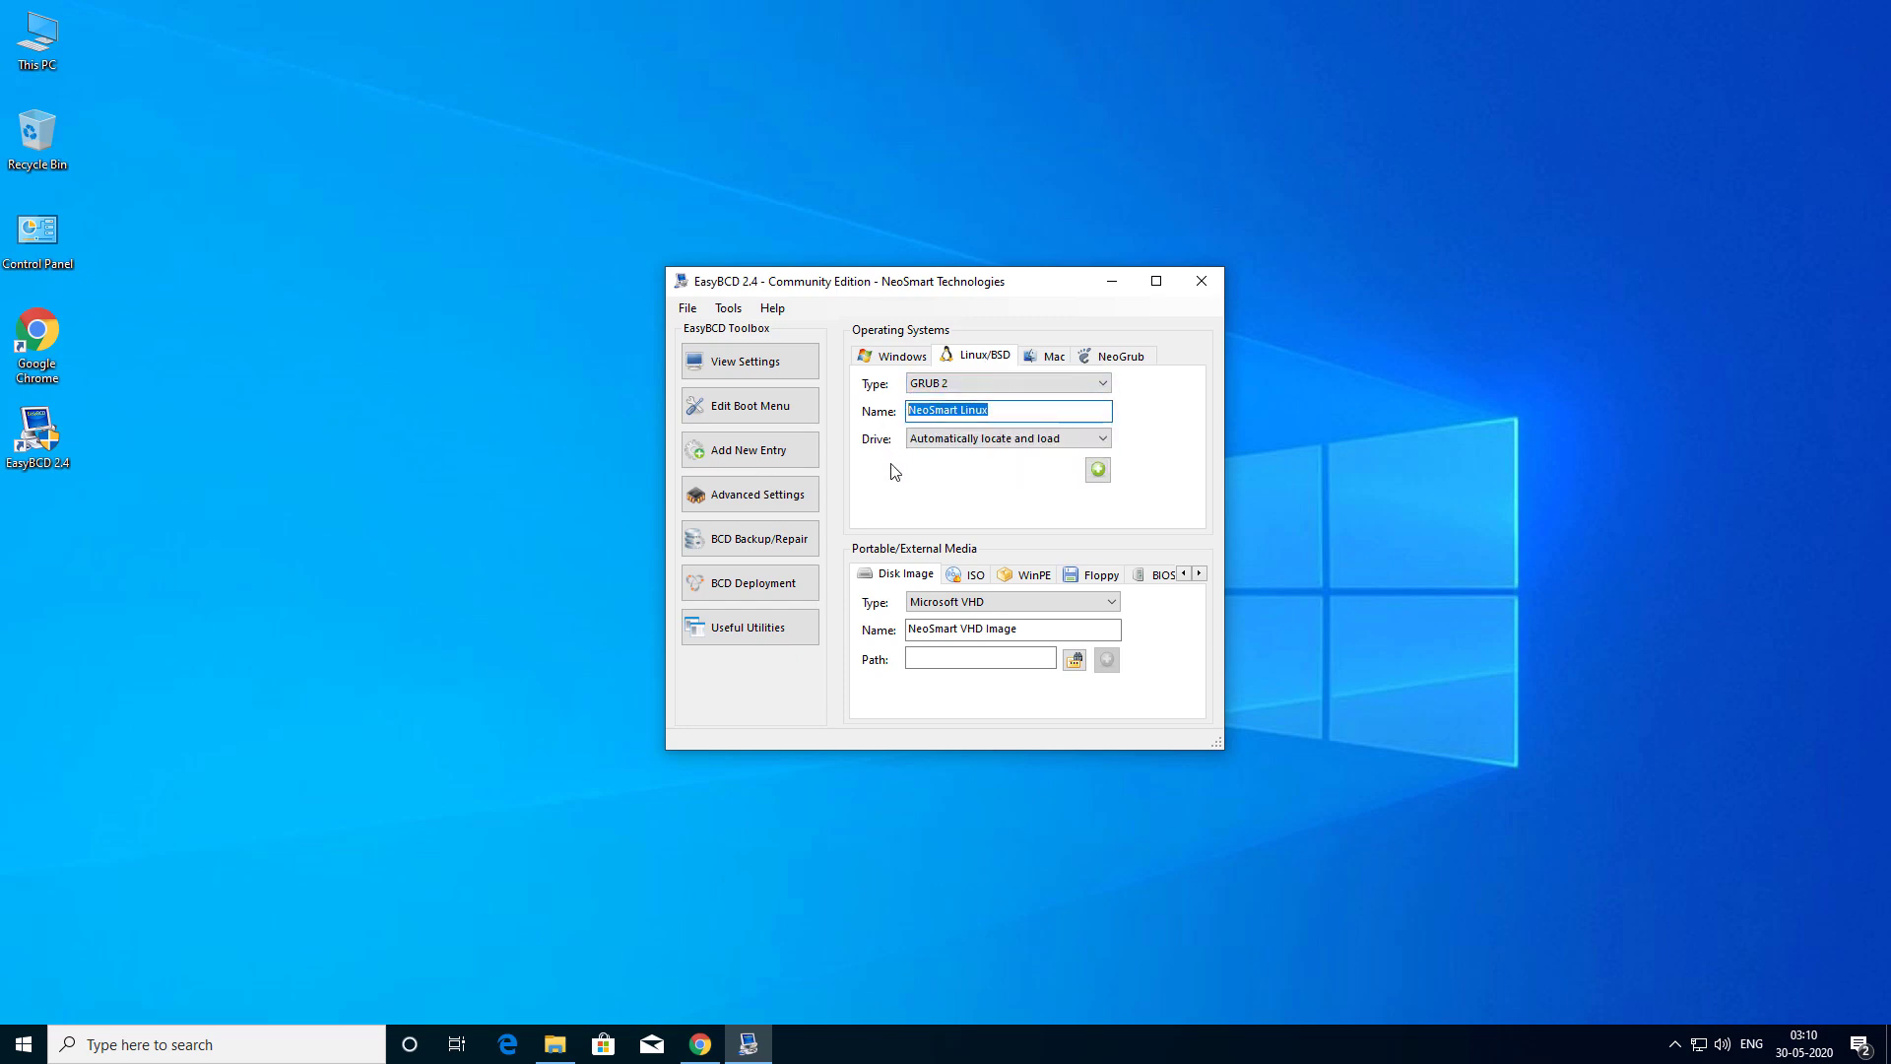
type("Ubuntu 20.04")
left_click(1091, 478)
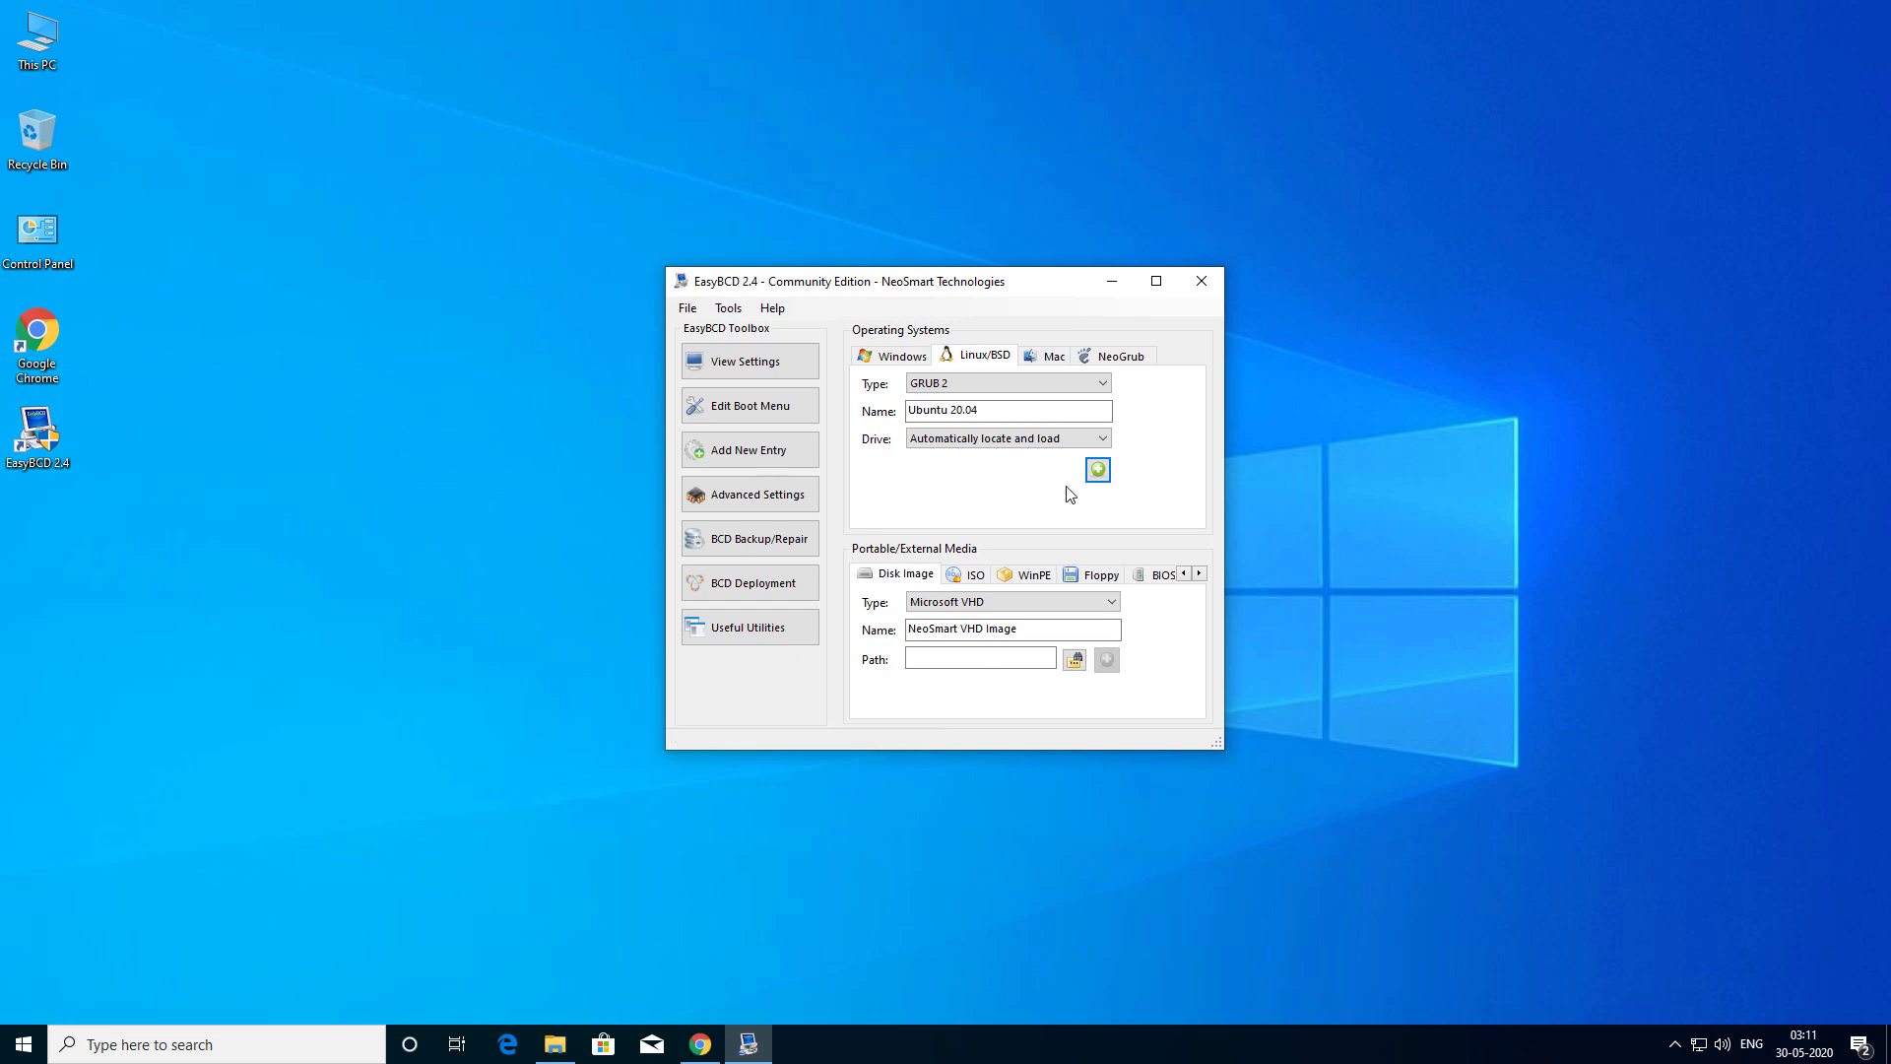
left_click(1192, 293)
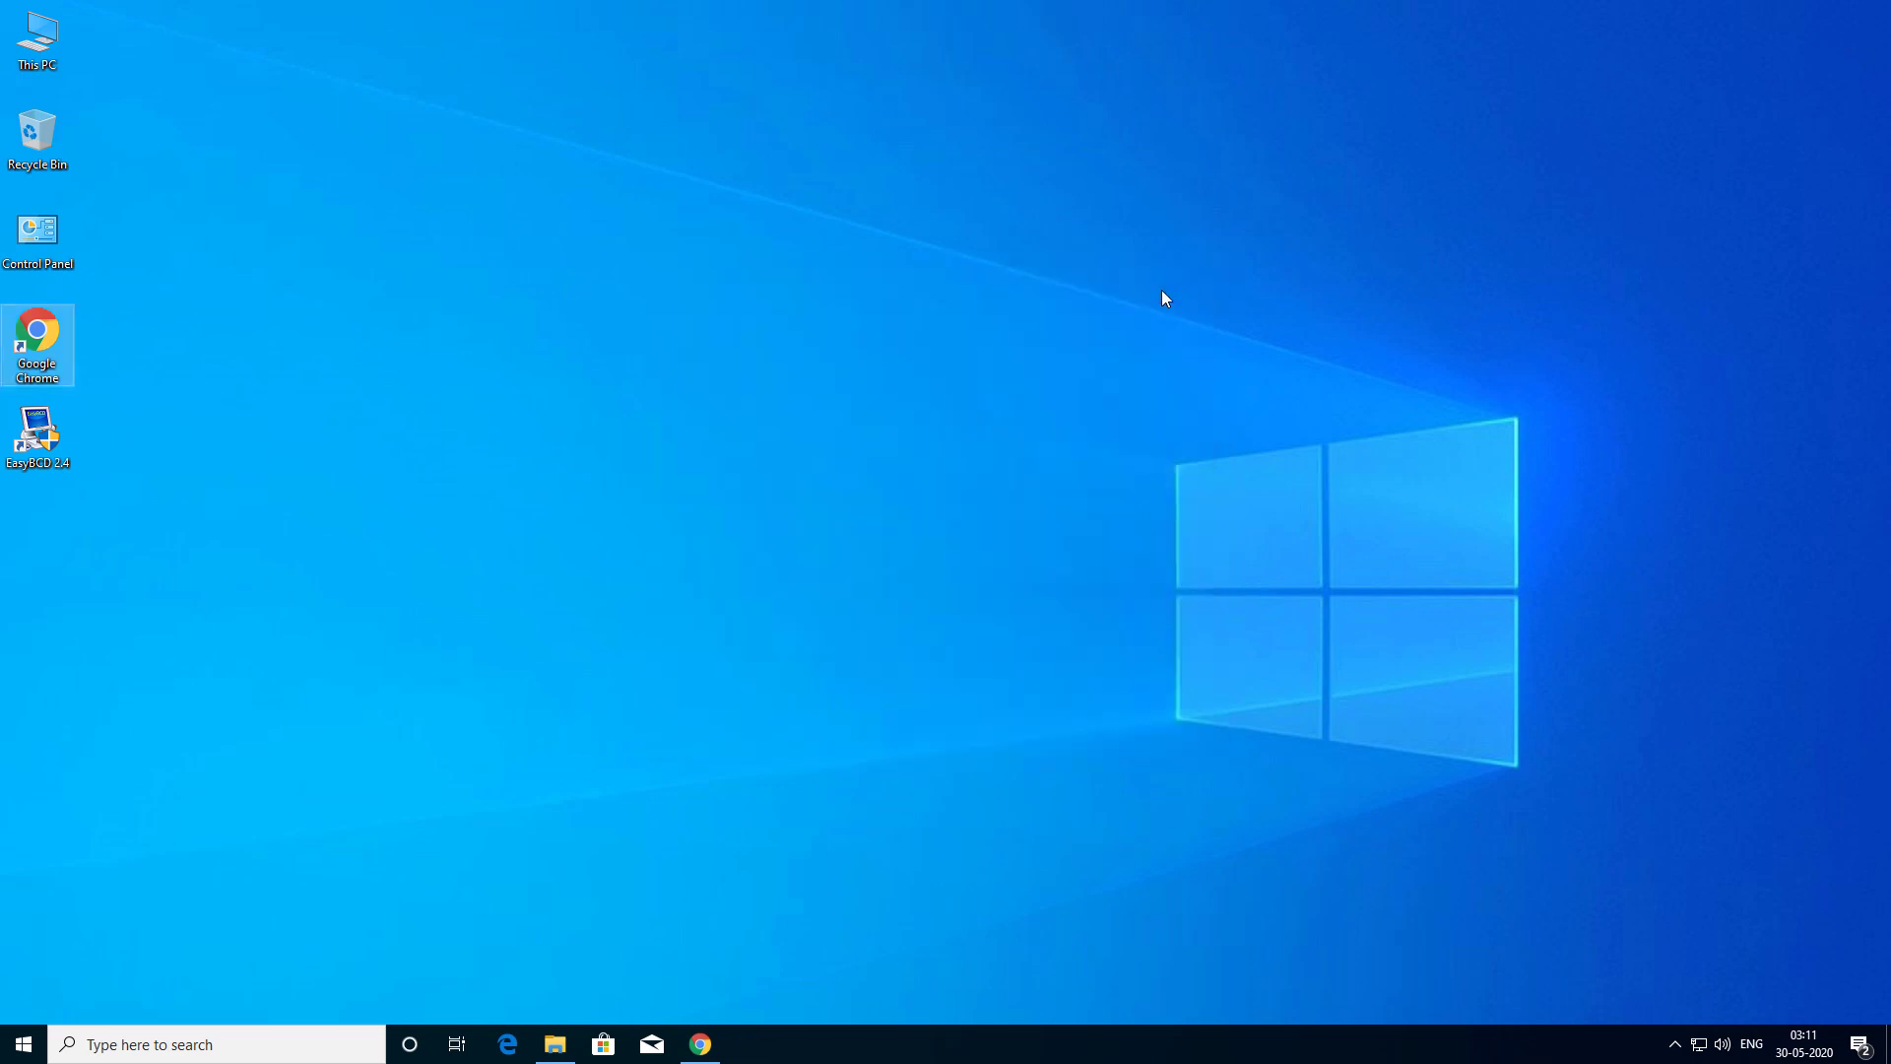
Restart the computer and choose Ubuntu 20.04 as the operating system to boot.
left_click(23, 1044)
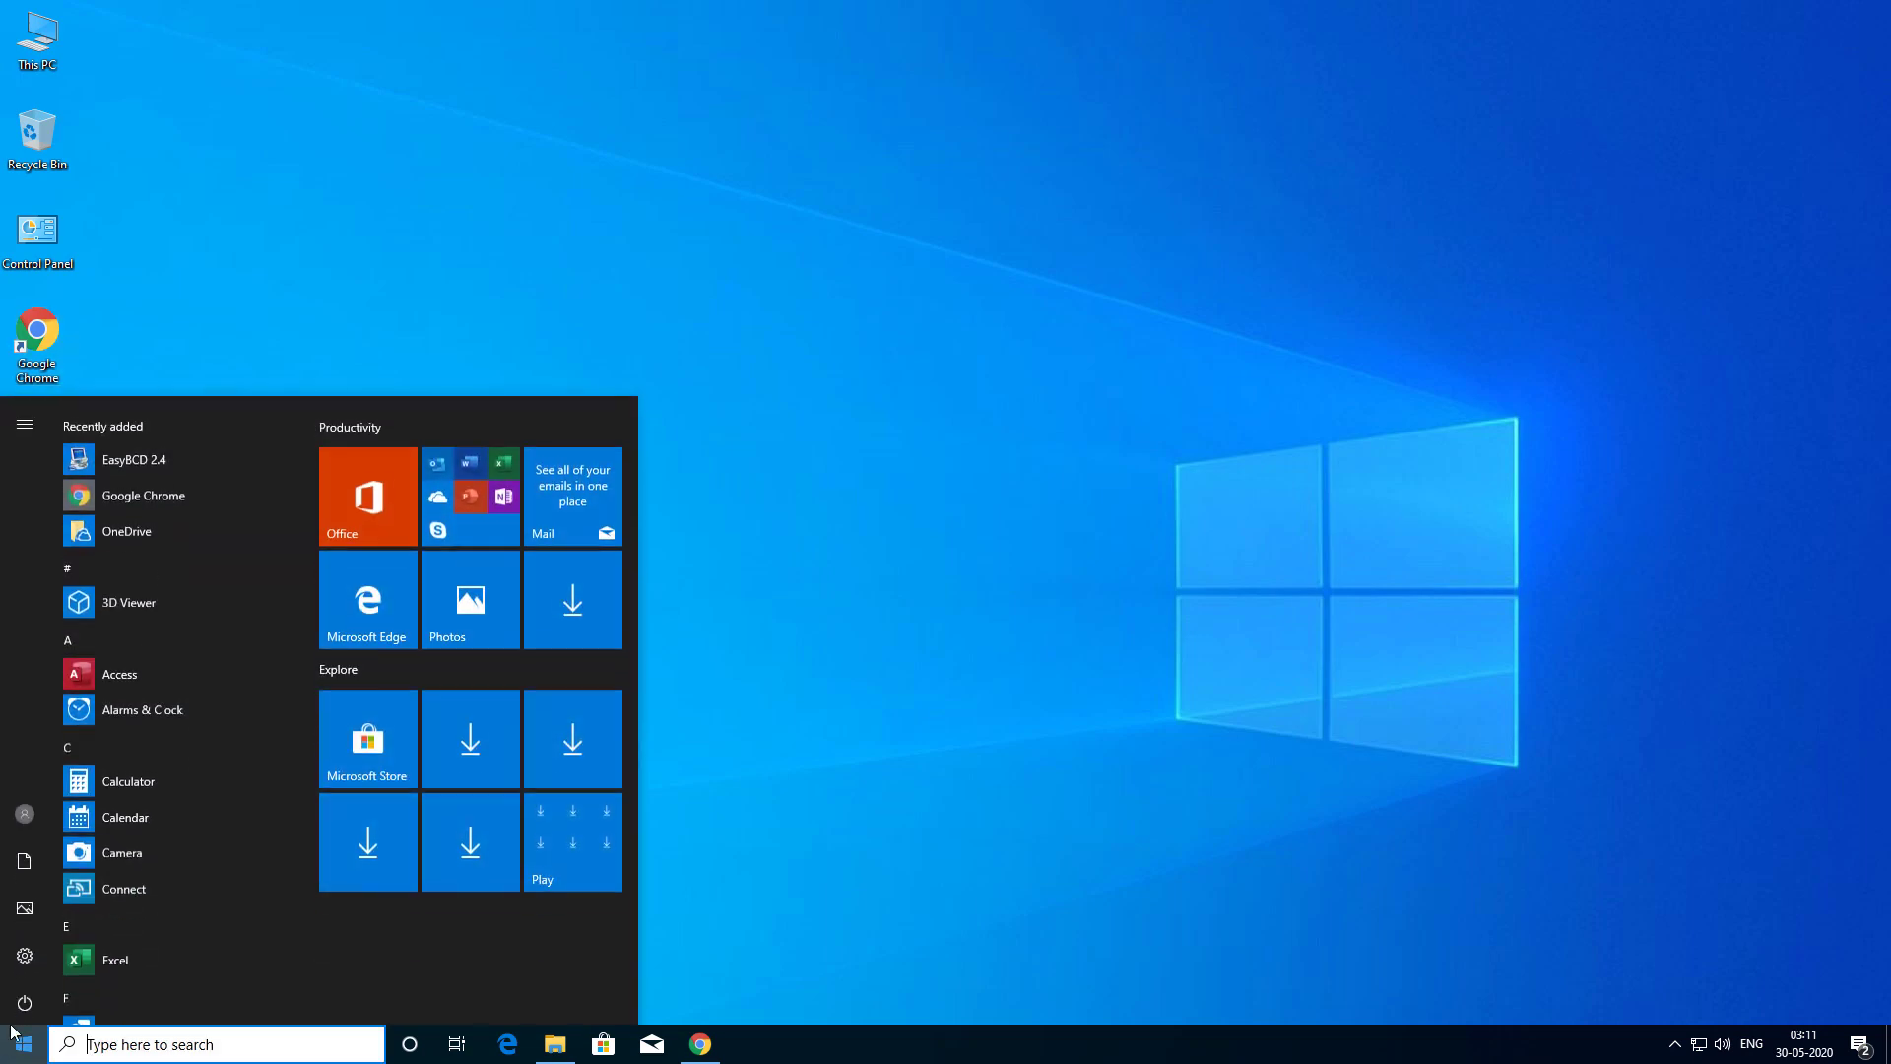
left_click(22, 1015)
left_click(51, 952)
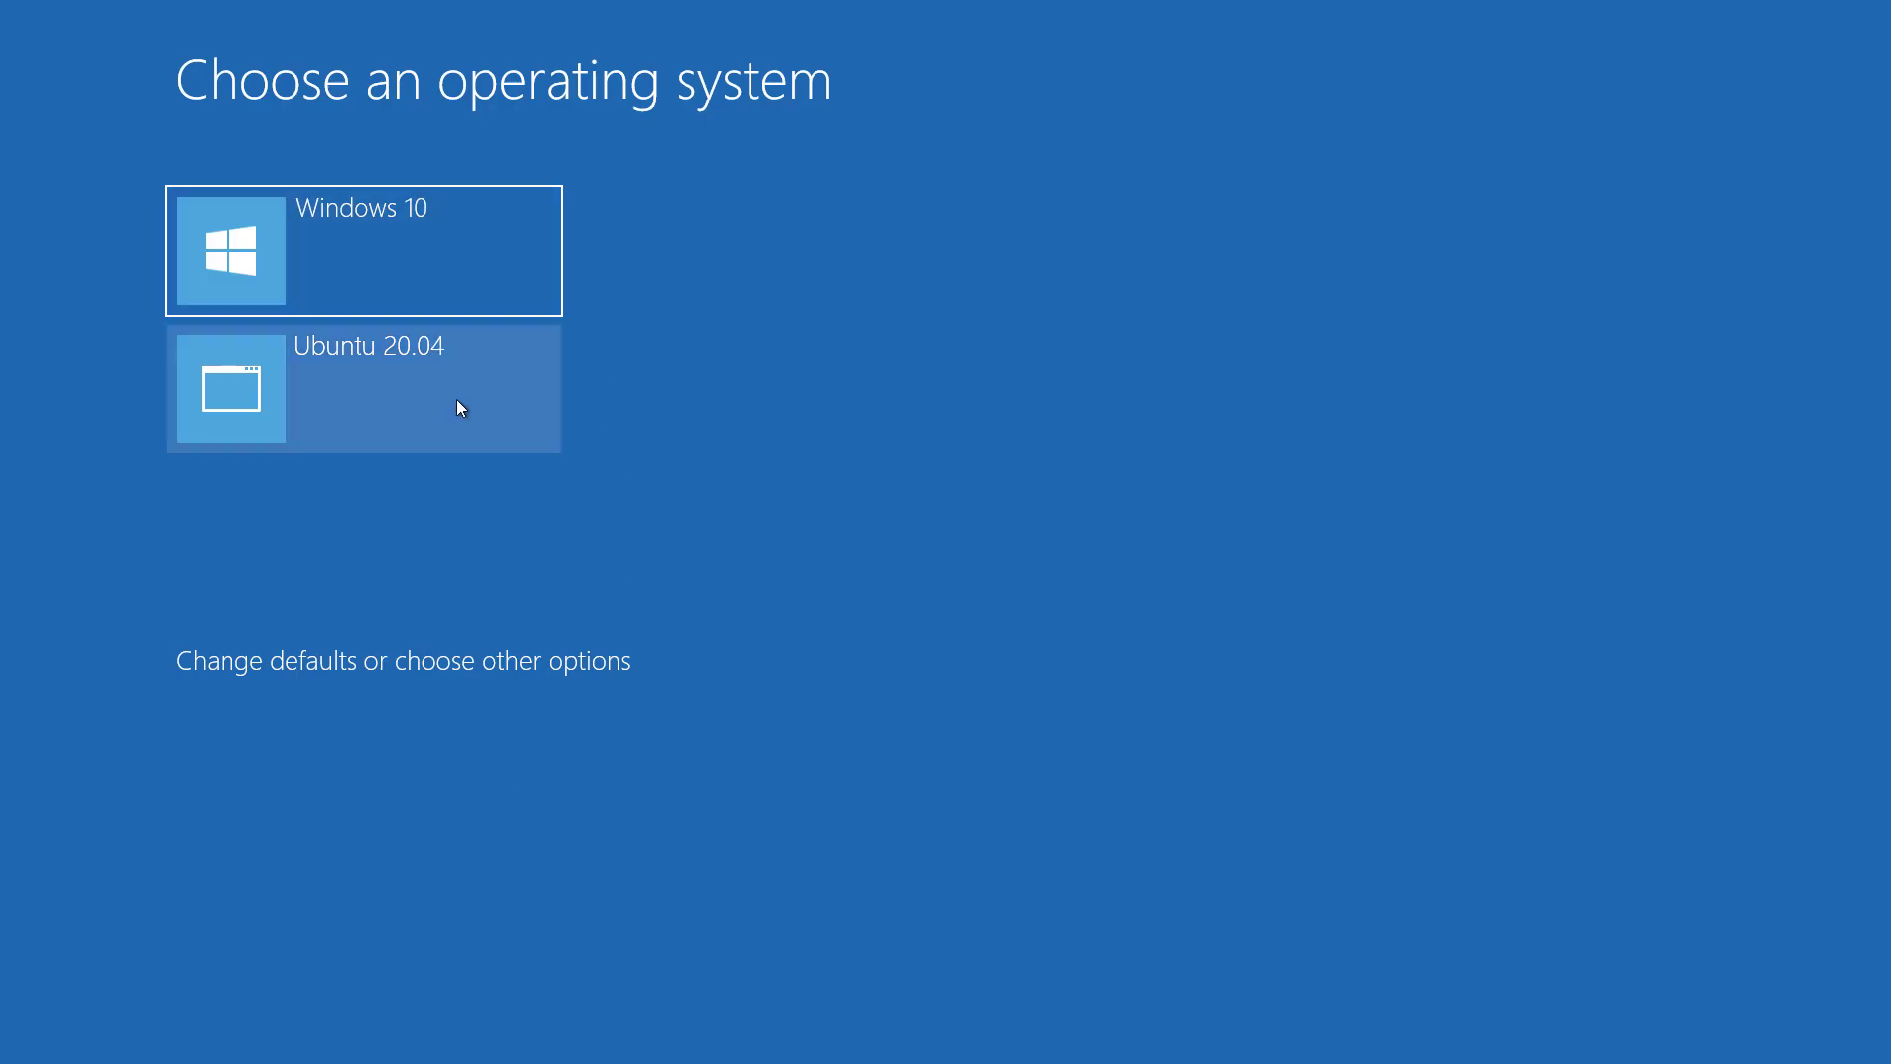
left_click(416, 430)
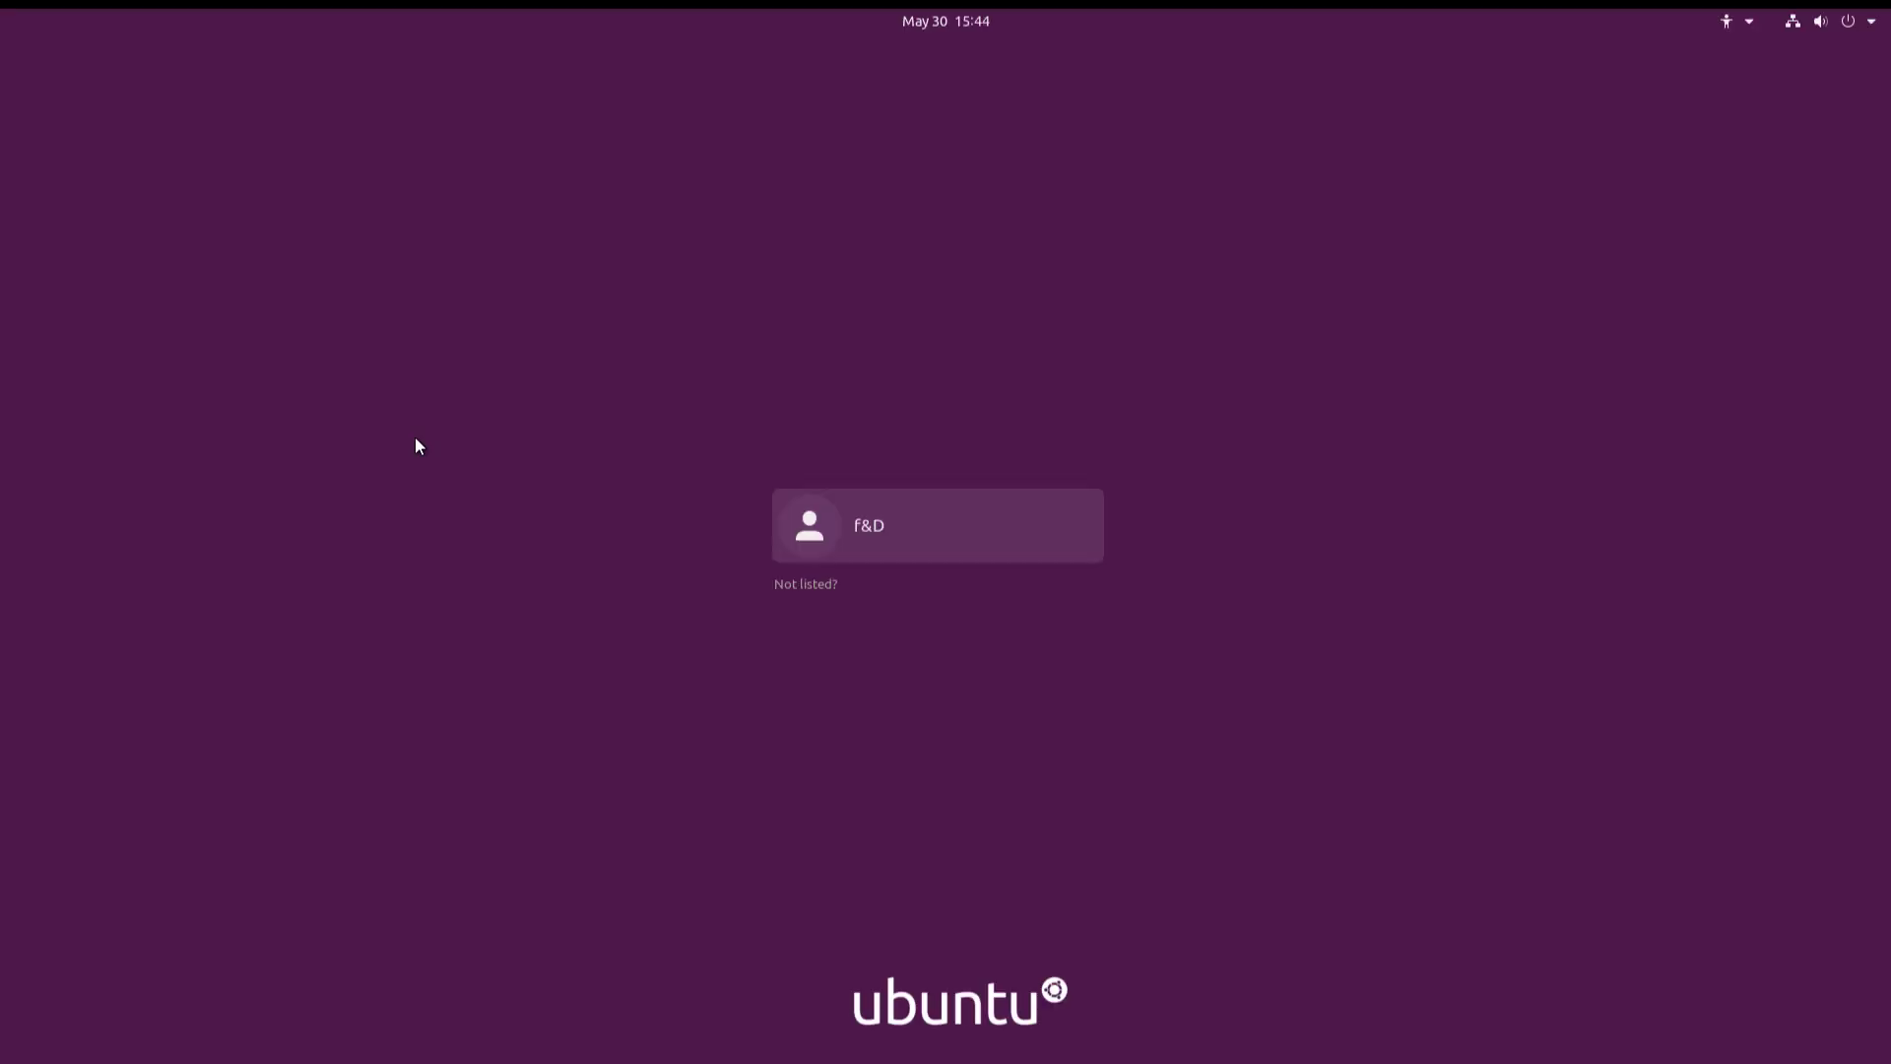
Select the listed user account, enter the account password and log in to Ubuntu.
left_click(876, 537)
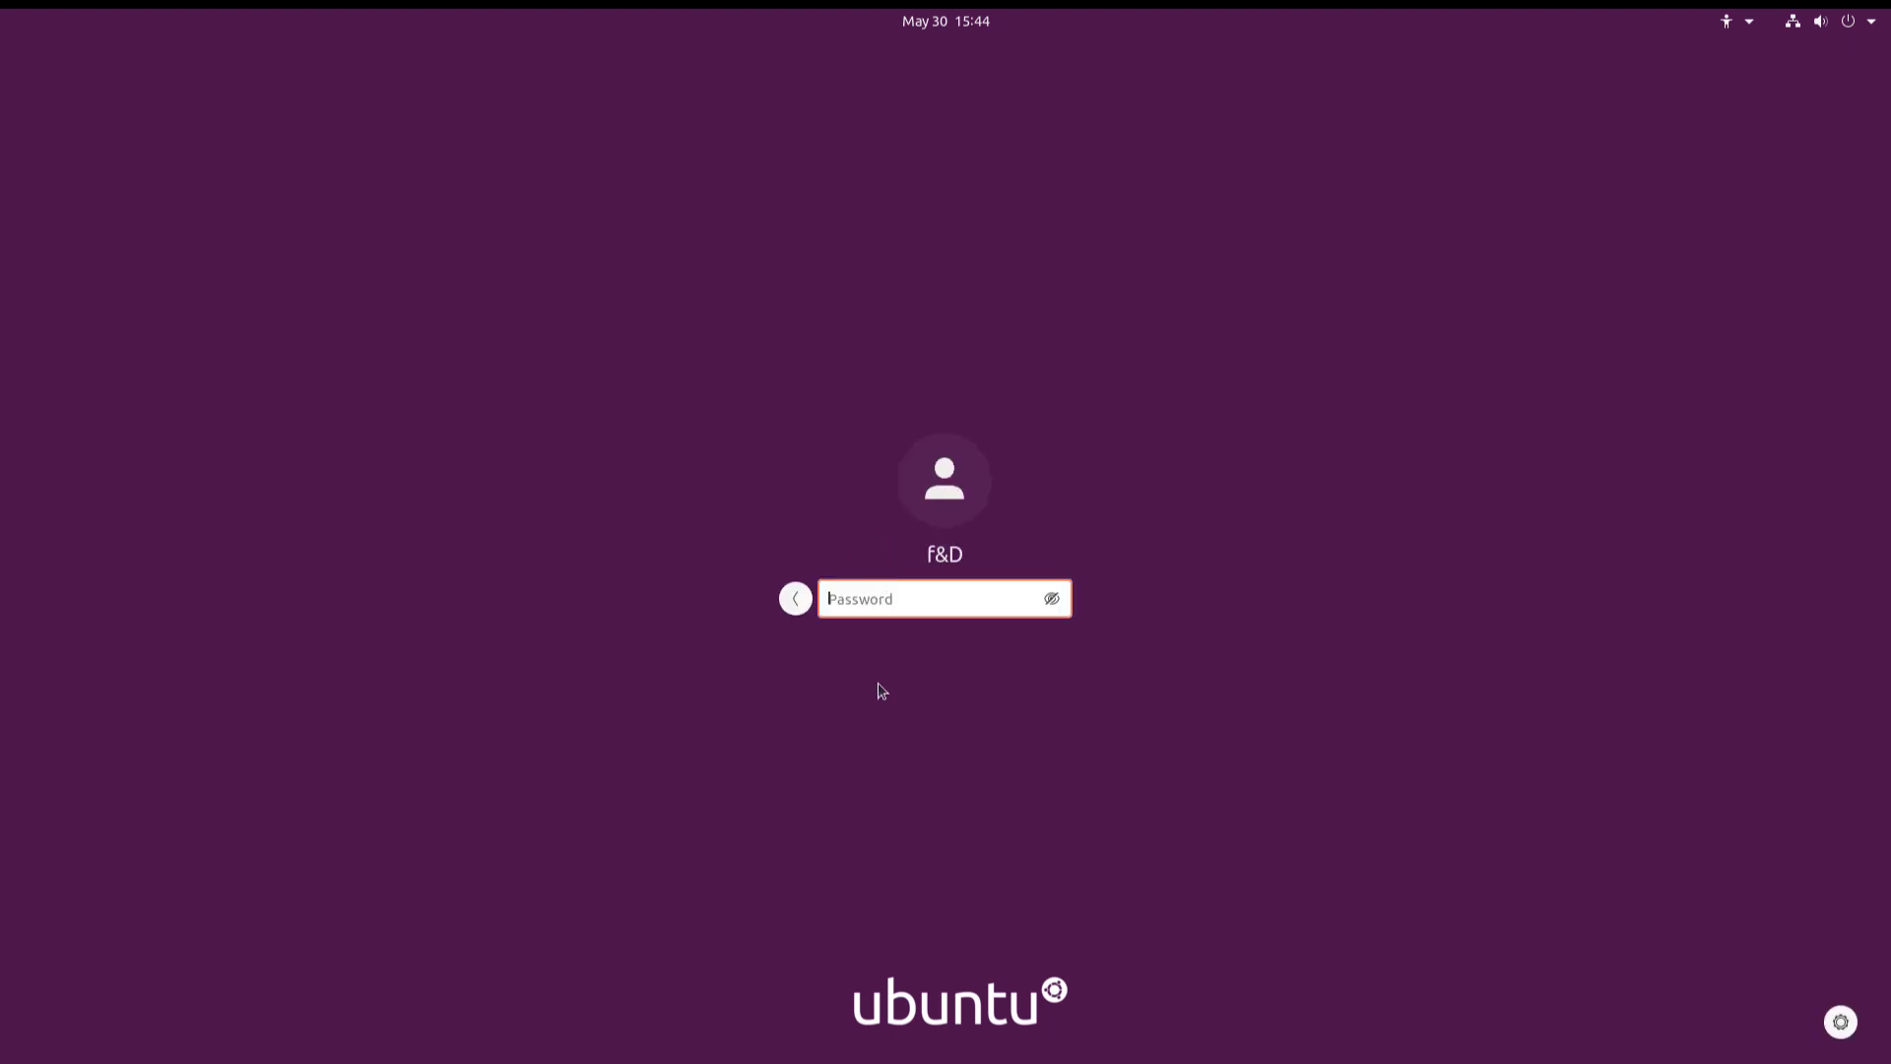
type("**********")
key("Return")
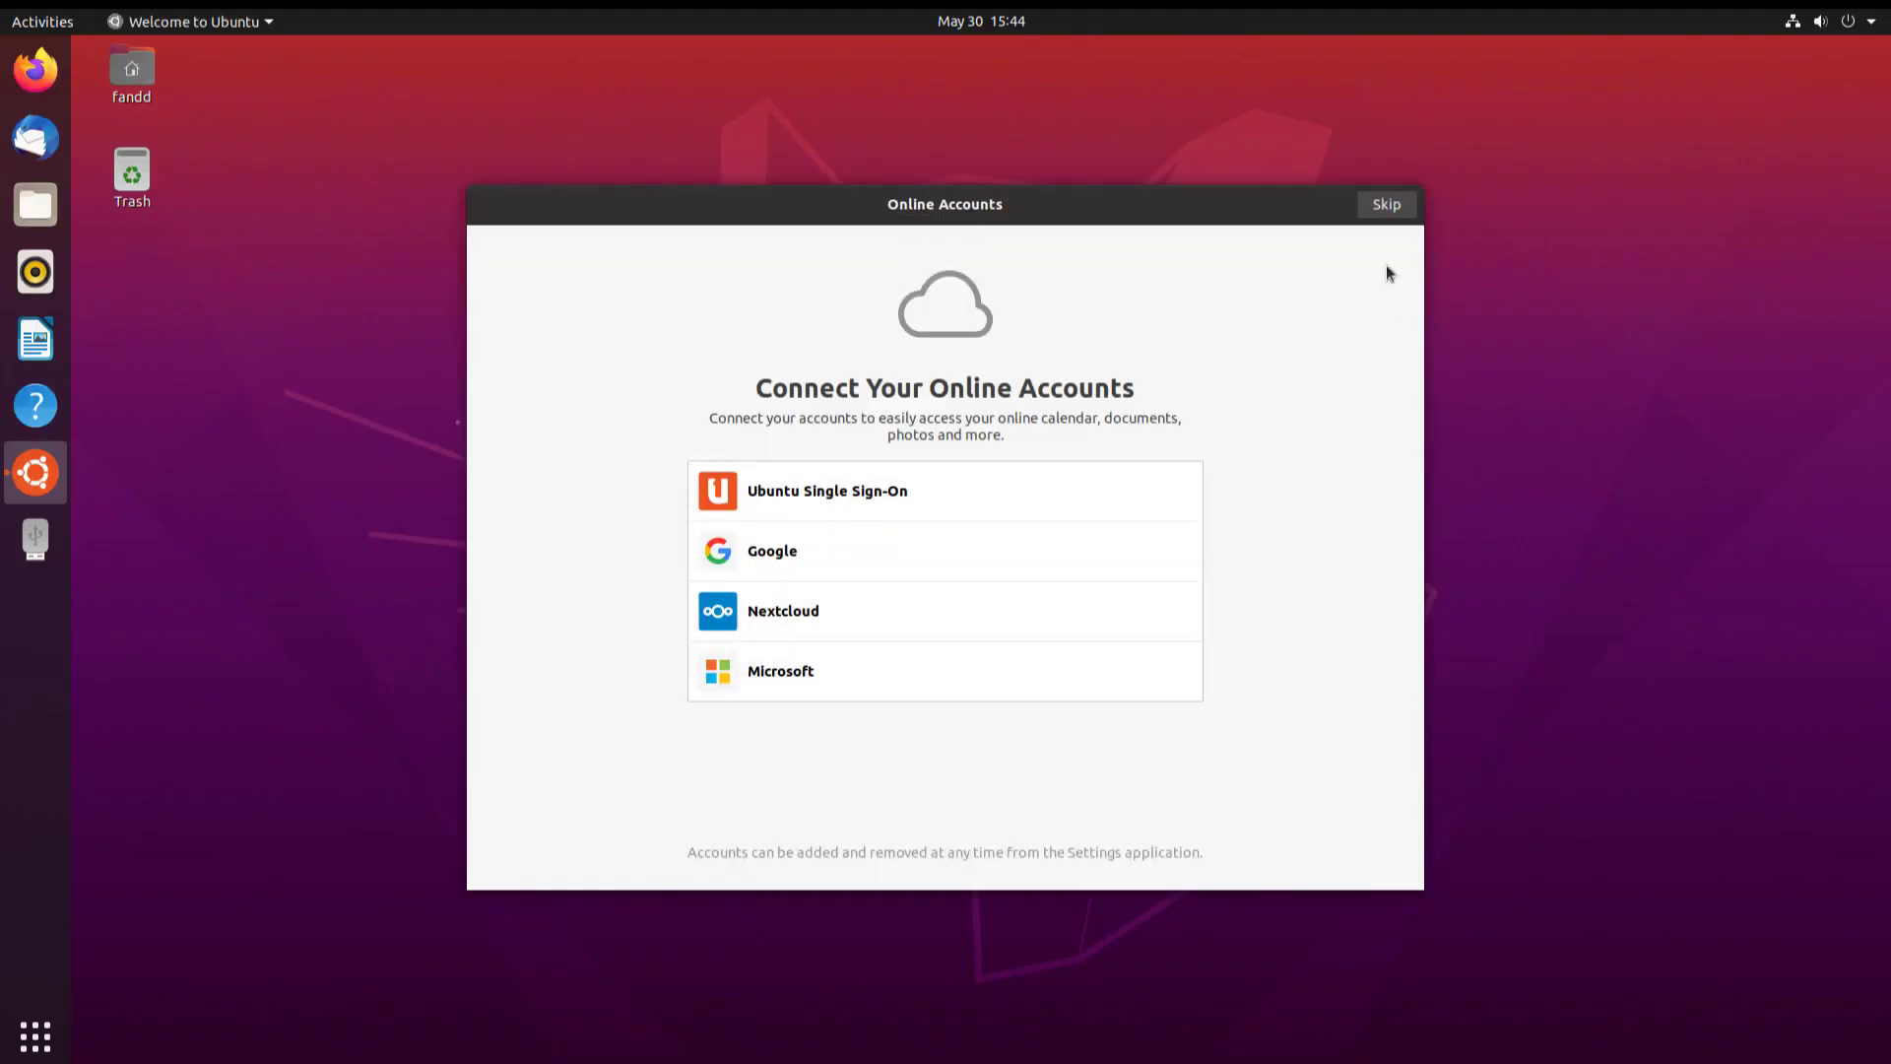
Skip the online accounts and Livepatch setup, choose not to send system info, and finish the Ubuntu welcome wizard.
left_click(1391, 202)
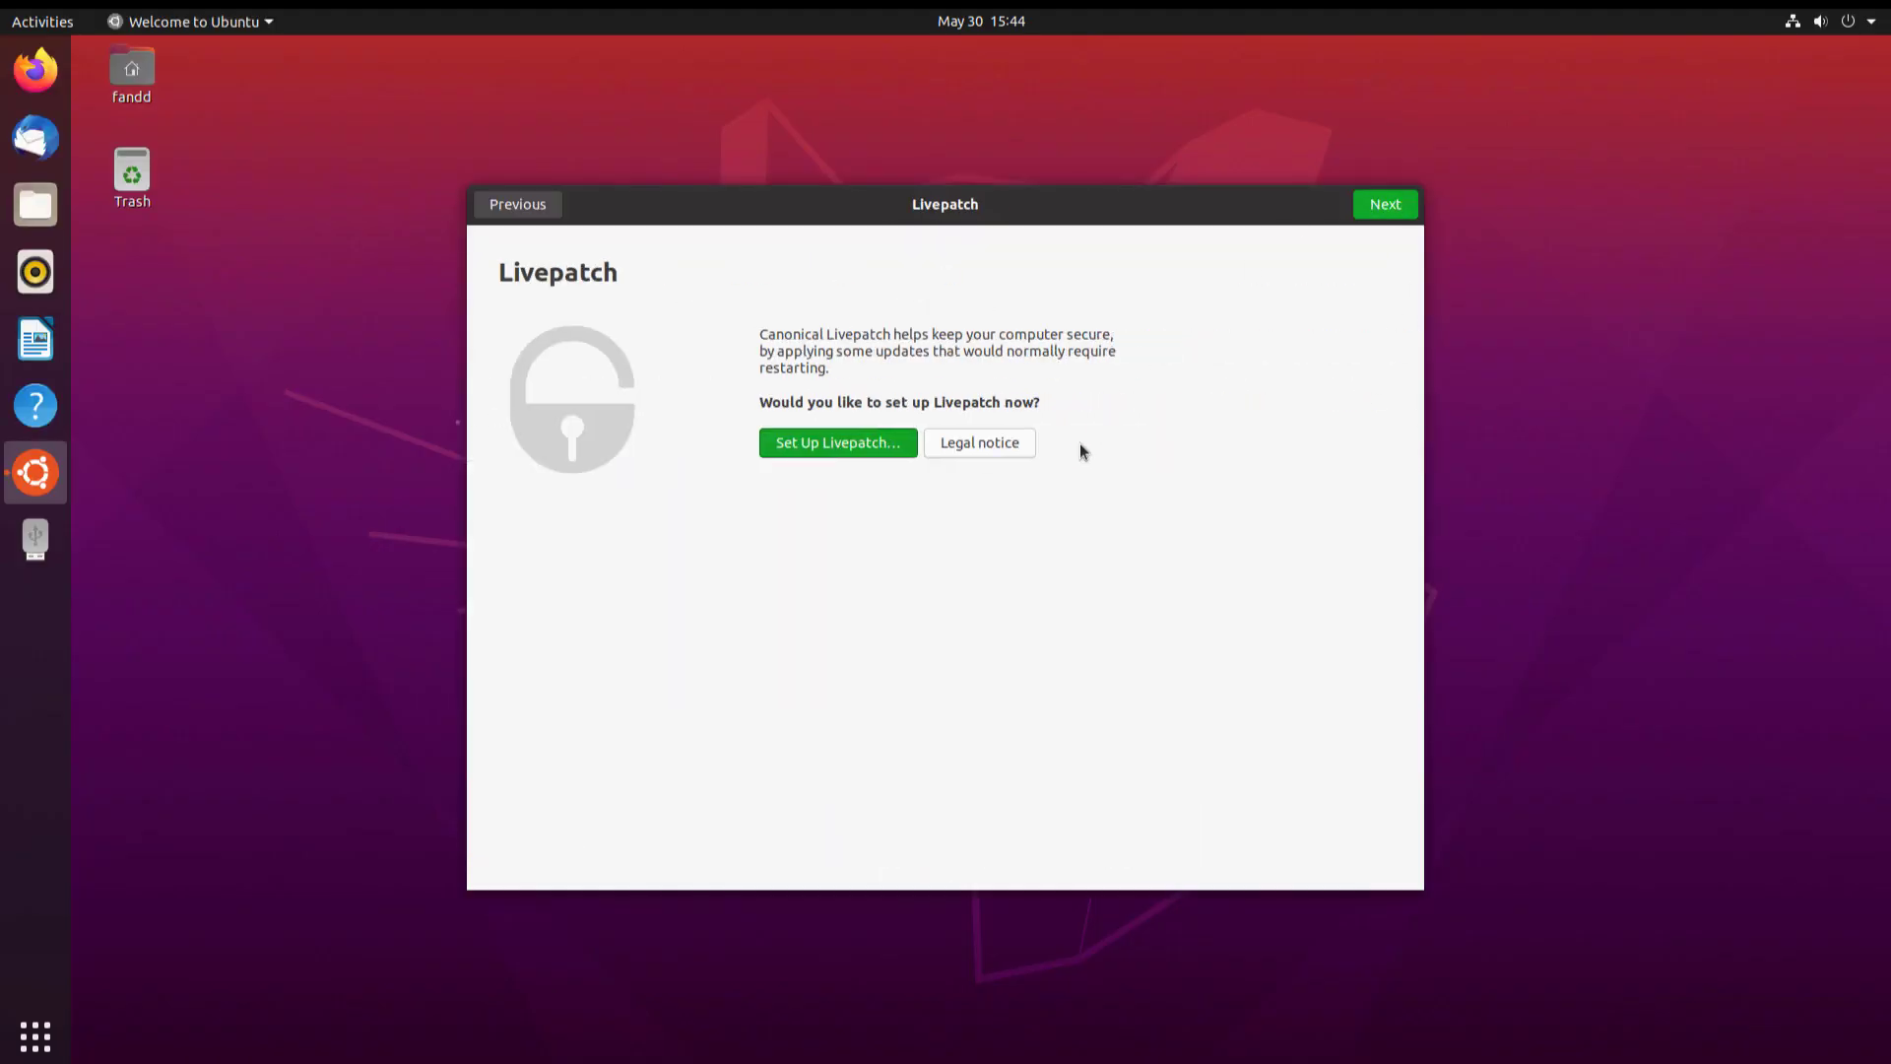
left_click(1391, 211)
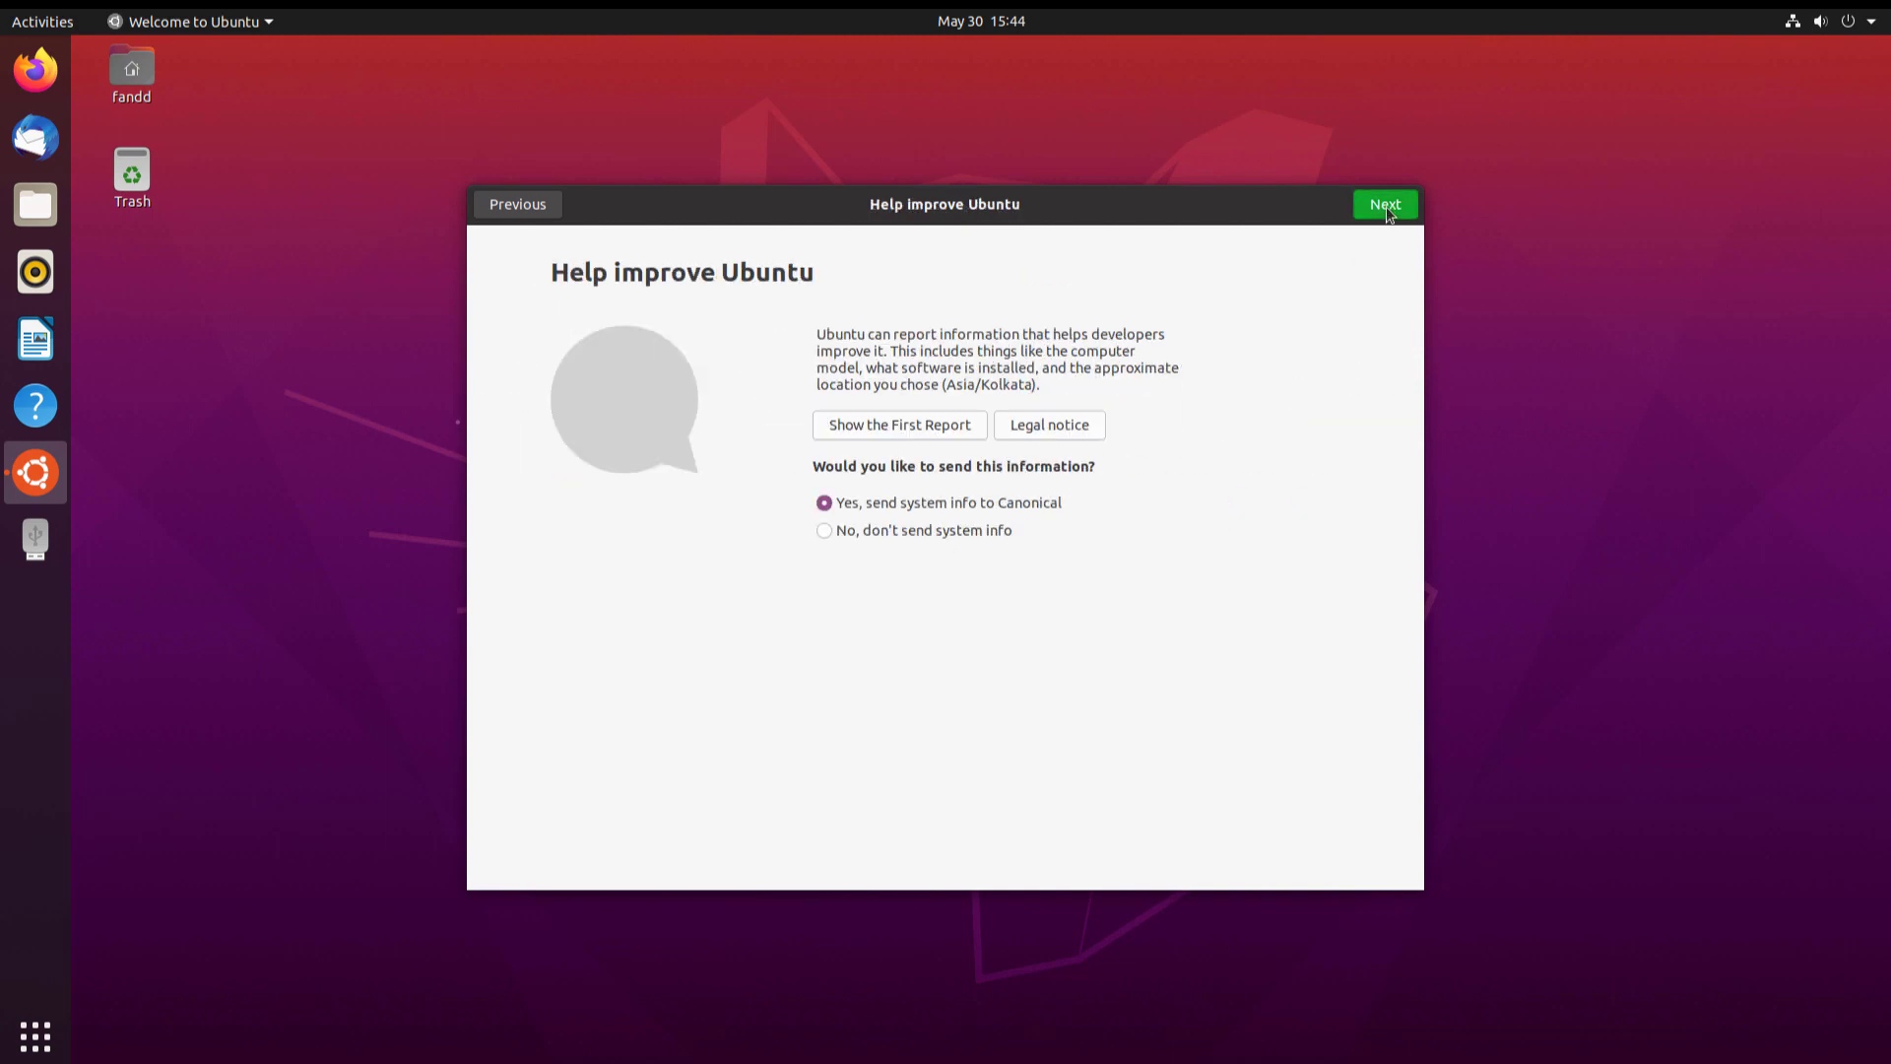
left_click(796, 534)
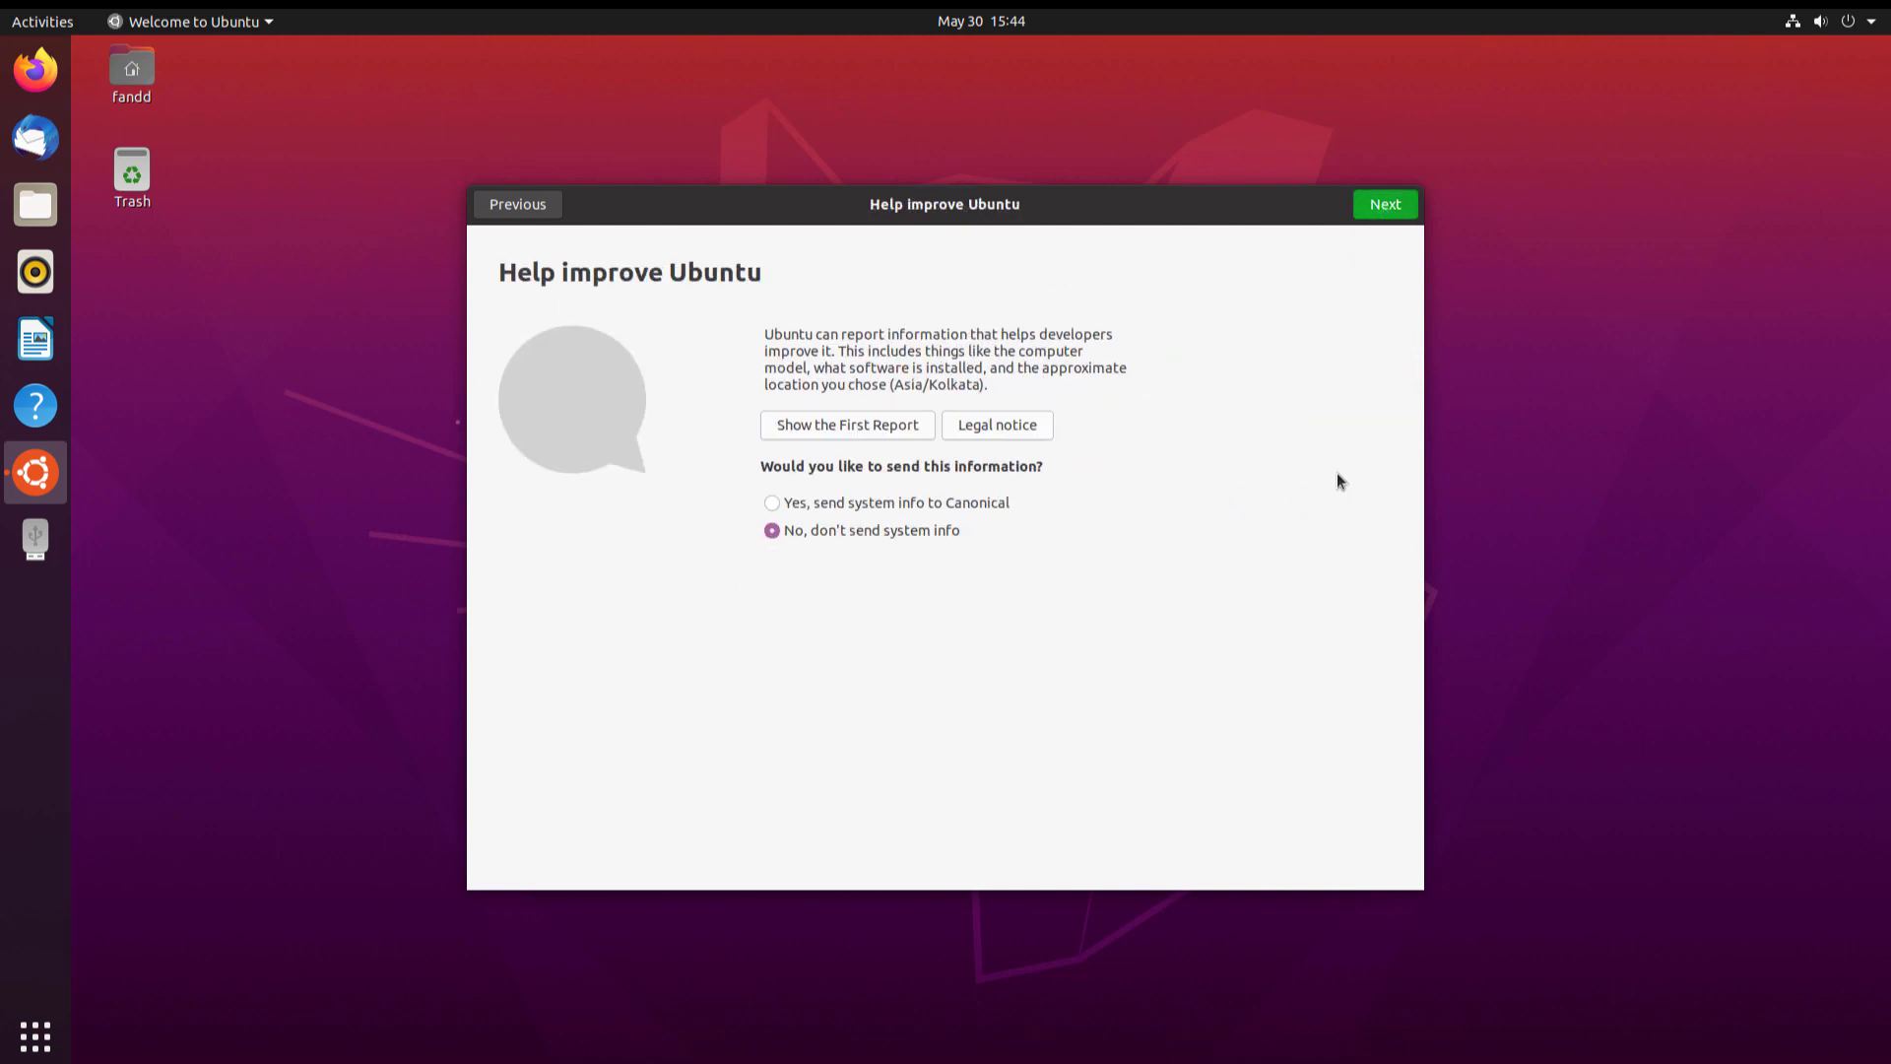
left_click(1393, 214)
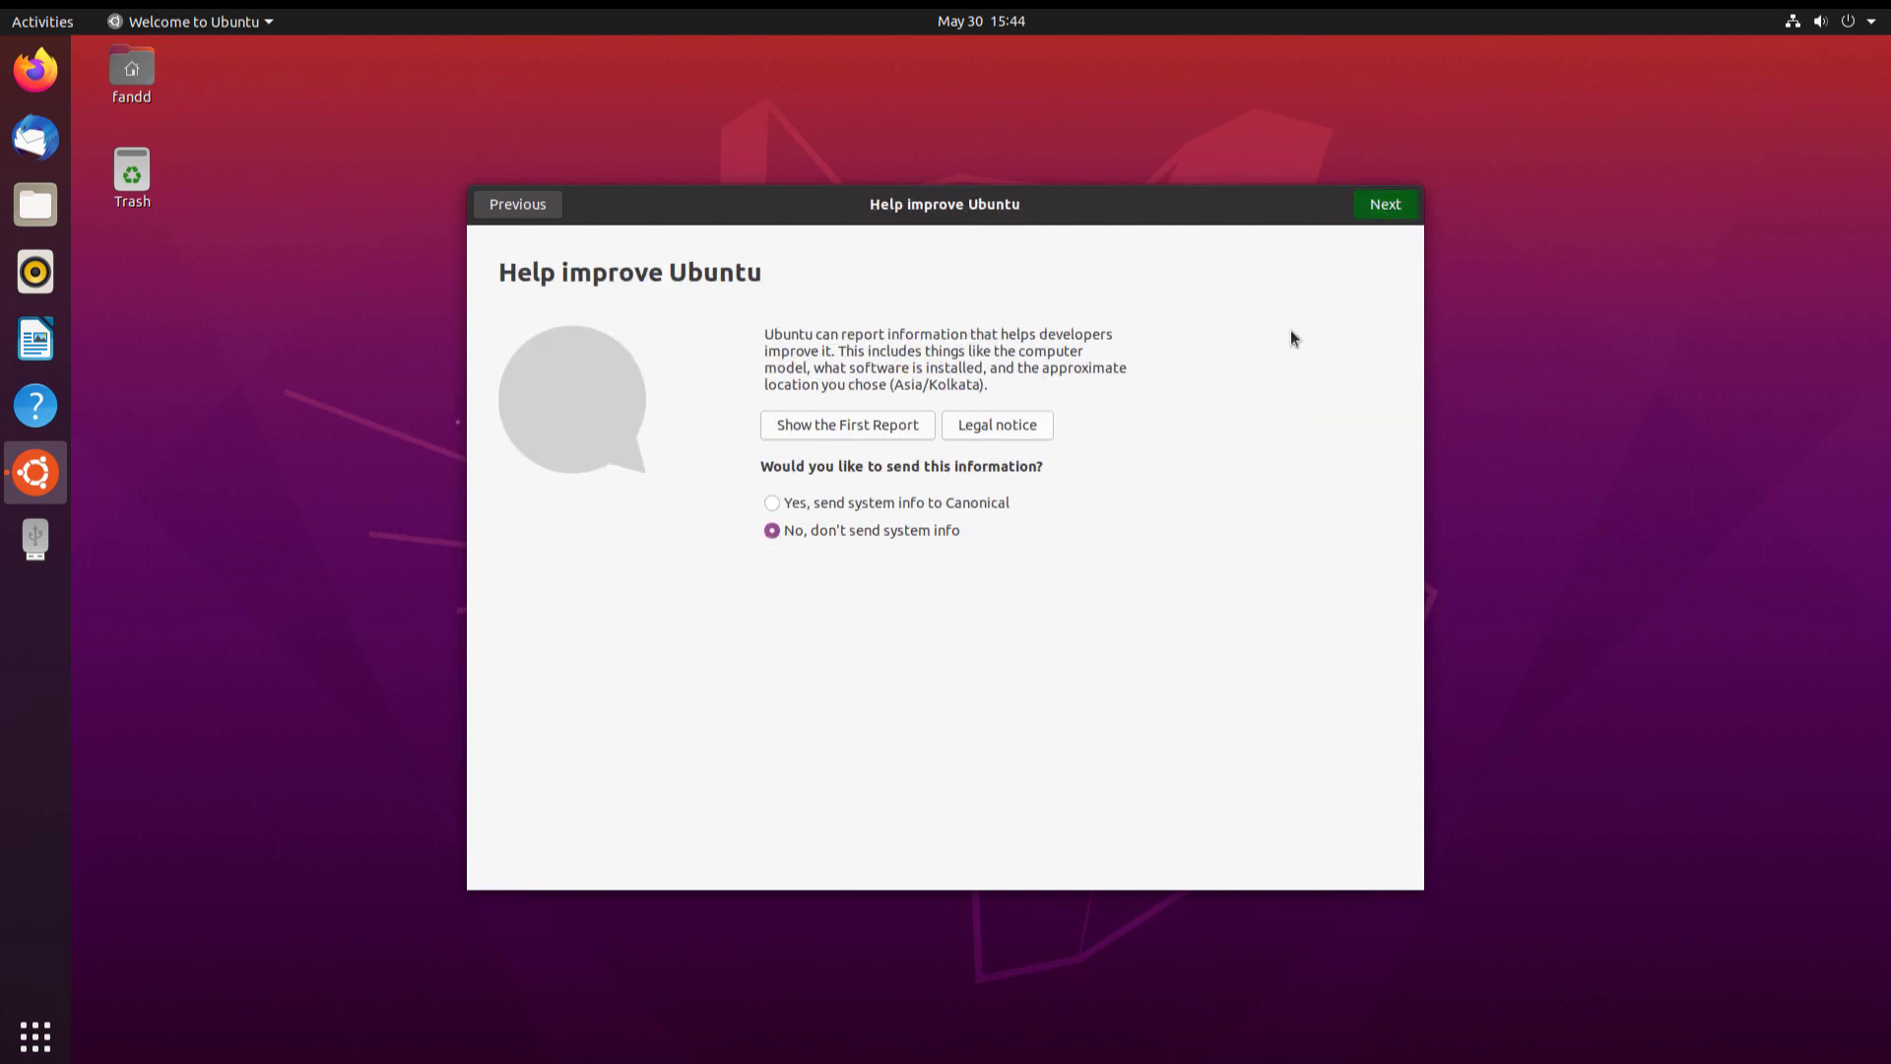
left_click(1399, 214)
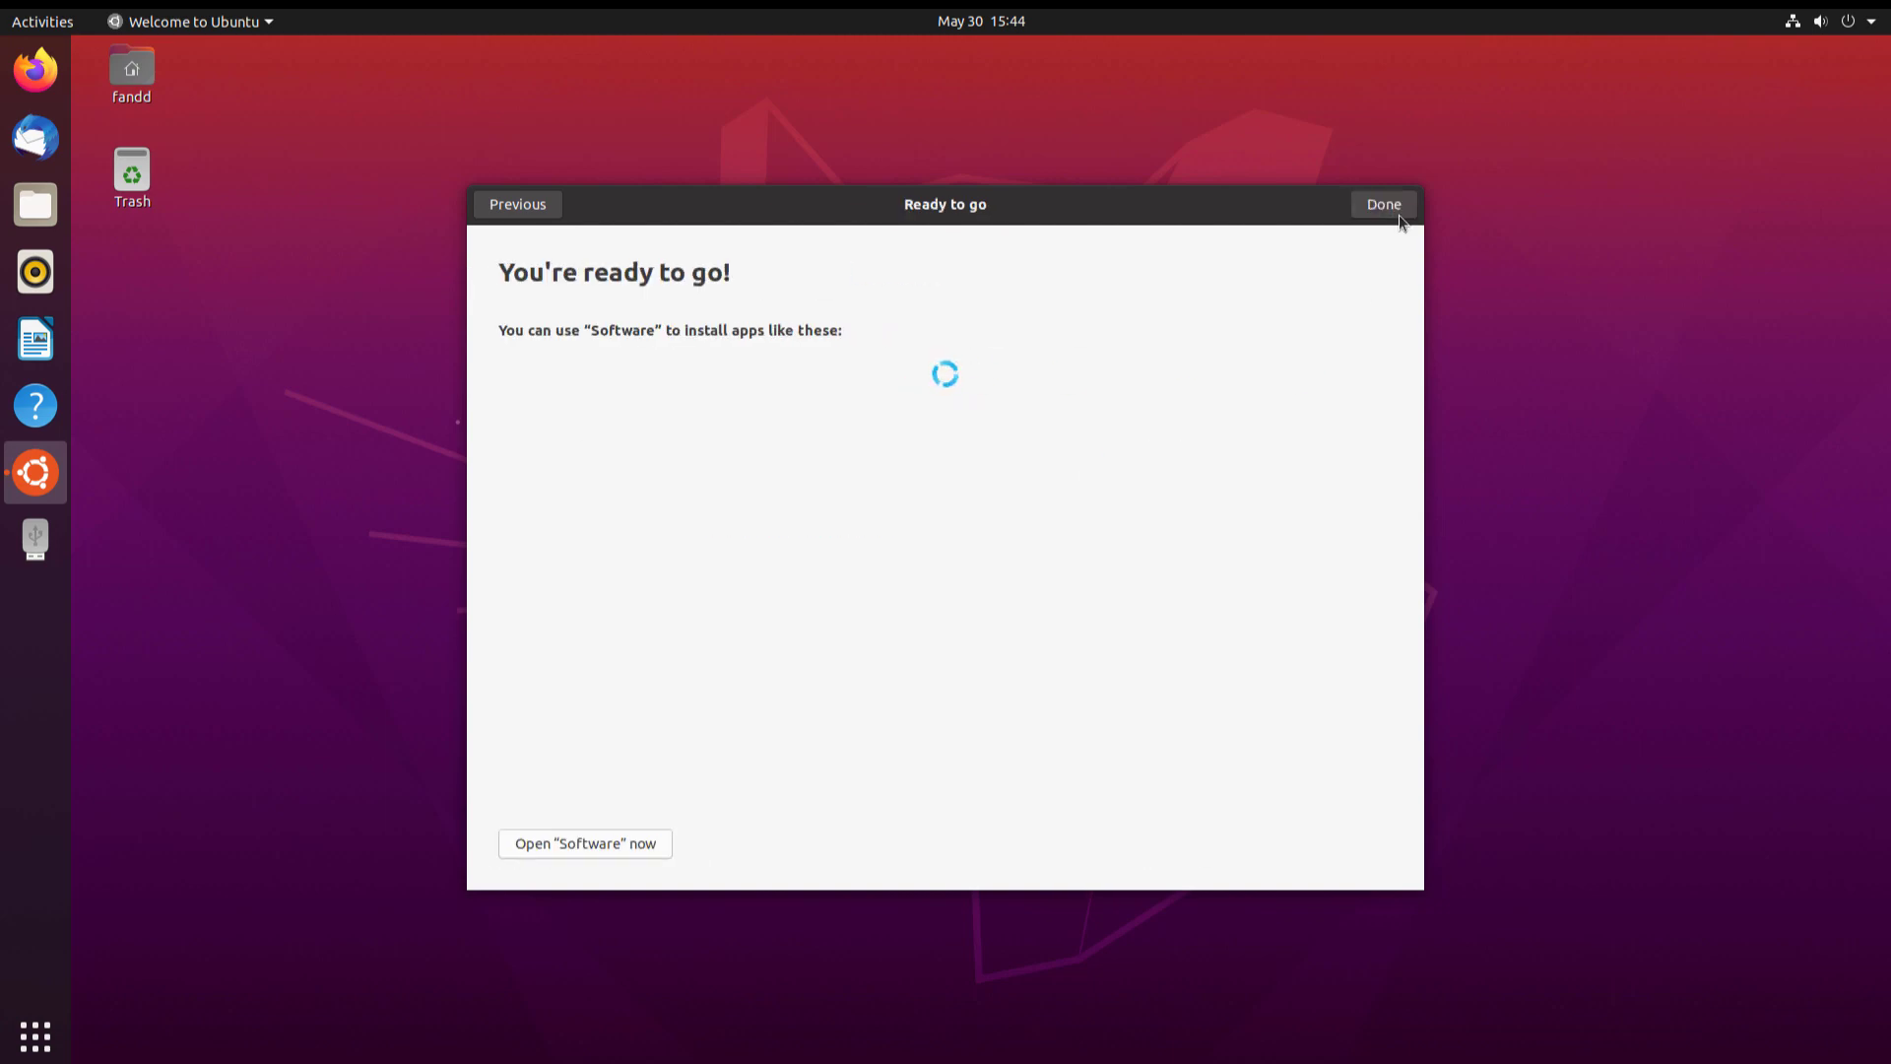
left_click(1399, 215)
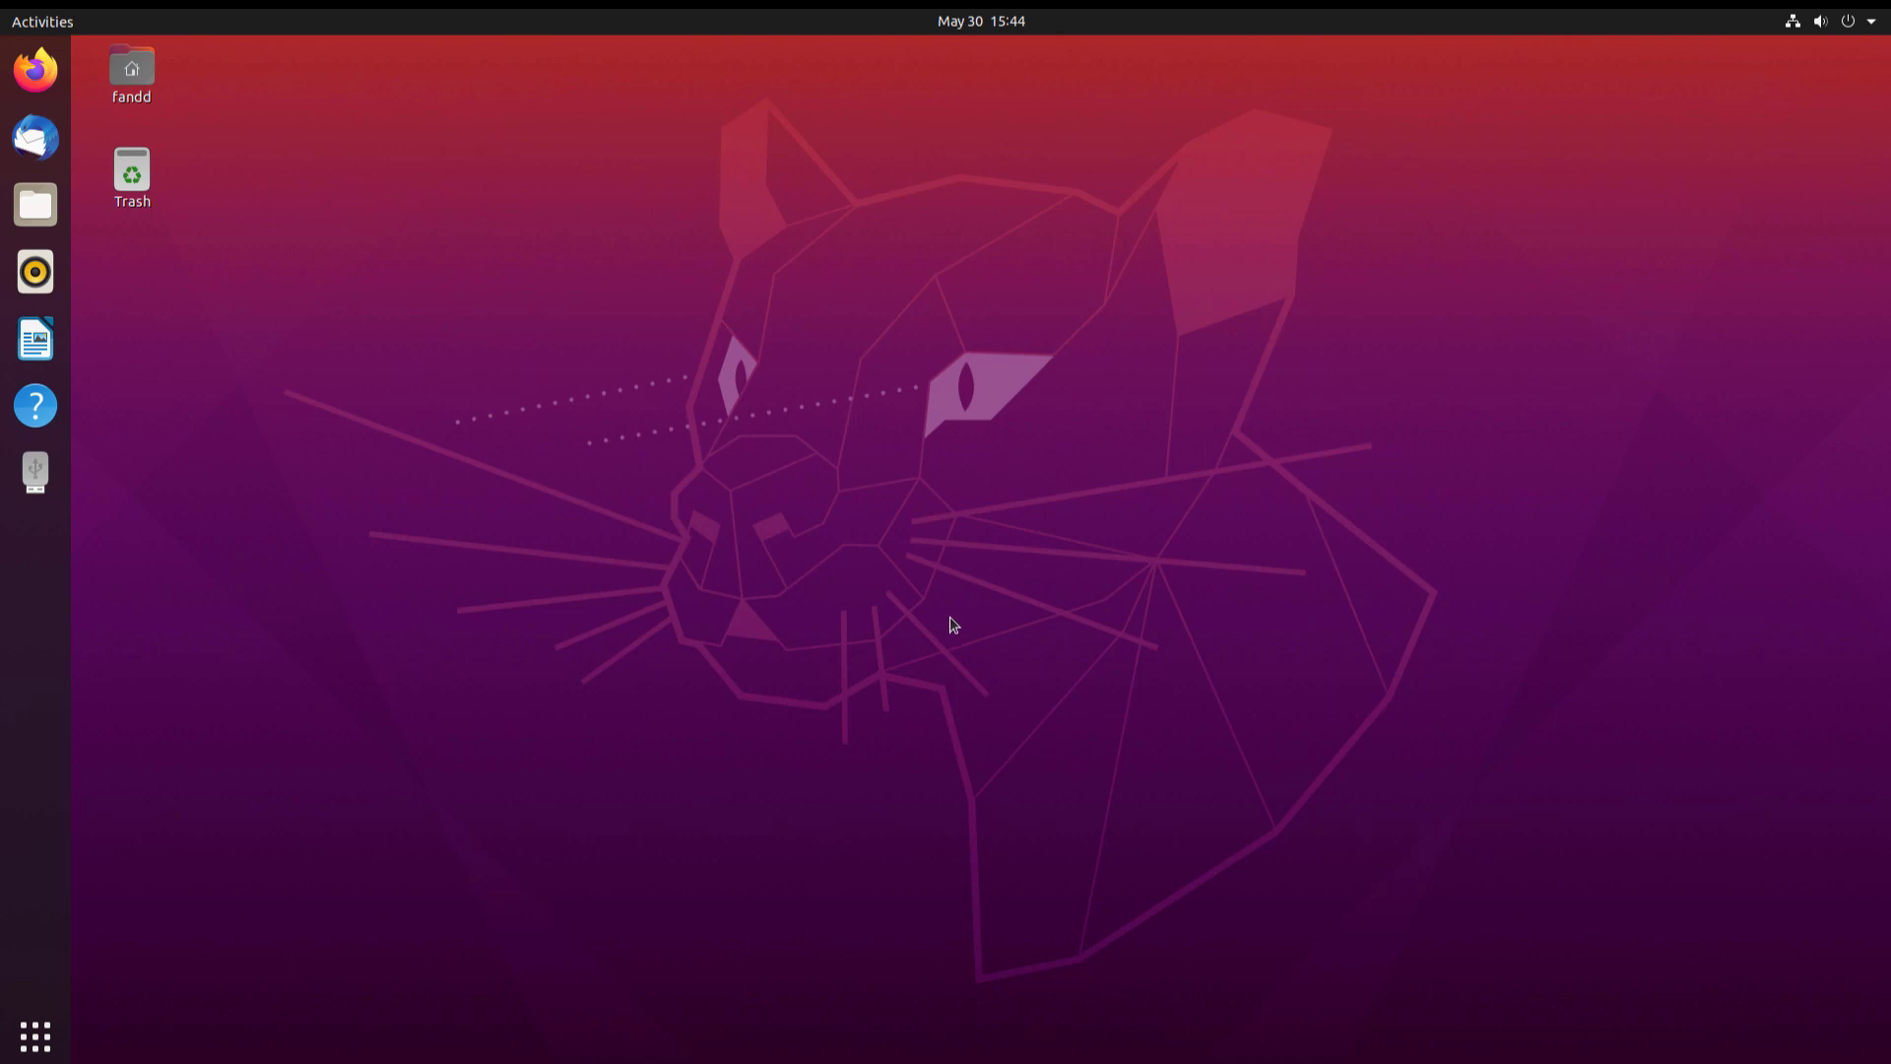